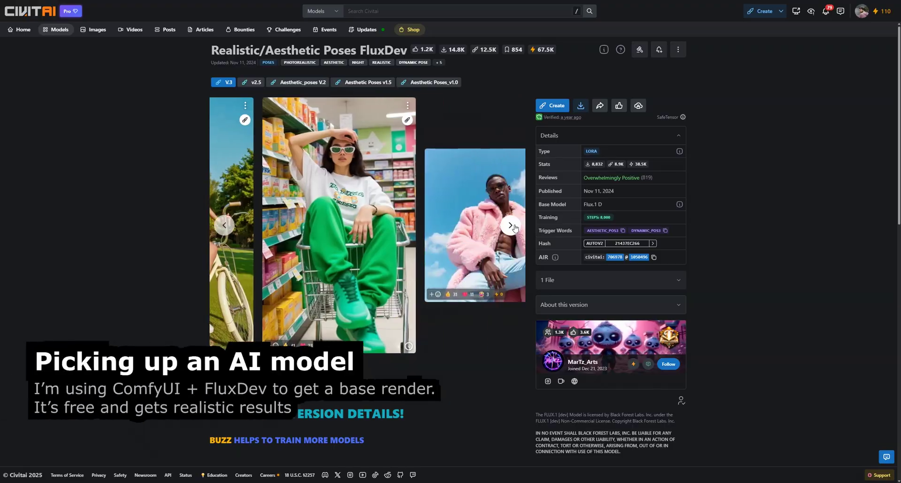
Browse the example images of the Realistic/Aesthetic Poses FluxDev V.3 model.
click(512, 226)
click(511, 226)
click(511, 226)
click(512, 226)
click(512, 226)
click(511, 226)
click(512, 226)
click(511, 226)
click(512, 226)
click(511, 226)
click(511, 226)
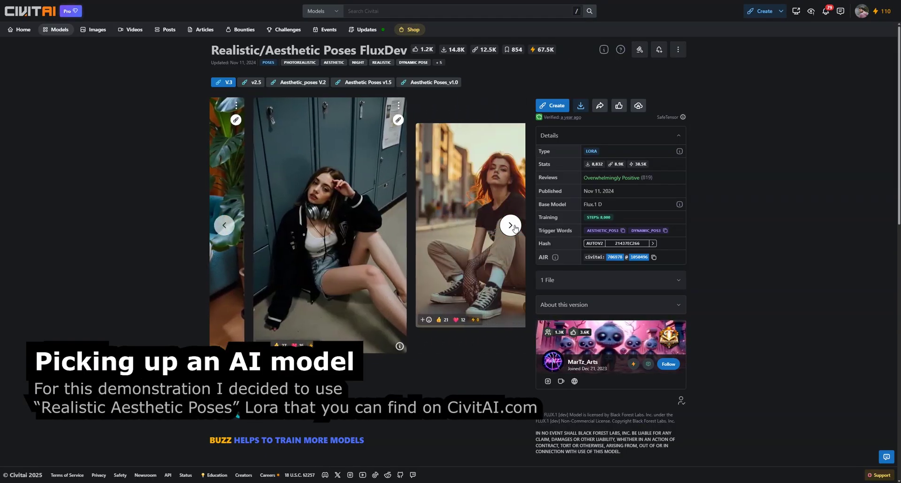
click(511, 226)
click(512, 225)
click(511, 226)
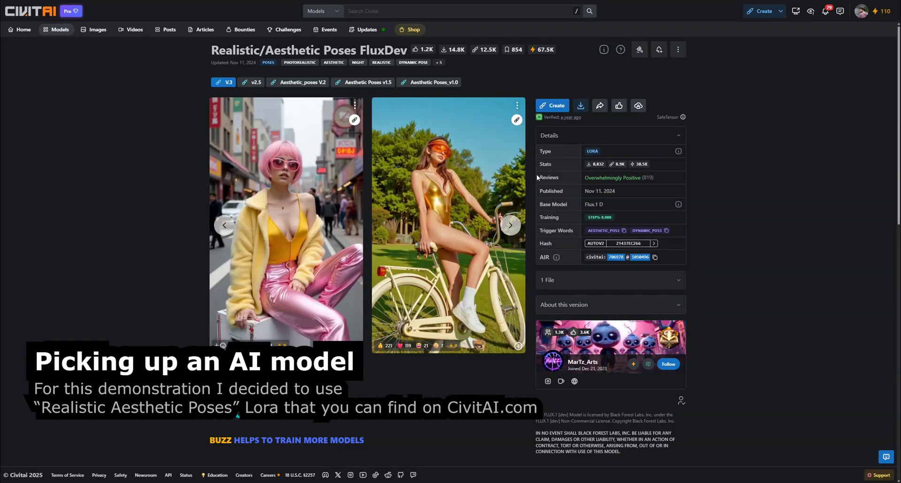
Open the example image of the pink-haired woman in the yellow jacket and copy its full generation prompt.
click(276, 202)
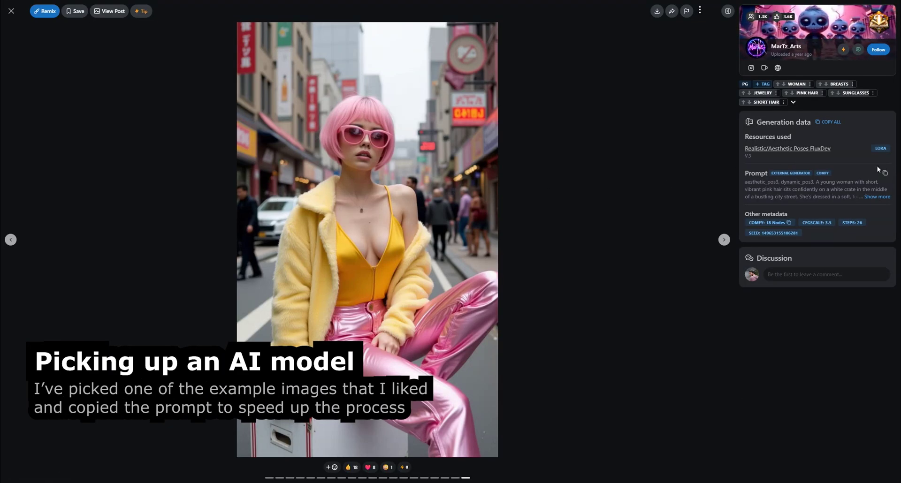
click(877, 196)
drag(815, 234, 747, 182)
click(885, 174)
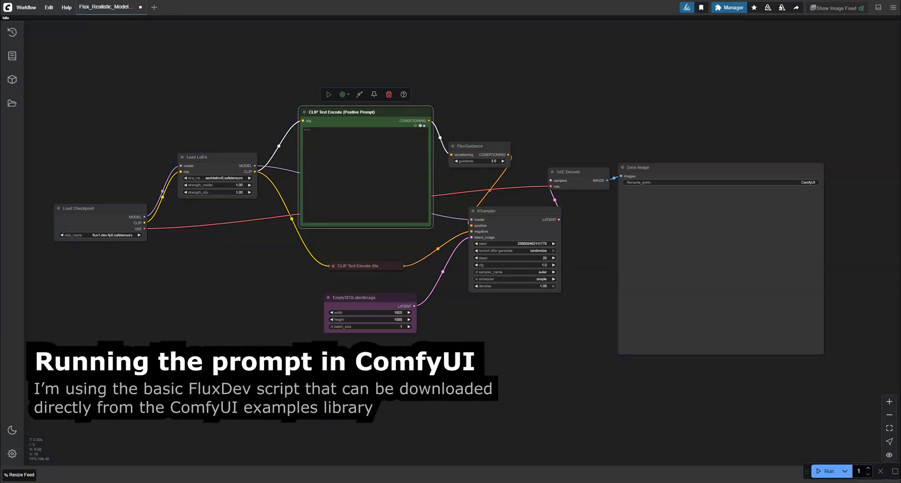
In the ComfyUI workflow, paste the copied prompt into the CLIP Text Encode (Positive Prompt) node.
drag(159, 126, 176, 141)
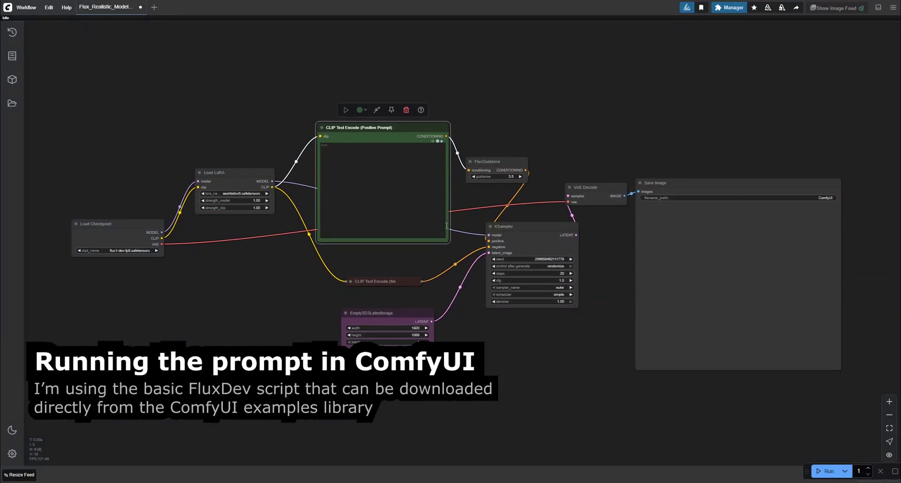
scroll(271, 103, up, 5)
click(442, 196)
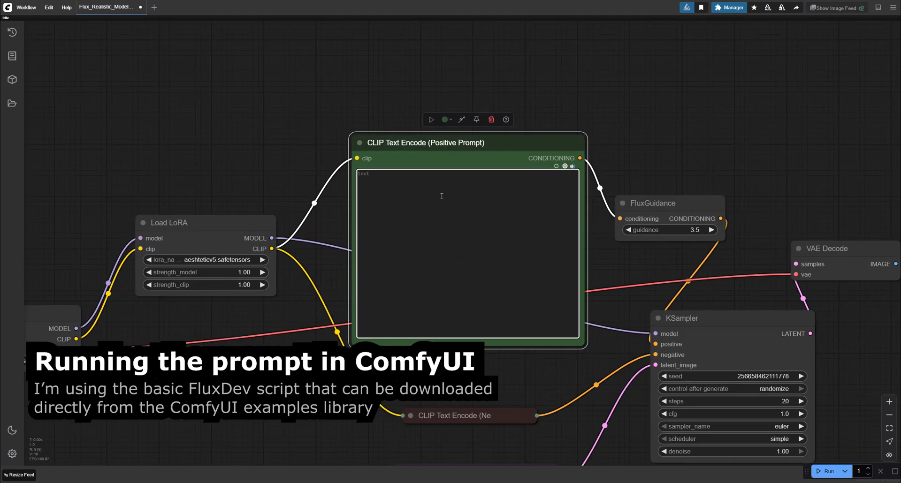
key(ctrl+v)
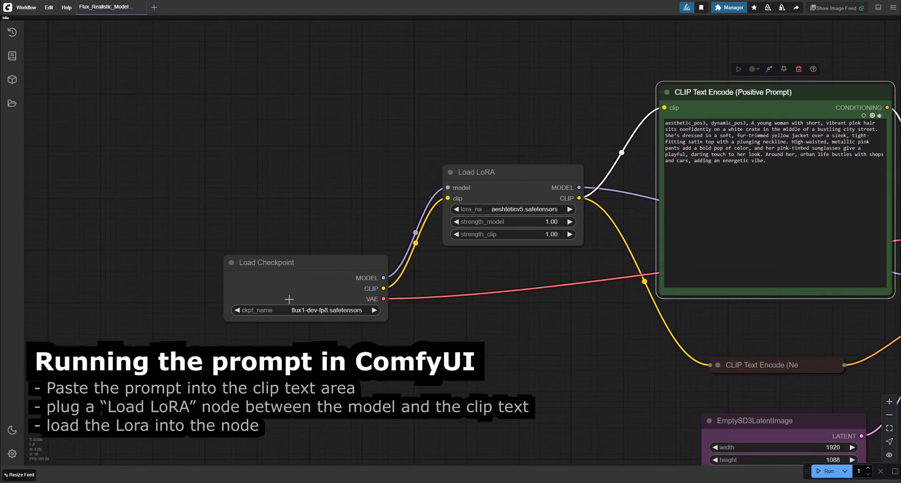
Check the Load LoRA node, run the workflow to generate the image, and inspect it in the Save Image node.
scroll(340, 314, up, 6)
drag(639, 217, 370, 294)
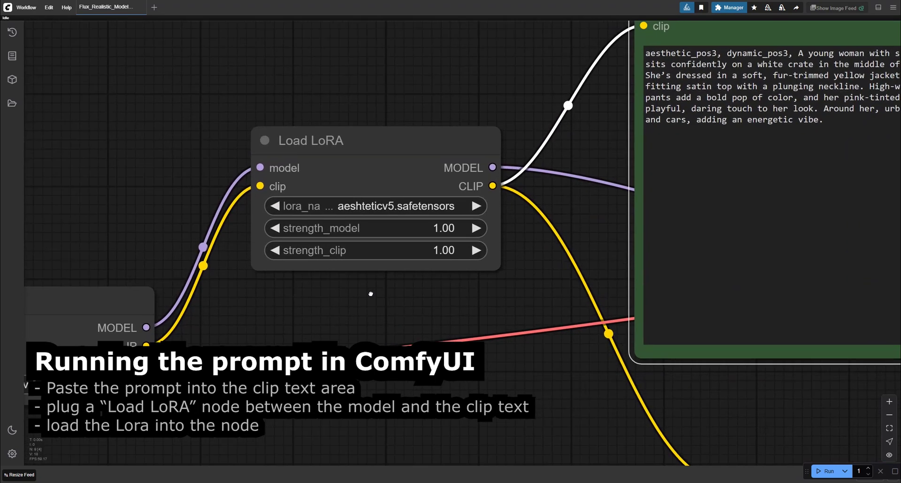
scroll(446, 235, down, 8)
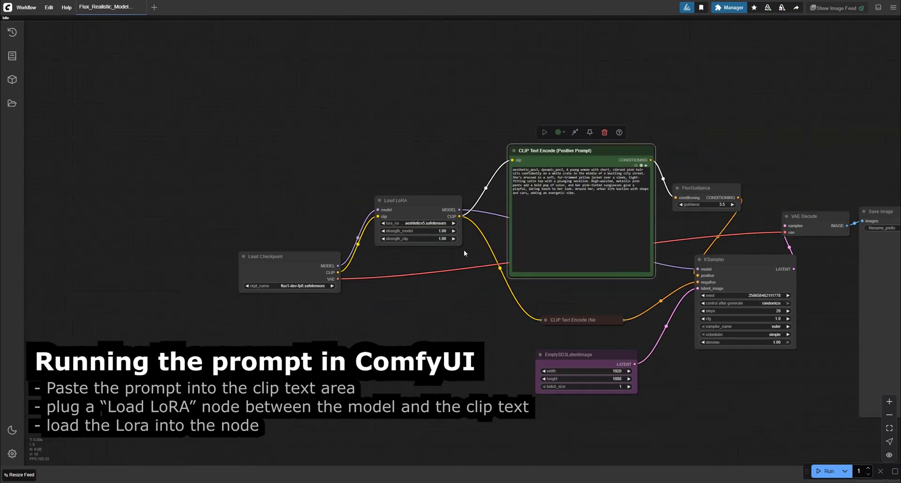
drag(609, 294, 385, 244)
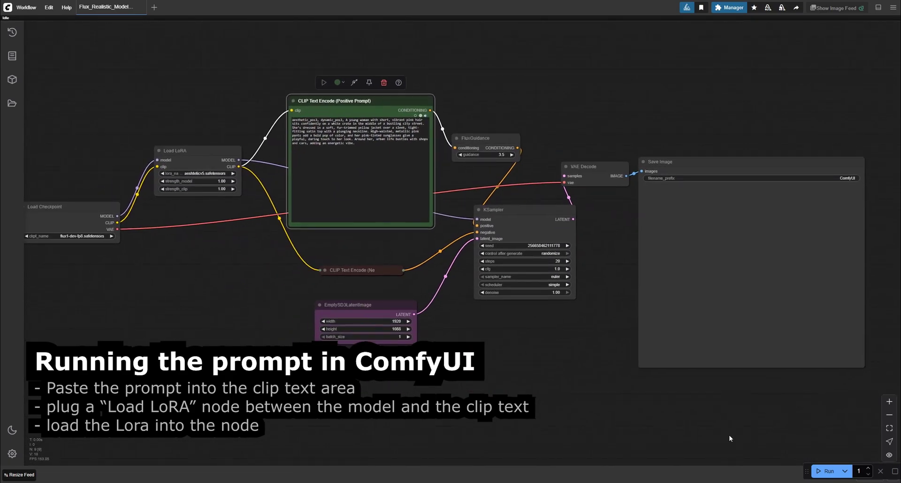
scroll(595, 399, down, 1)
click(827, 471)
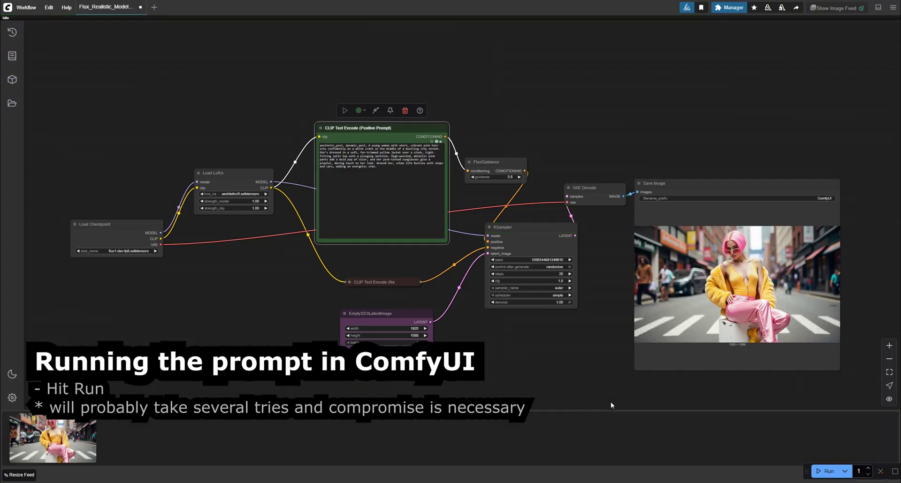
drag(734, 396, 531, 362)
scroll(529, 276, up, 5)
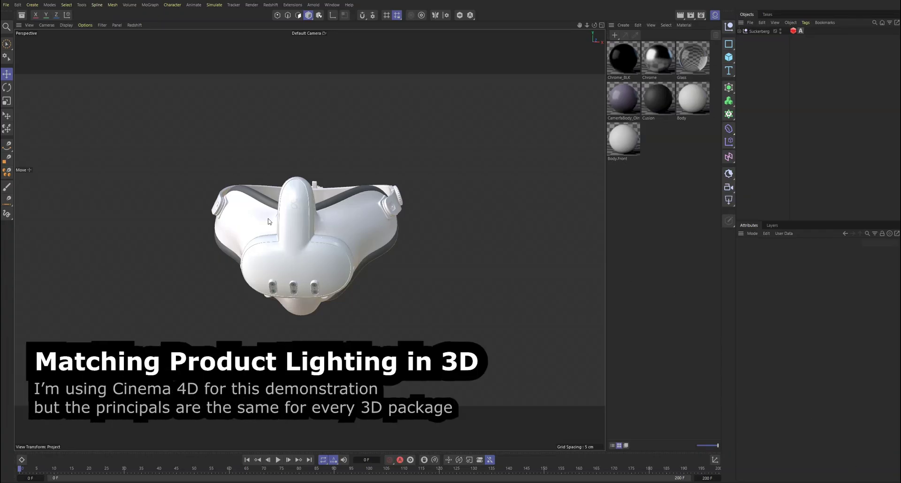
In the Cinema 4D headset scene, add a Sphere primitive and set its type to Hemisphere.
alt+drag(275, 228, 364, 213)
click(729, 56)
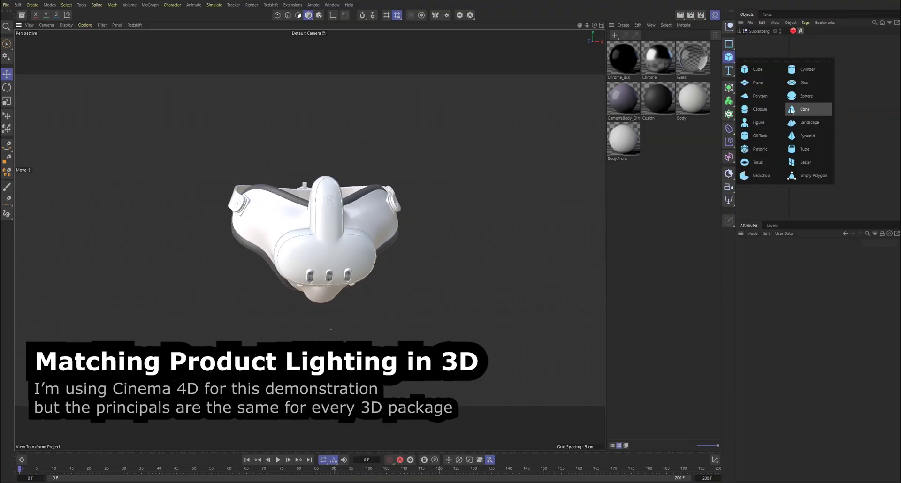
click(798, 96)
alt+right_drag(379, 252, 230, 235)
alt+drag(263, 235, 418, 229)
click(795, 253)
click(803, 286)
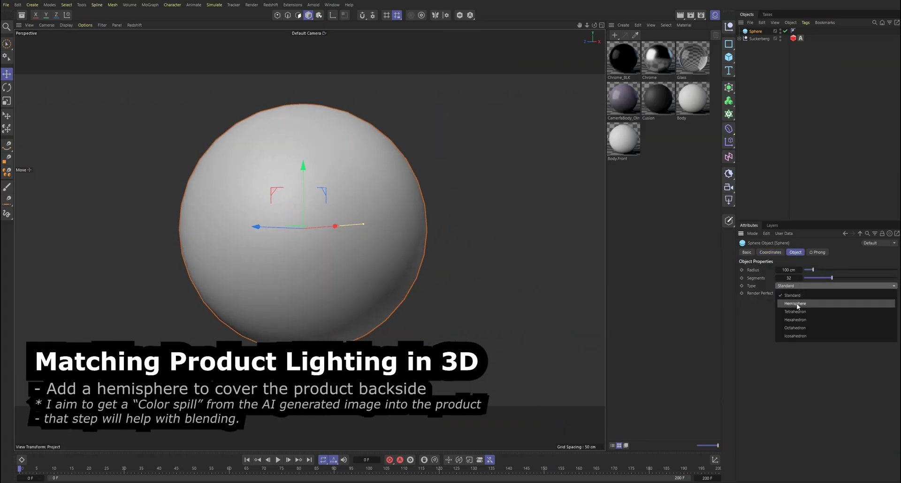
click(797, 305)
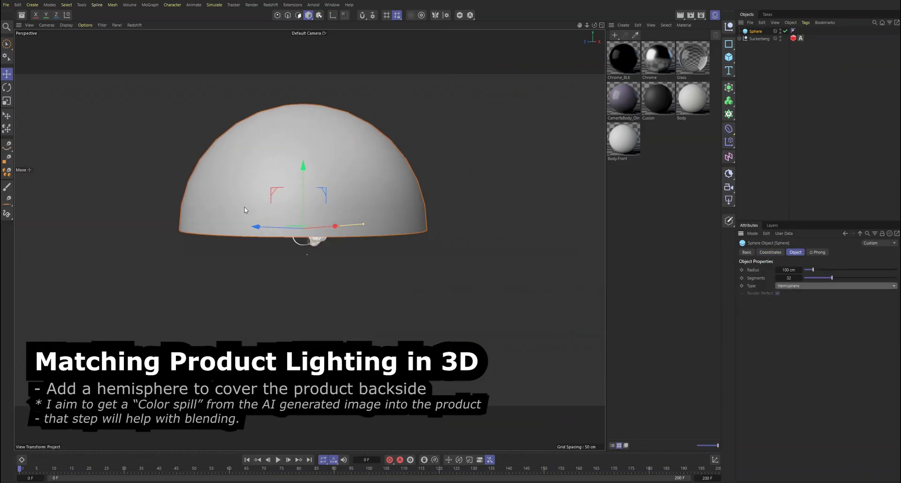
Rotate the hemisphere so its open side faces forward and its dome covers the back of the headset.
click(7, 87)
drag(339, 223, 284, 189)
alt+right_drag(284, 190, 314, 191)
alt+middle_drag(313, 191, 338, 194)
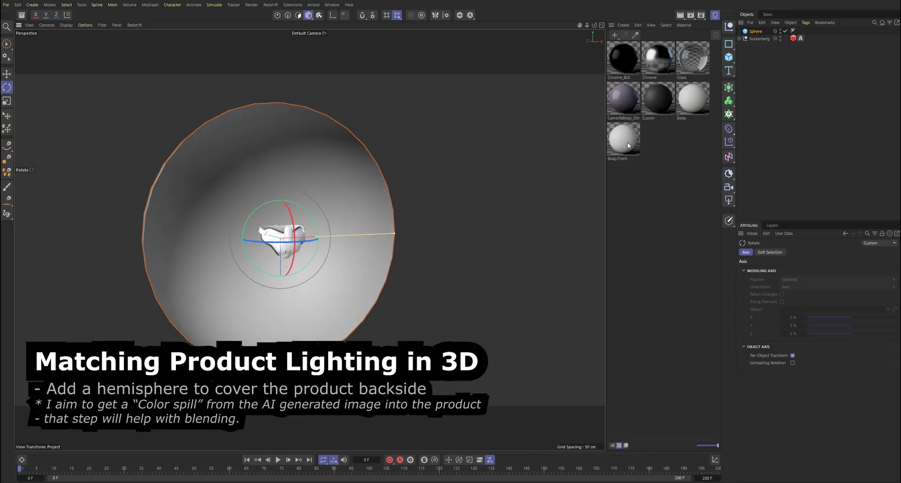
Add a Redshift camera, frame the headset frontally against the inside of the hemisphere, and return to the default camera.
click(729, 187)
click(785, 31)
alt+drag(288, 232, 217, 240)
alt+right_drag(217, 241, 278, 245)
alt+middle_drag(278, 245, 299, 244)
alt+drag(299, 244, 311, 246)
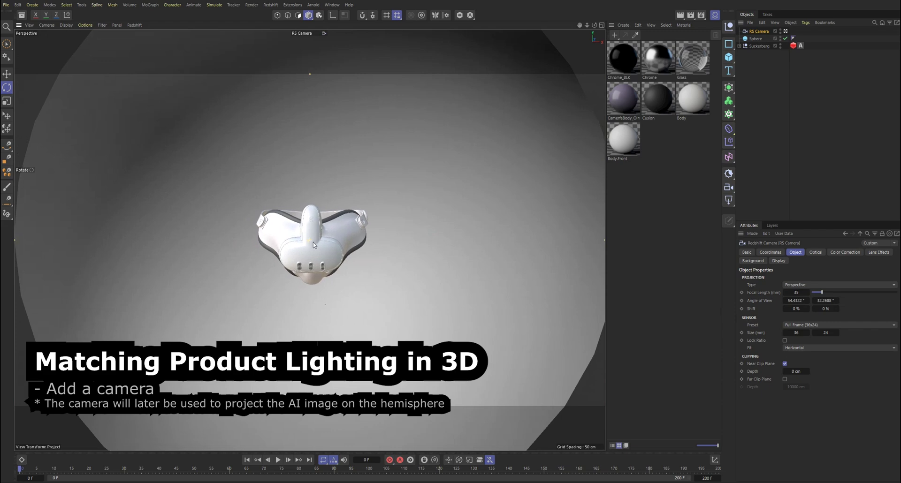
alt+right_drag(311, 246, 317, 247)
alt+drag(317, 246, 319, 240)
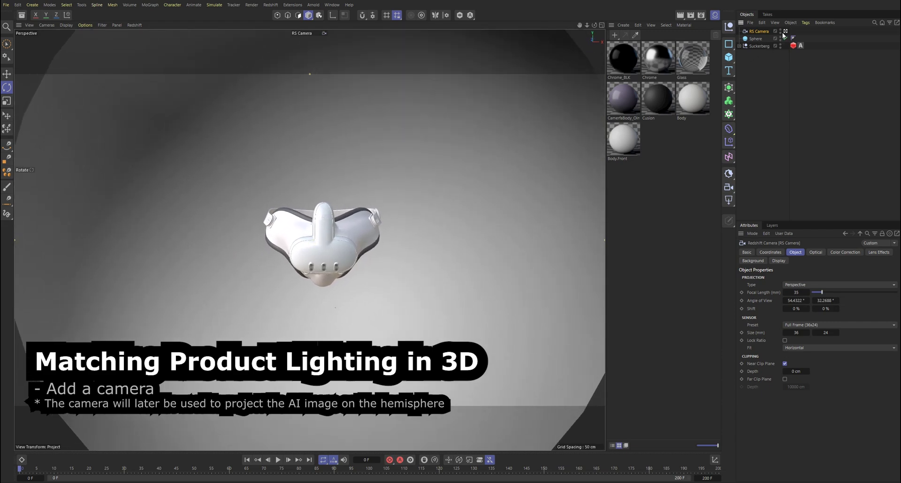
click(784, 32)
Create a new material named BG_Project and assign it to the RS Camera.
double_click(652, 154)
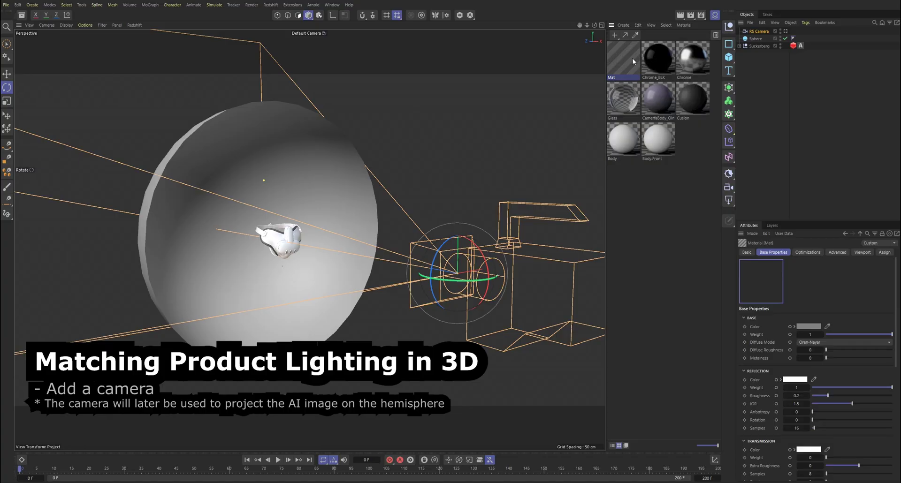
drag(621, 58, 763, 30)
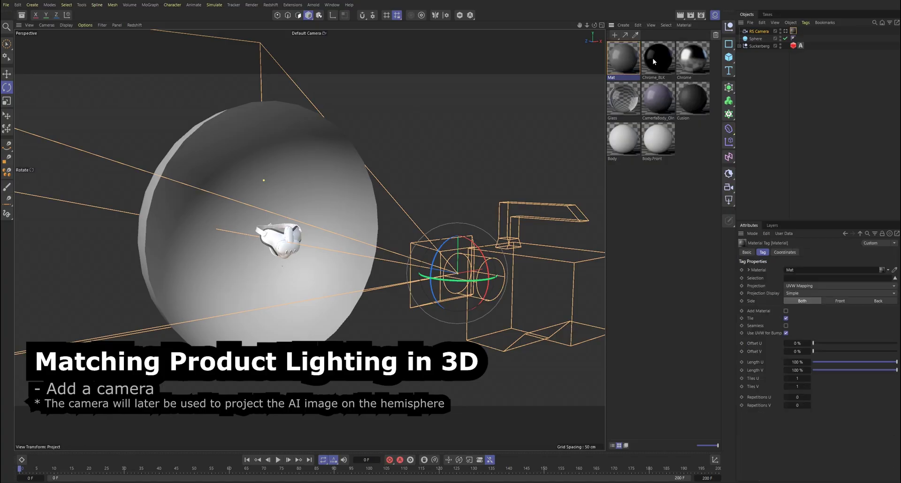
double_click(630, 63)
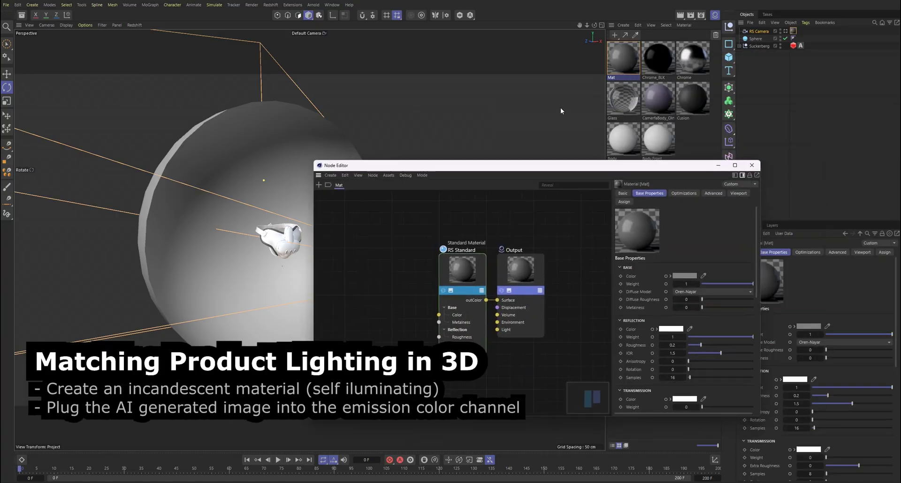
double_click(612, 78)
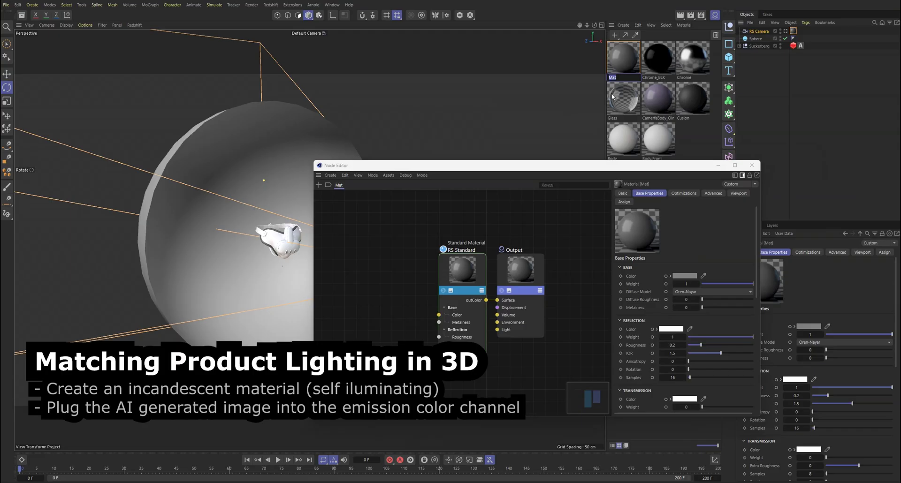
key(Return)
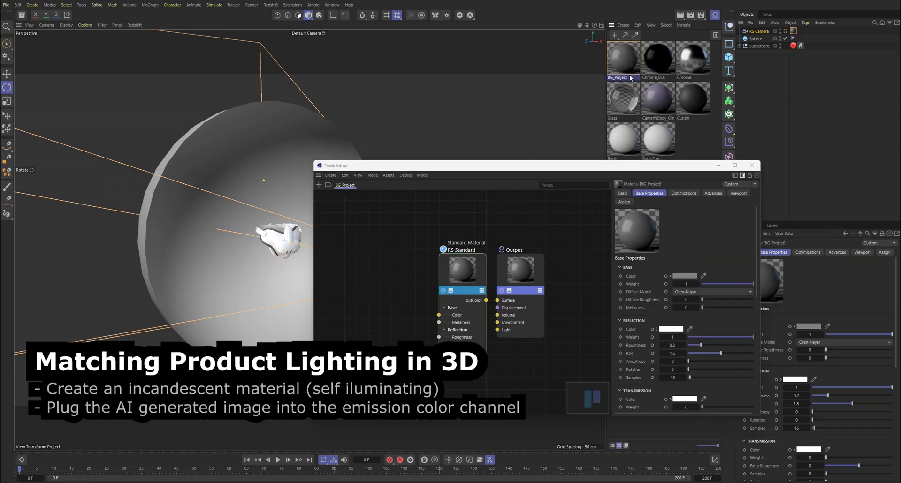
In the BG_Project node graph, replace the RS Standard node with an Incandescent node connected to the Output surface.
double_click(420, 248)
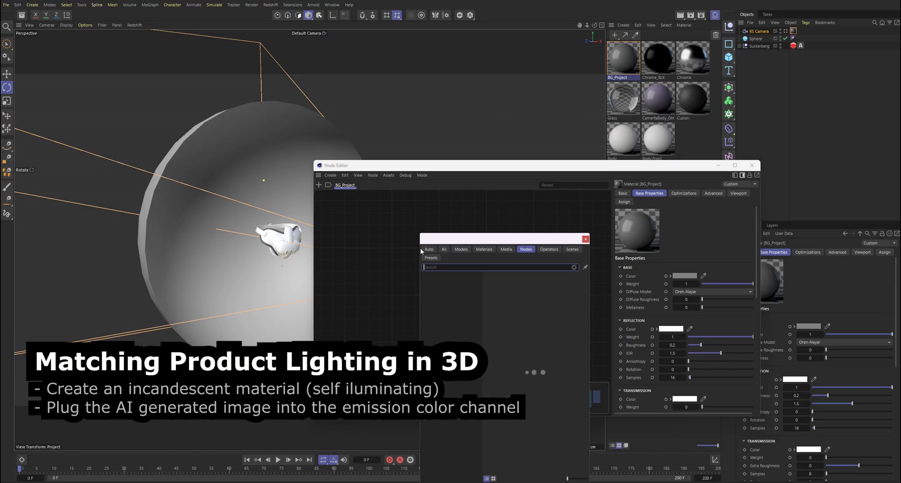
text(inca)
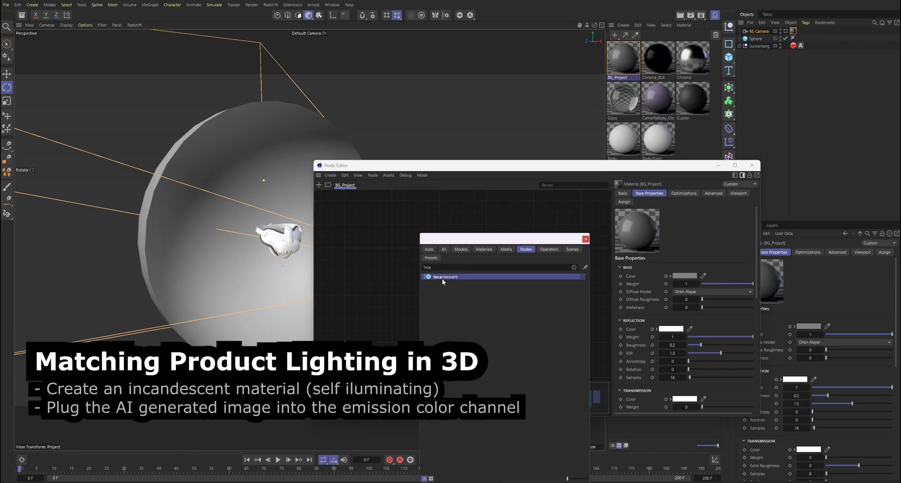
click(442, 279)
drag(445, 272, 437, 297)
drag(413, 256, 545, 264)
key(Delete)
drag(397, 216, 466, 251)
Add a Texture node to BG_Project and load the ComfyUI_01667_ image from the From_AI folder into it.
double_click(410, 309)
text(tex)
double_click(428, 309)
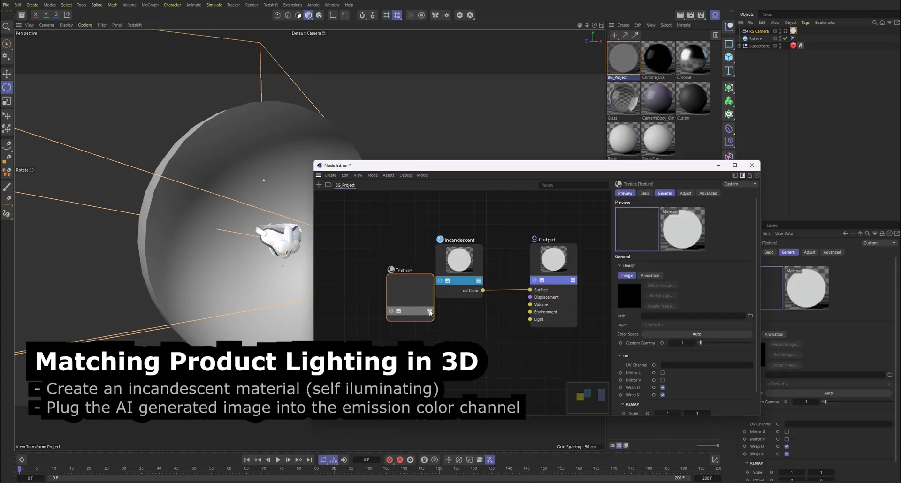
click(751, 316)
right_click(469, 221)
mouse_move(516, 226)
click(579, 227)
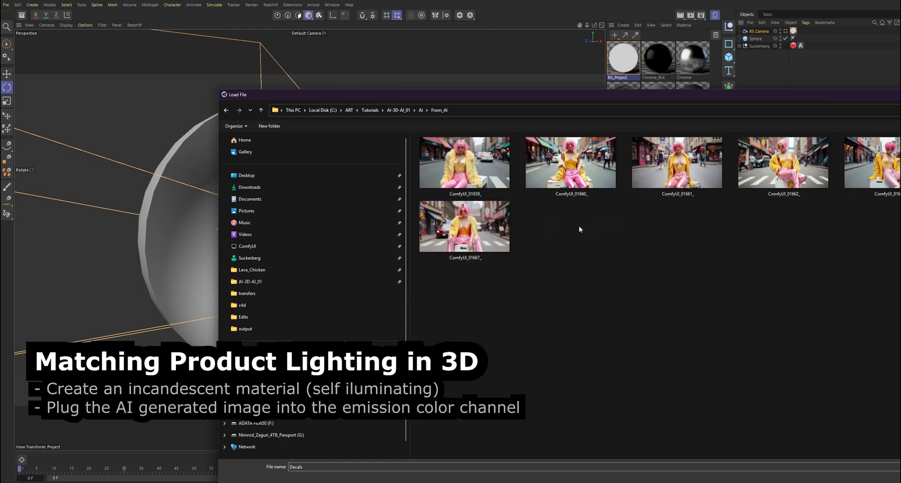
click(488, 221)
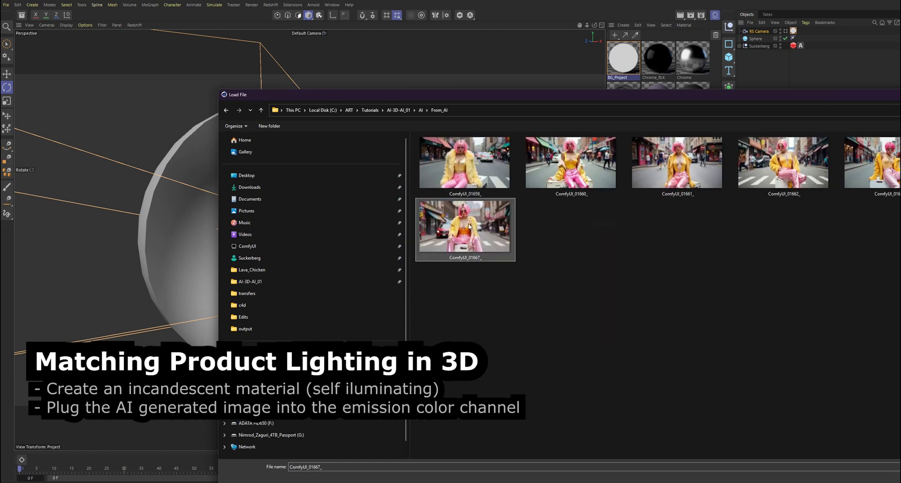
key(Return)
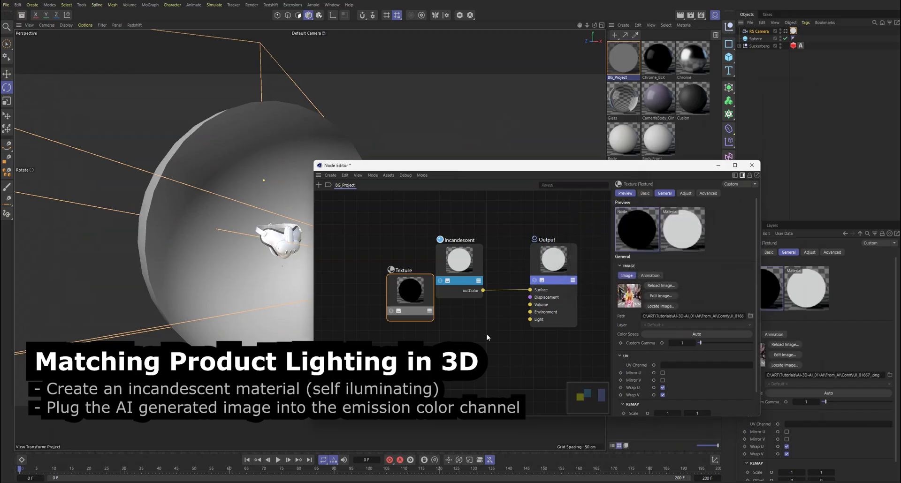
Place the Texture node beside the Incandescent node and connect its outColor to the Incandescent node's Illumination Color.
drag(397, 299, 355, 287)
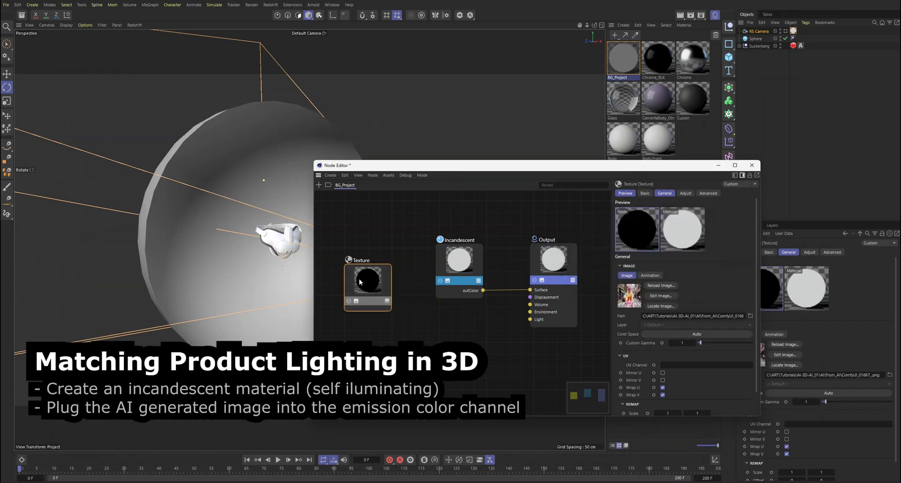
click(388, 299)
drag(392, 308, 458, 266)
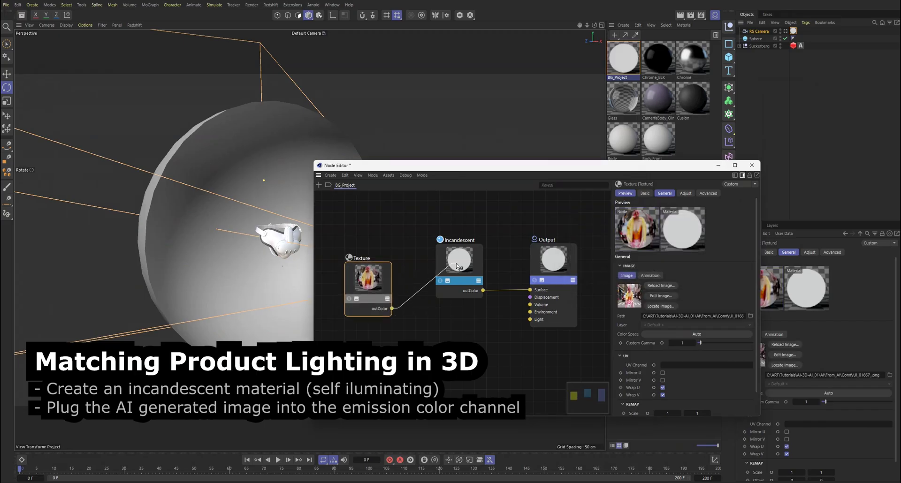
mouse_move(478, 281)
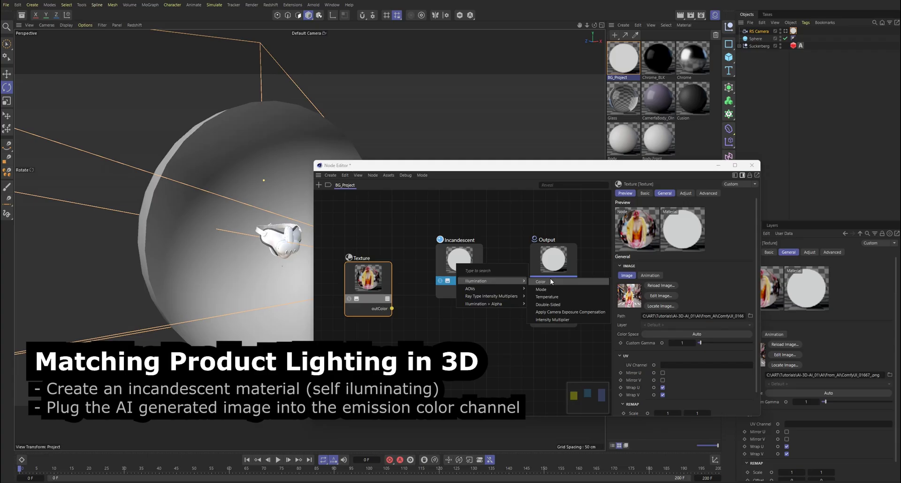
click(551, 282)
Assign the BG_Project material to the hemisphere and close the Node Editor.
click(628, 69)
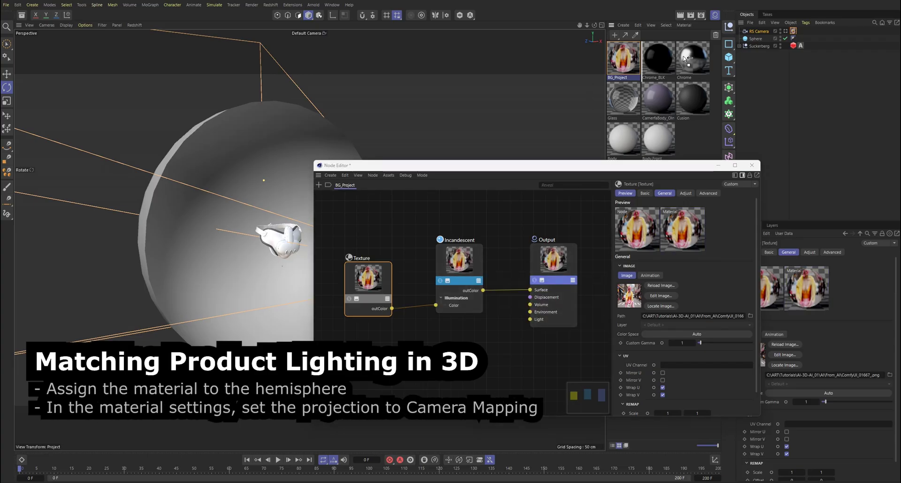
drag(757, 41, 757, 41)
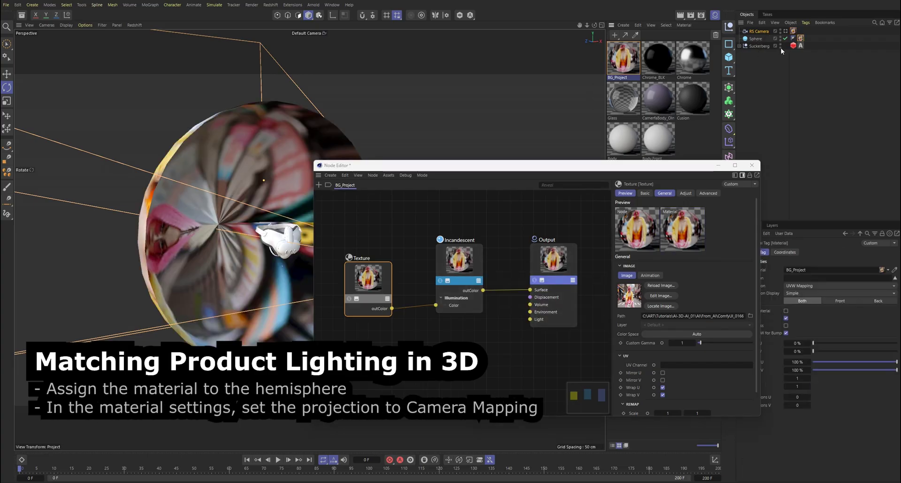
click(752, 165)
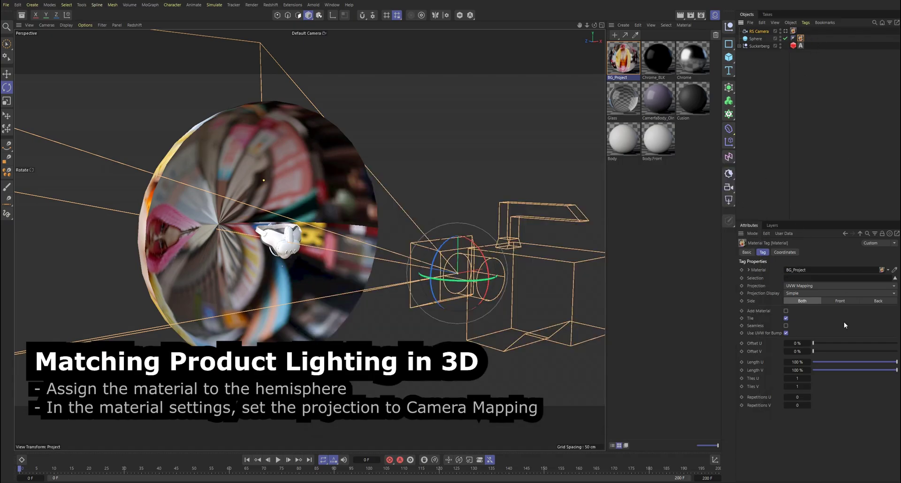
Set the BG_Project tag's projection to Camera Mapping, assign the RS Camera to it and set the film aspect to 1.77777.
click(888, 287)
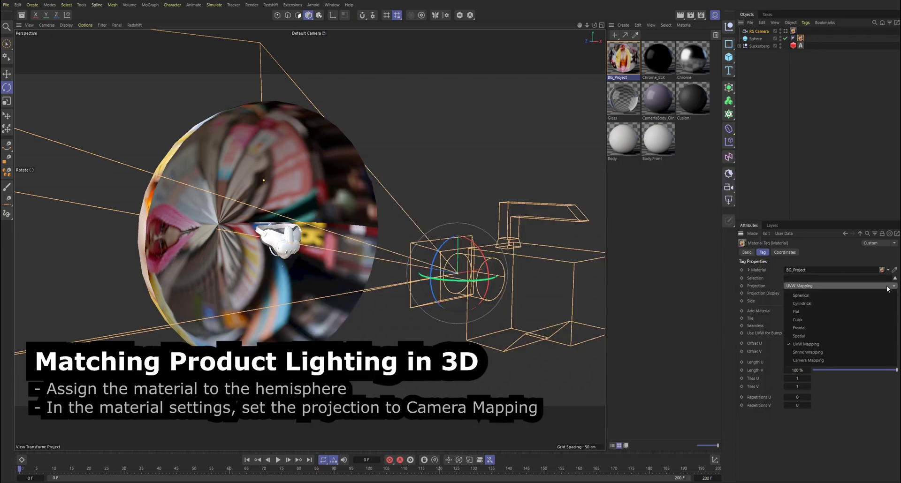
click(805, 359)
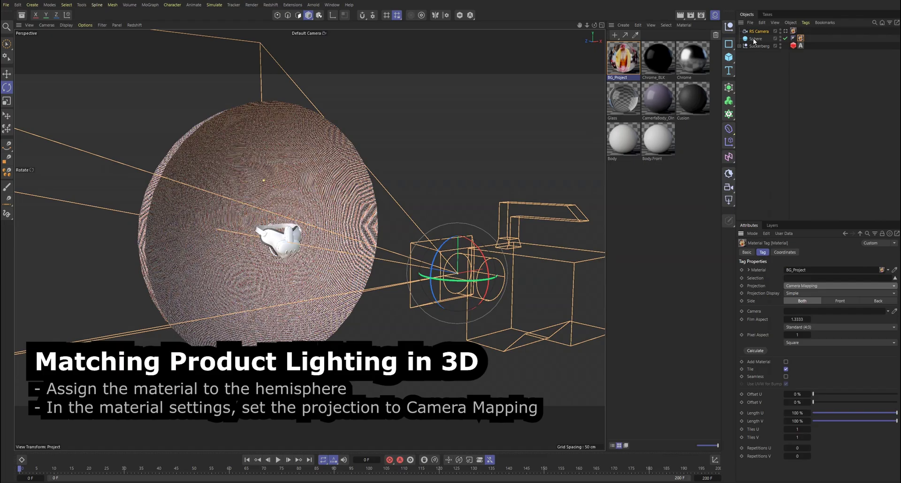
drag(753, 39, 795, 218)
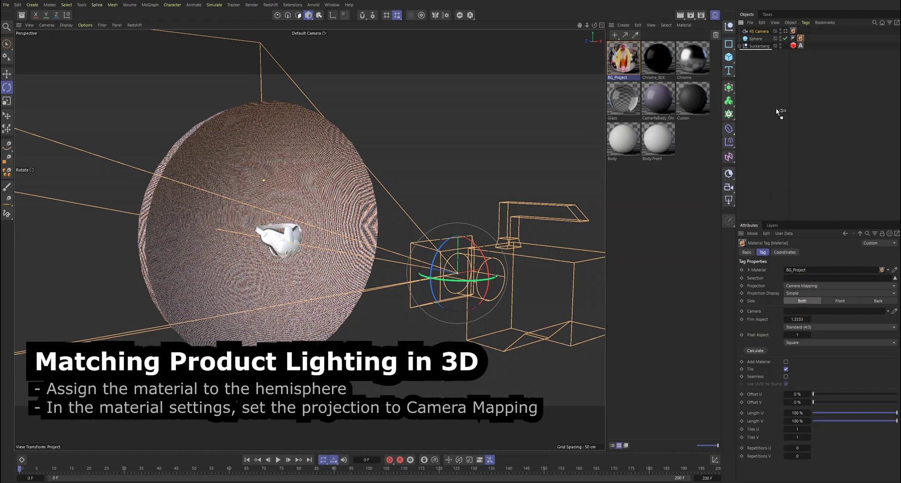
drag(811, 328, 798, 311)
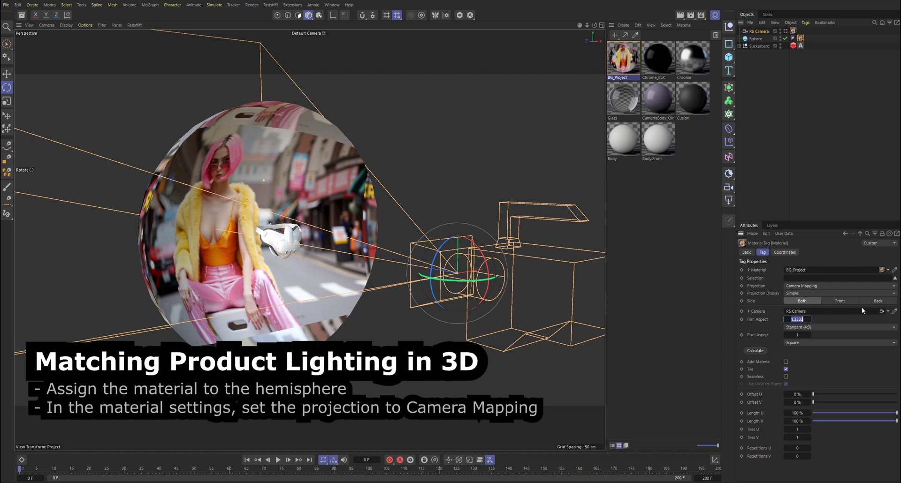
text(1.77777)
key(Return)
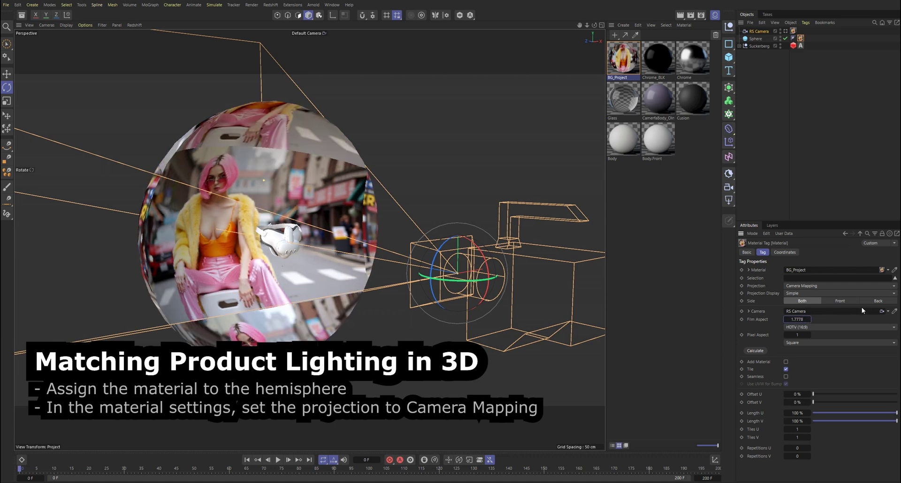
Look through the RS Camera and move the headset down onto the seated figure's lap, then deselect everything.
click(786, 32)
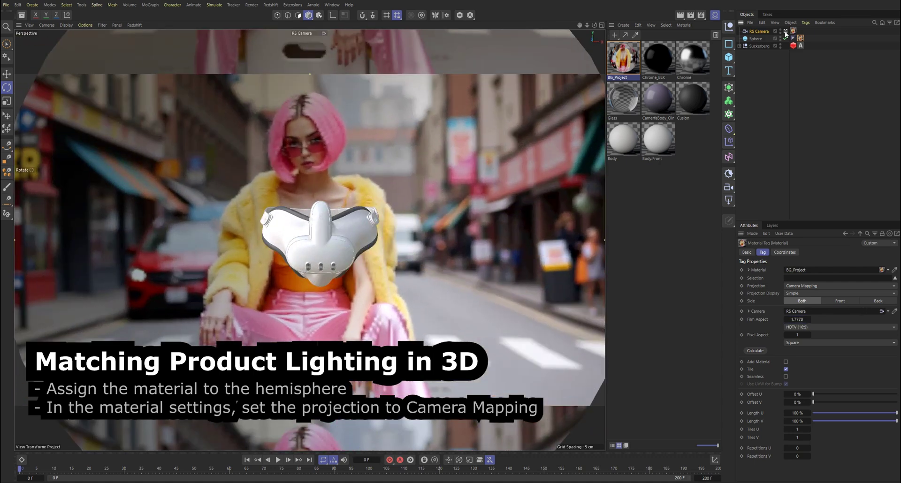
drag(320, 283, 306, 319)
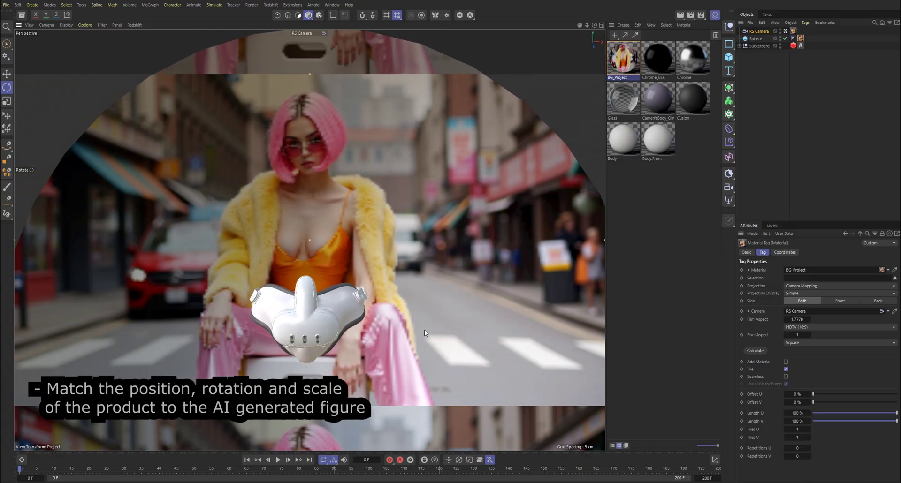
click(750, 100)
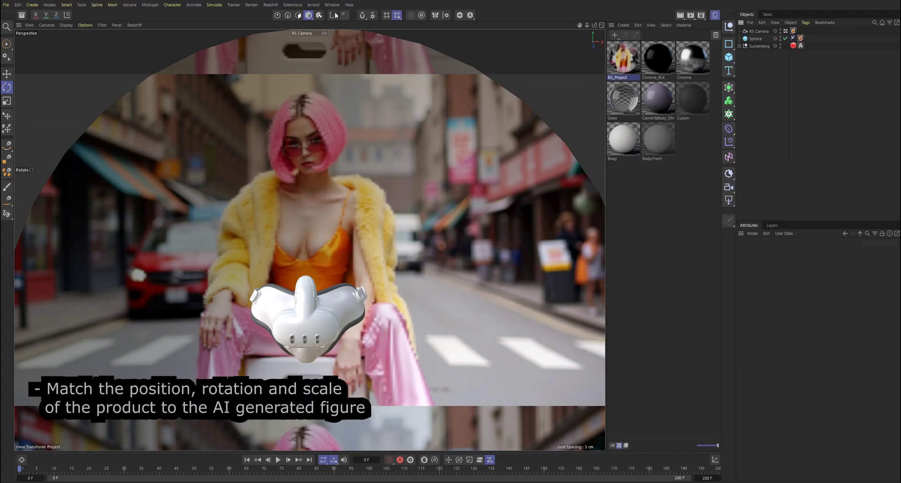
Open the Redshift RenderView and enlarge its window to preview the headset against the projected image.
click(270, 5)
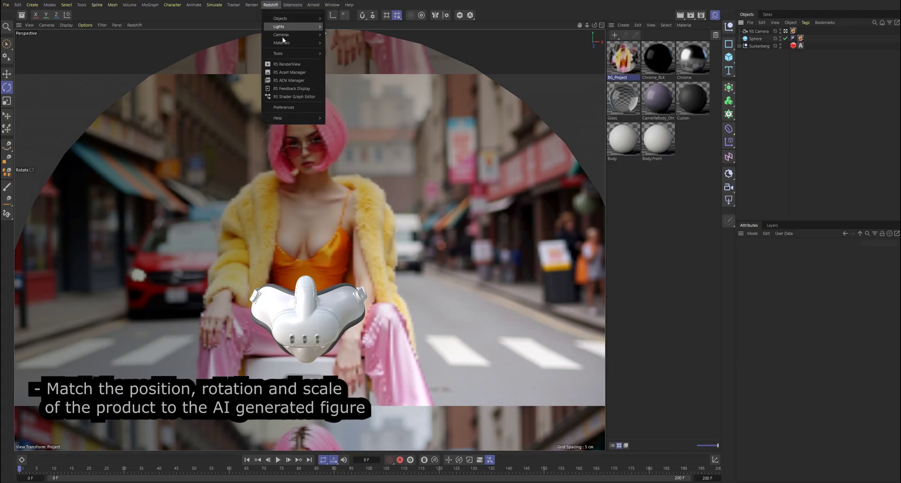
click(294, 65)
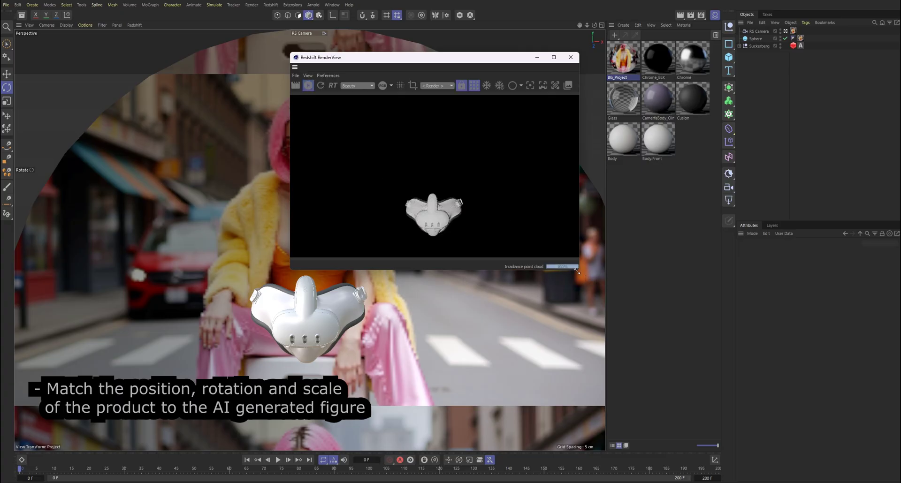
drag(583, 266, 728, 413)
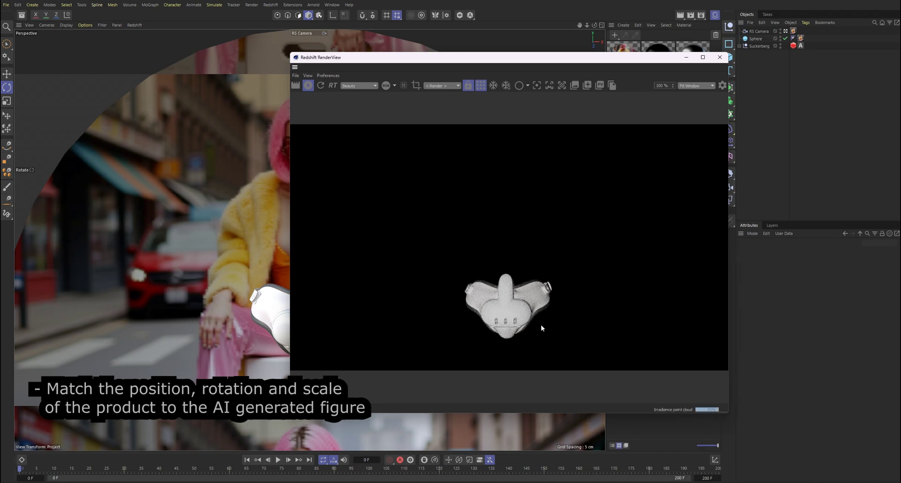
drag(600, 55, 492, 39)
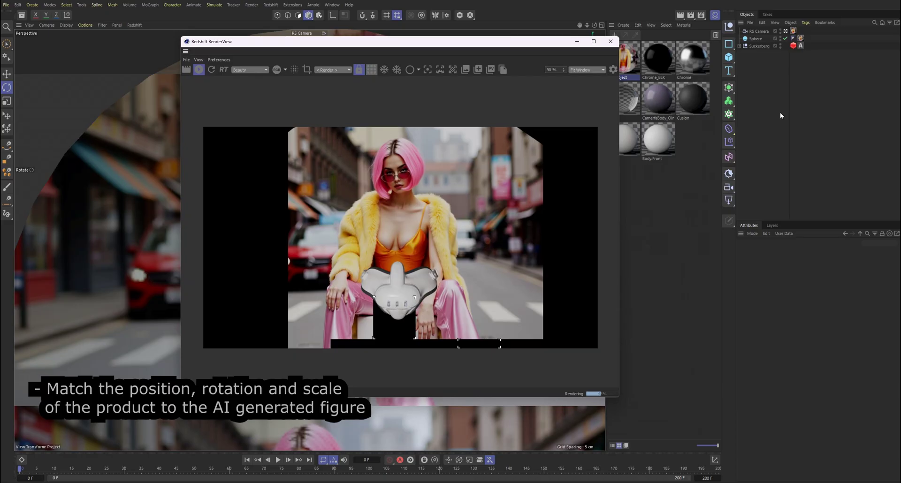
Reopen the BG_Project node graph and set the Incandescent node's Intensity Multiplier to 1.5 after trying 2.
double_click(633, 60)
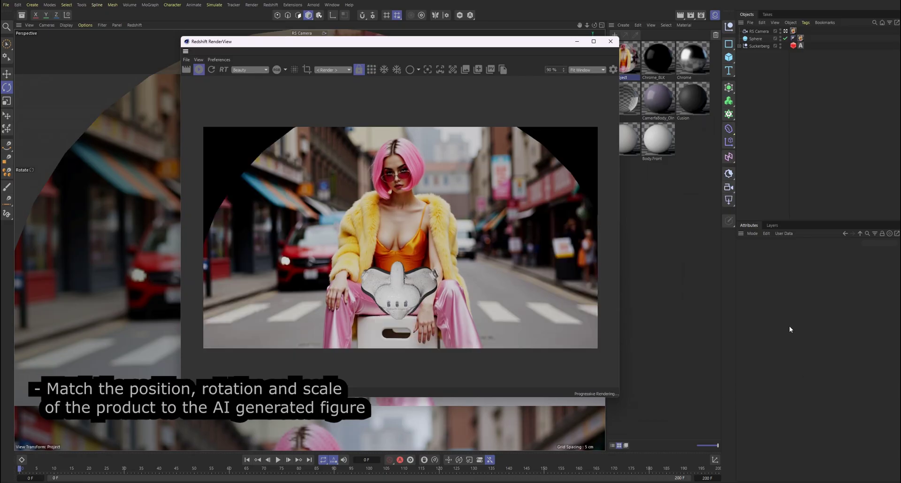
click(779, 207)
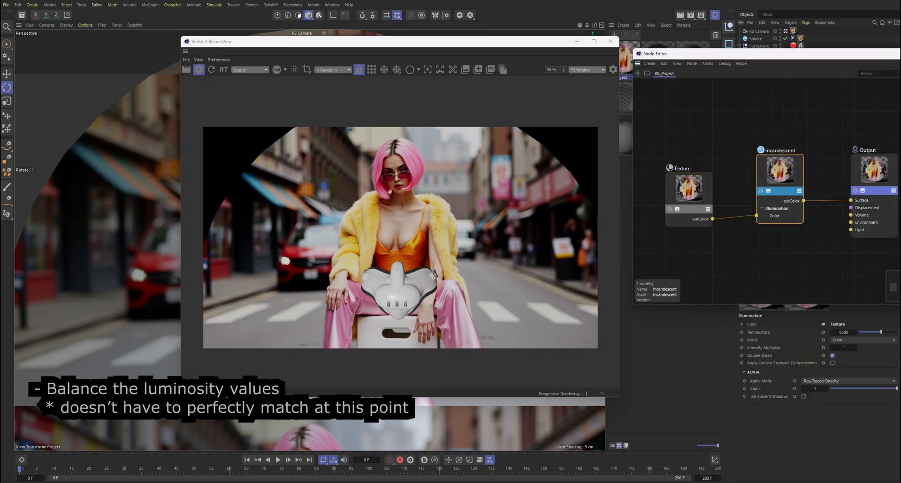
double_click(844, 348)
text(2)
key(Return)
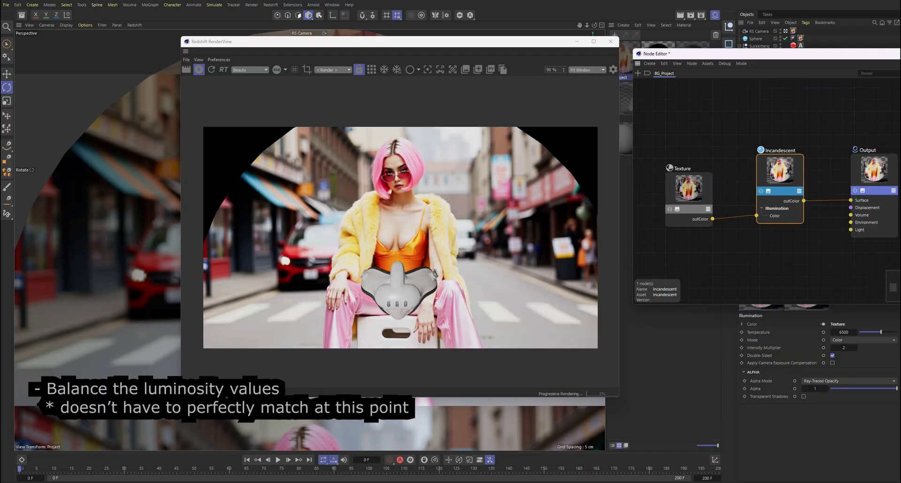
text(1.5)
key(Return)
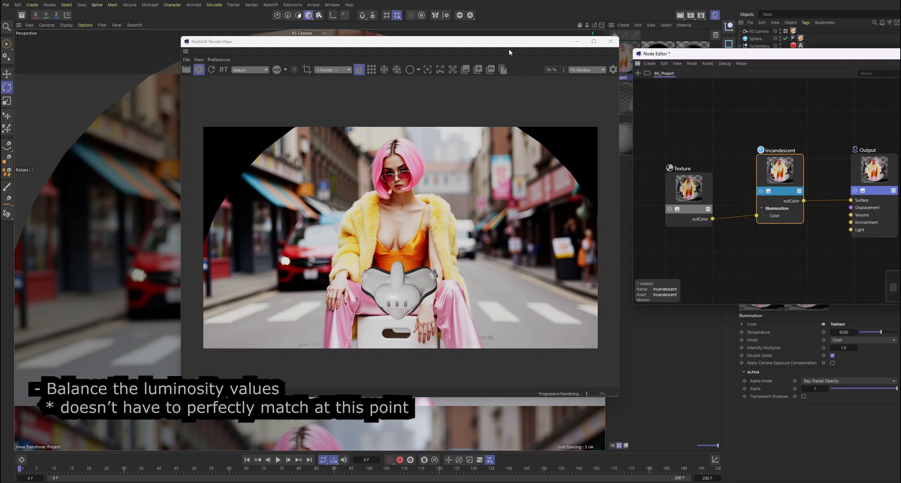
Switch the viewport from the RS Camera to the default perspective camera and frame the whole hemisphere with the headset.
drag(509, 42, 733, 139)
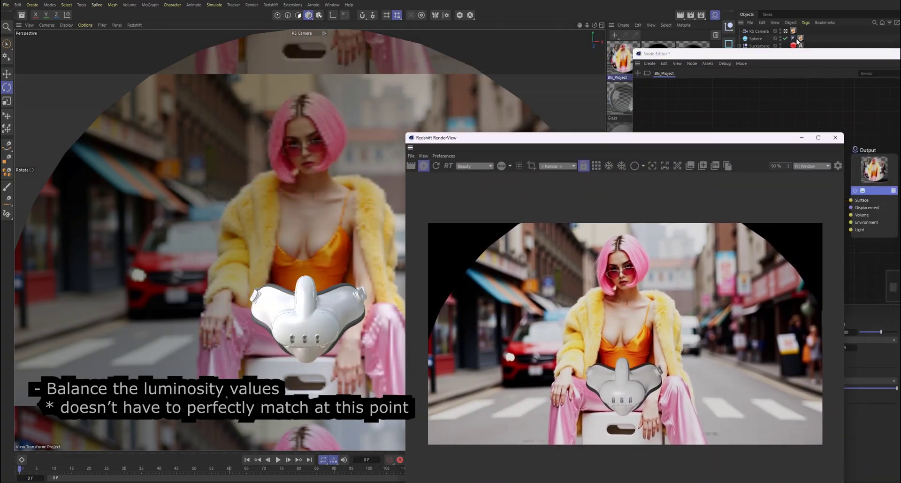
middle_click(285, 135)
middle_click(362, 125)
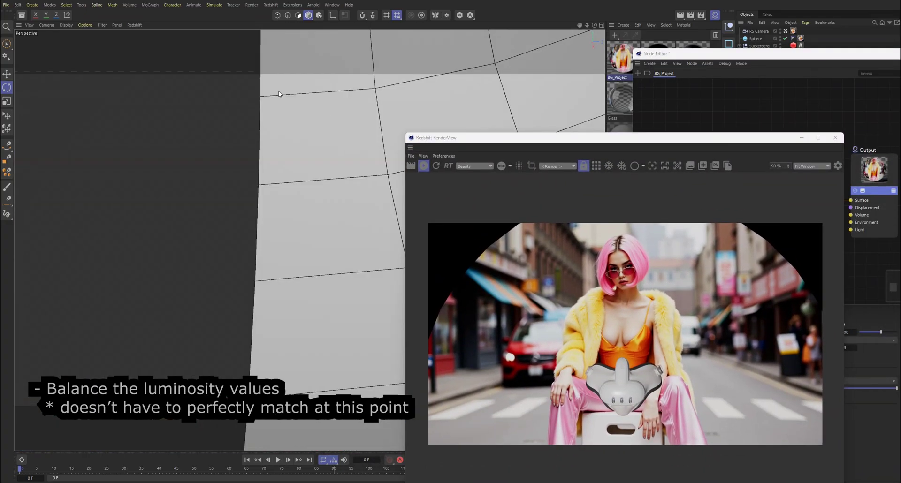
click(59, 23)
click(80, 66)
click(45, 26)
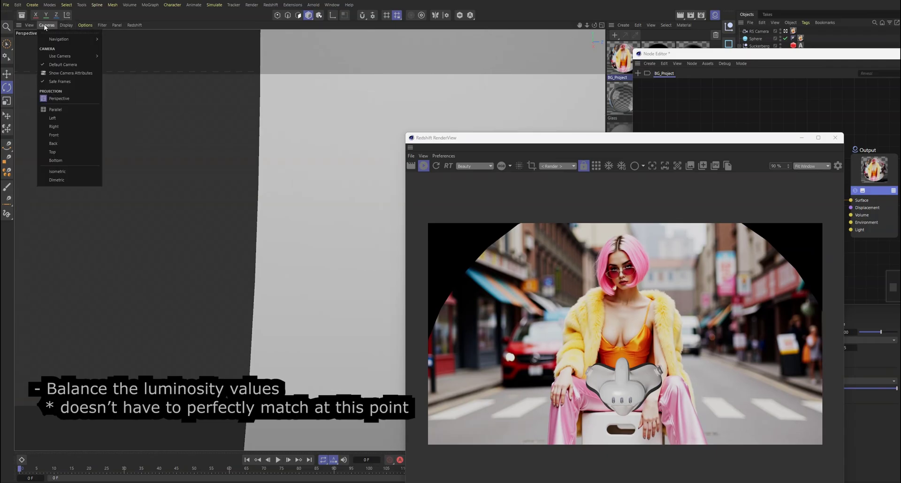
click(63, 99)
alt+drag(100, 115, 302, 177)
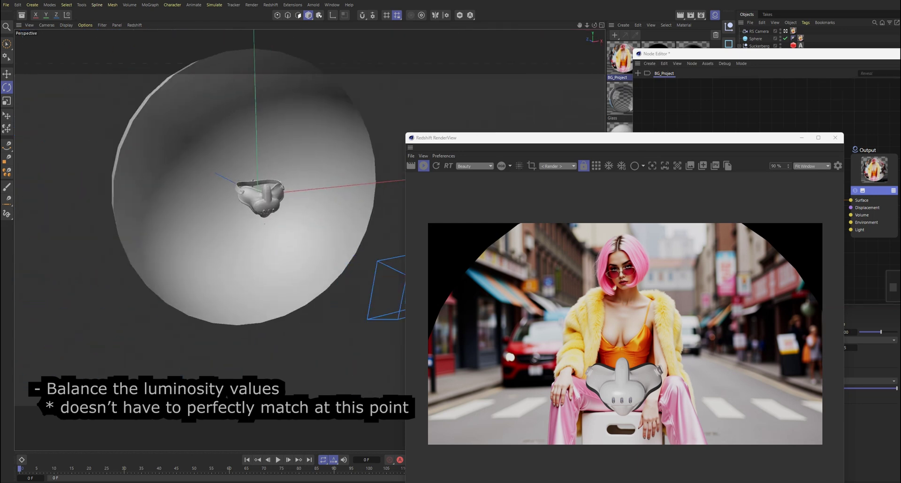
Close the Node Editor and use the perspective viewport's view settings to display the hemisphere with its material.
click(899, 54)
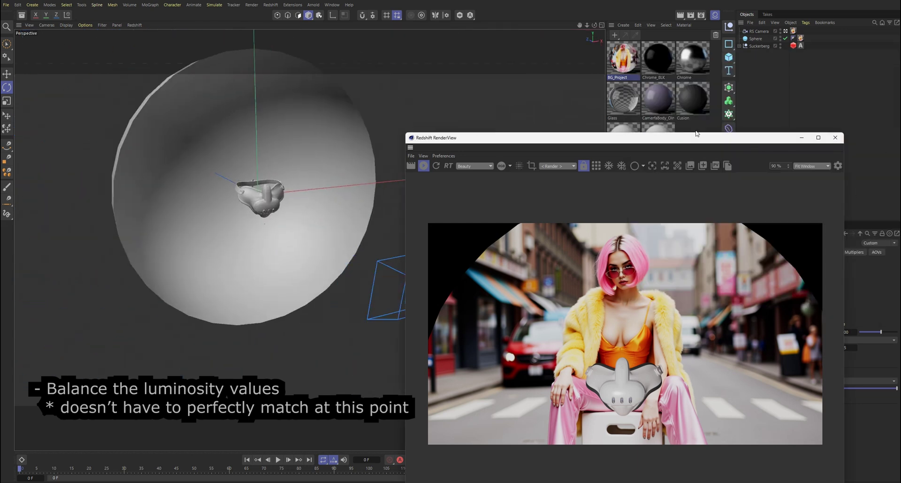
drag(696, 136, 597, 120)
click(828, 425)
key(ctrl+d)
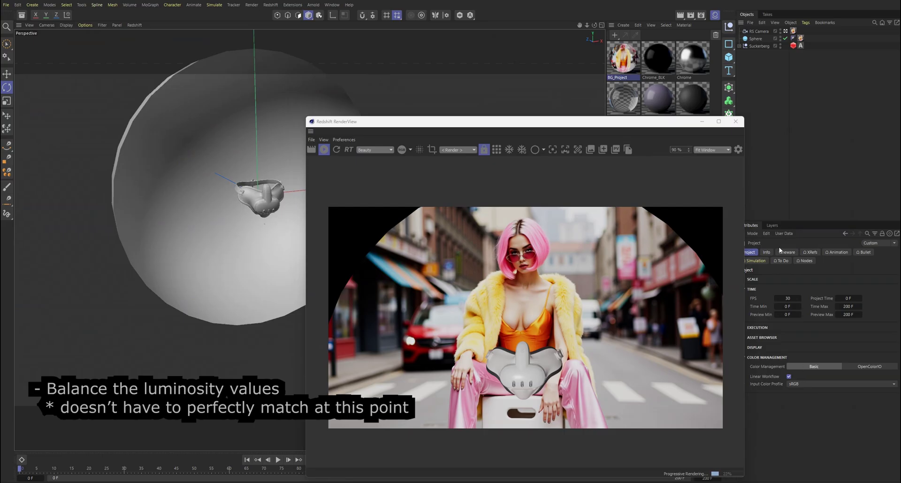
drag(616, 125, 528, 109)
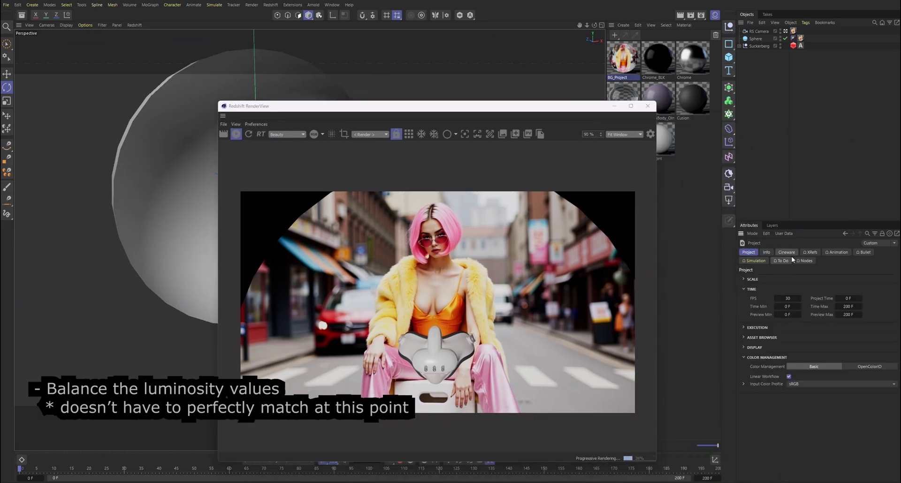
key(shift+v)
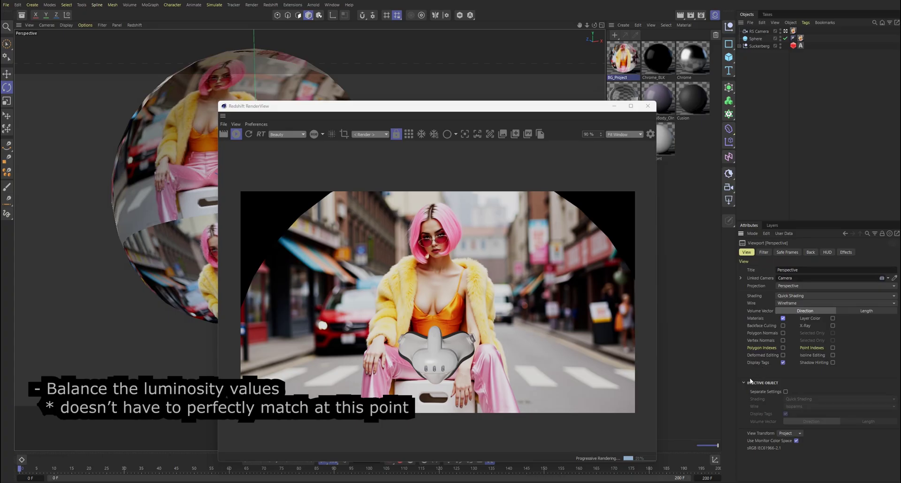
drag(445, 112, 620, 142)
Duplicate the hemisphere and rotate the copy so that it covers the front side of the headset.
click(756, 39)
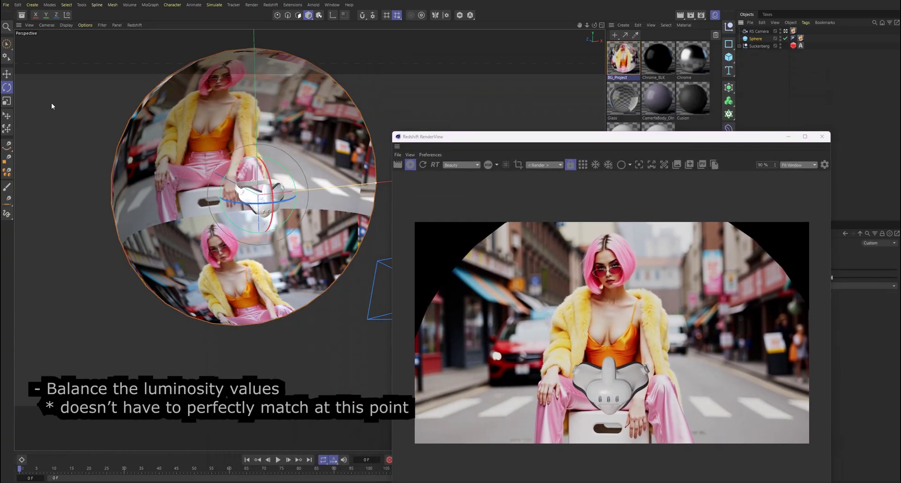
click(7, 74)
alt+drag(208, 185, 250, 221)
click(6, 88)
drag(303, 213, 334, 193)
Scale up the copied hemisphere and move it closer to the headset's front side.
alt+drag(267, 216, 320, 205)
click(8, 101)
drag(137, 160, 200, 150)
click(10, 77)
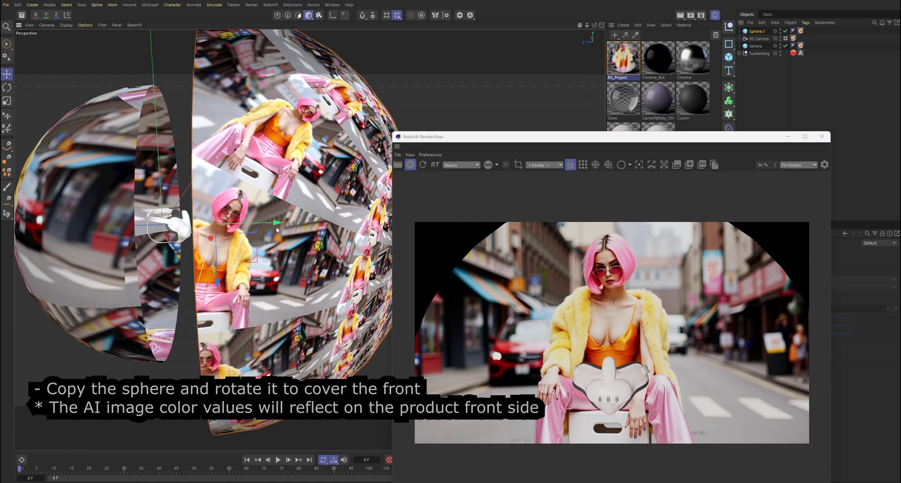
drag(277, 230, 346, 200)
Add an RS Object render tag to the front hemisphere.
right_click(778, 34)
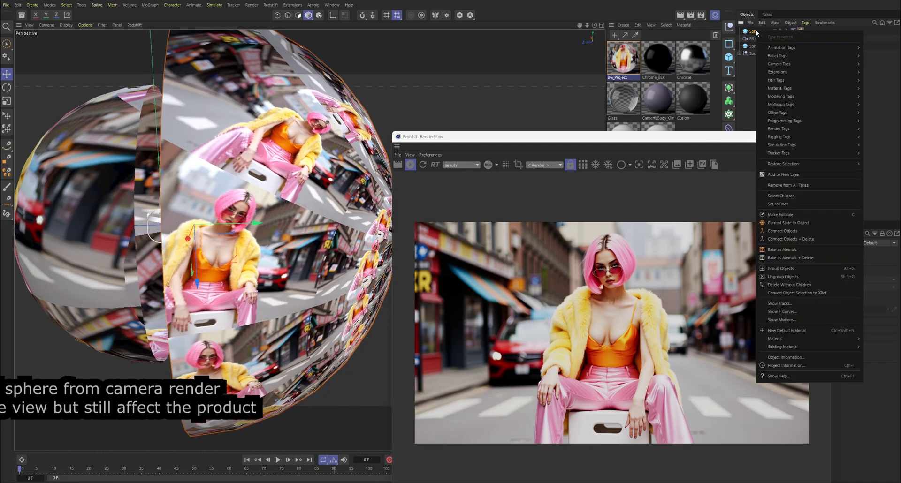
mouse_move(803, 131)
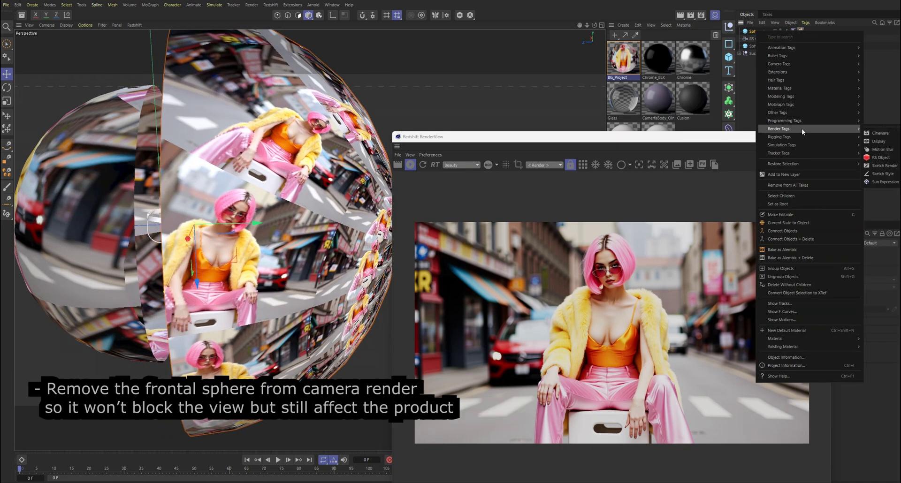
click(878, 158)
Override the front hemisphere's visibility with Primary Ray Visible off and hide the hemisphere in the viewport.
drag(736, 140, 590, 98)
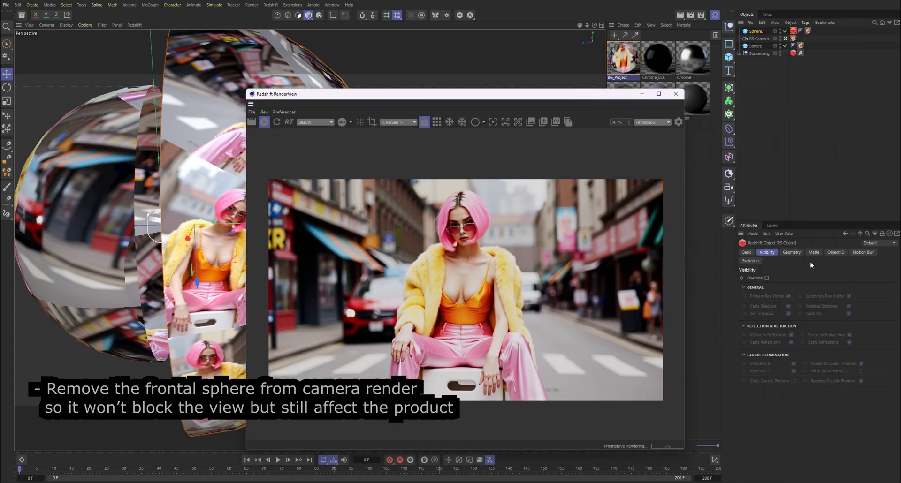
click(767, 279)
click(788, 296)
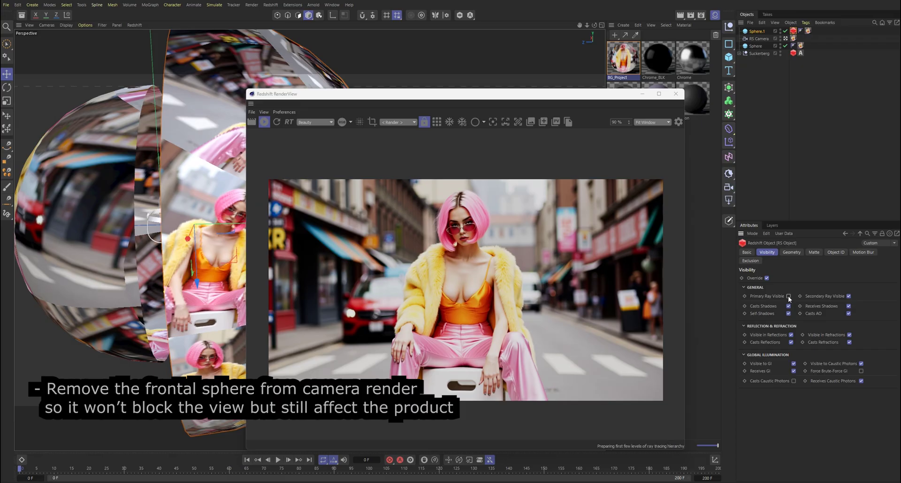
double_click(780, 29)
drag(556, 94, 606, 145)
Add a Redshift area light, scale it down to about 44.2 by 44.2 cm and place it in front of the headset.
click(730, 201)
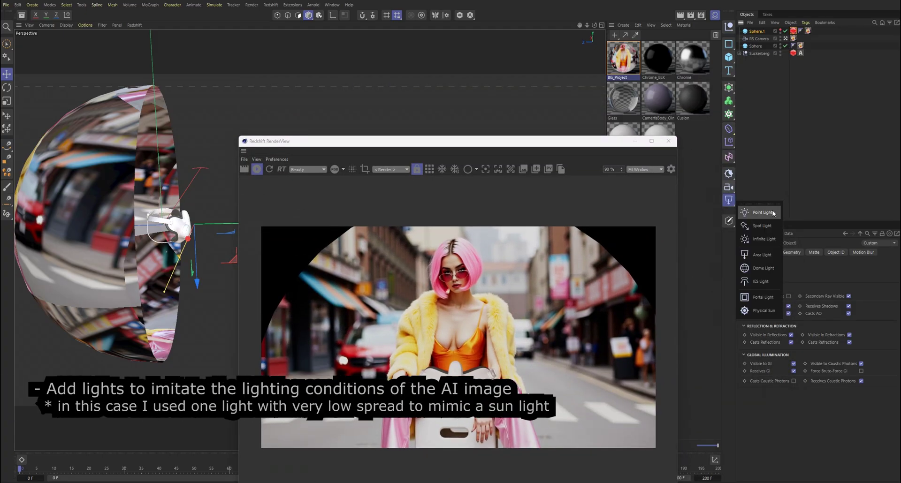
click(761, 255)
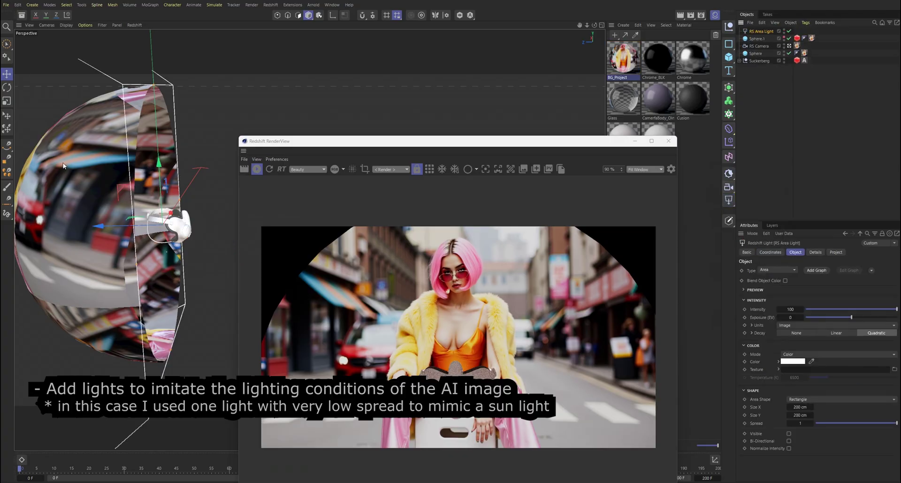
click(6, 101)
drag(189, 97, 30, 164)
key(e)
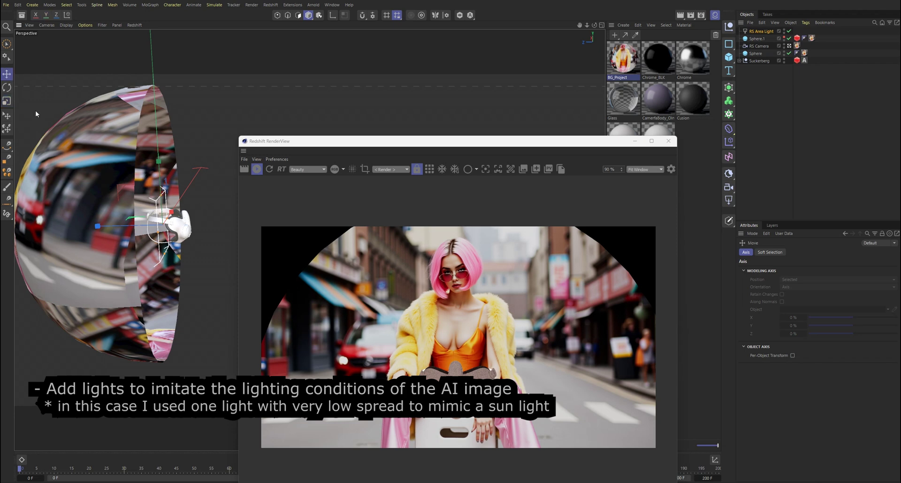
drag(100, 226, 175, 236)
Set the area light's intensity to 5.
click(762, 32)
click(816, 310)
double_click(790, 309)
text(5)
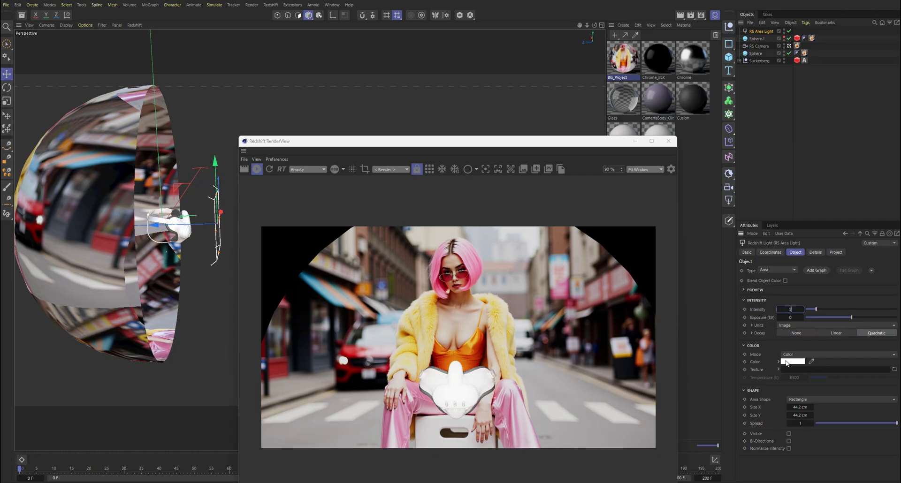
key(Return)
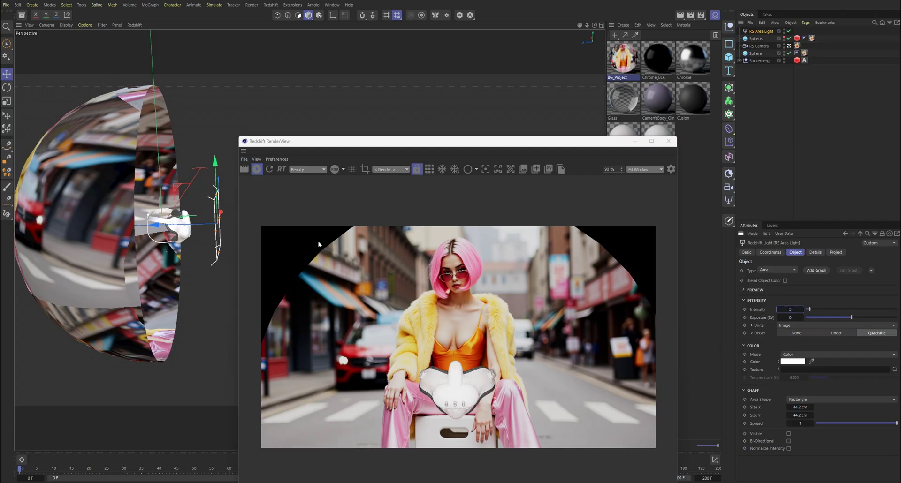
Rotate the area light to tilt down toward the headset and move it above the product.
click(7, 88)
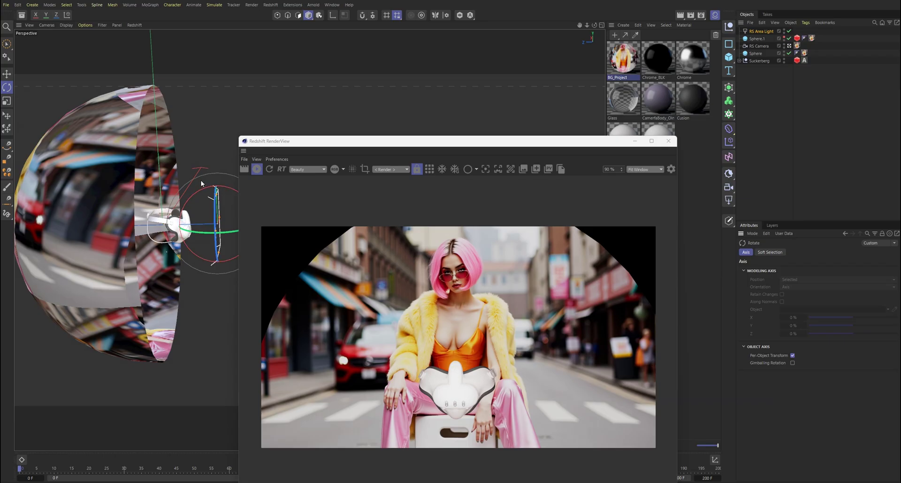
drag(206, 189, 181, 218)
click(7, 74)
drag(203, 274, 174, 104)
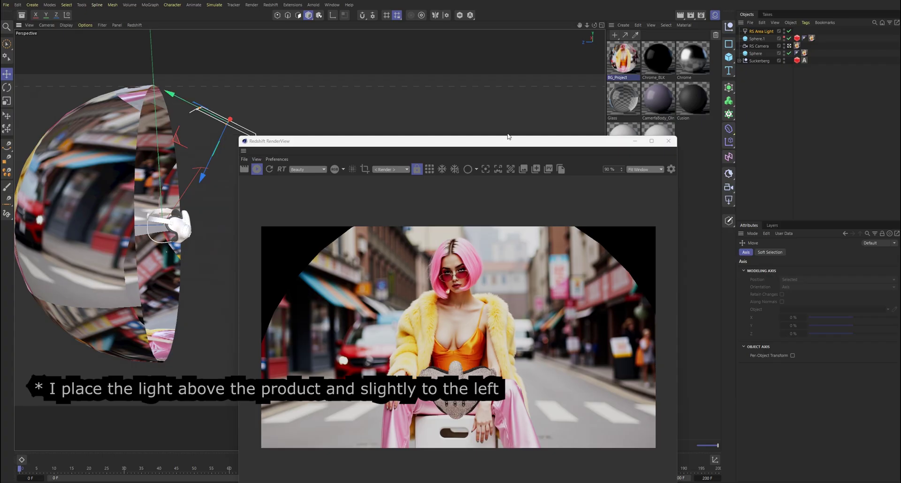
Set the area light's project mode to Include and add the headset object to its list.
click(761, 32)
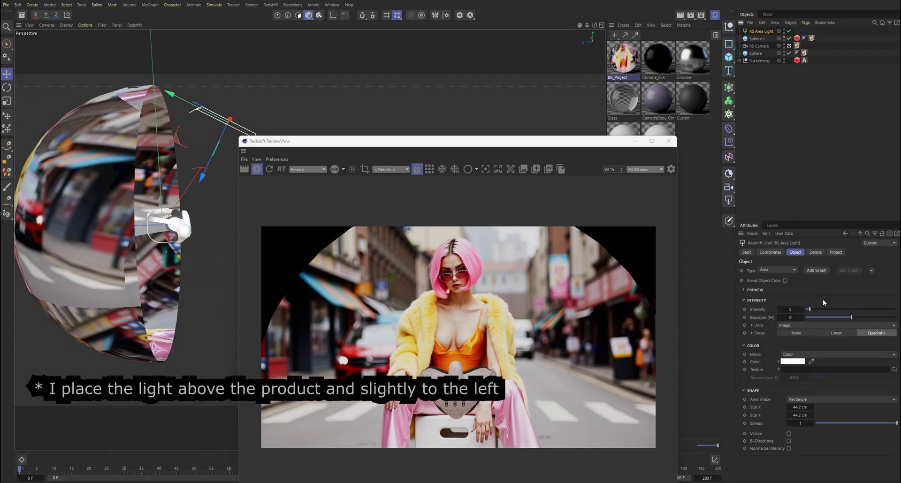
click(835, 252)
click(785, 270)
click(788, 279)
click(755, 61)
drag(793, 287, 793, 289)
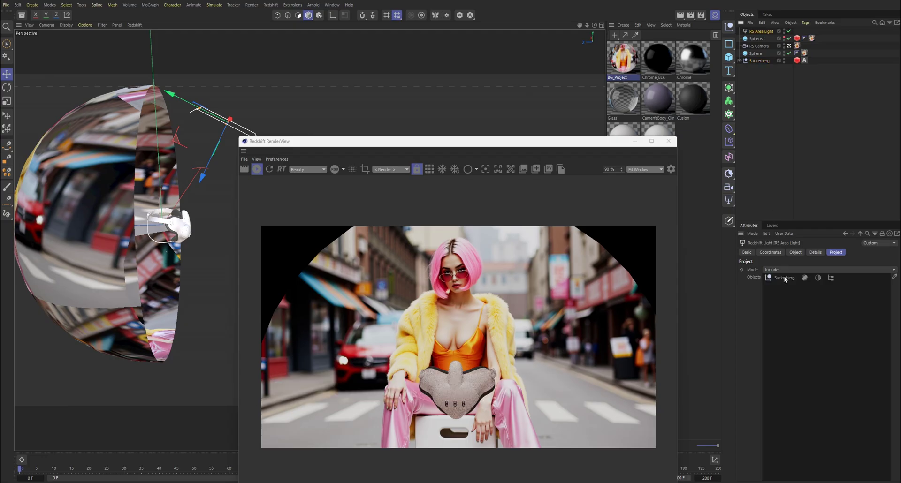
Widen the area light above the headset to about 69.5 cm in X.
drag(544, 145, 640, 116)
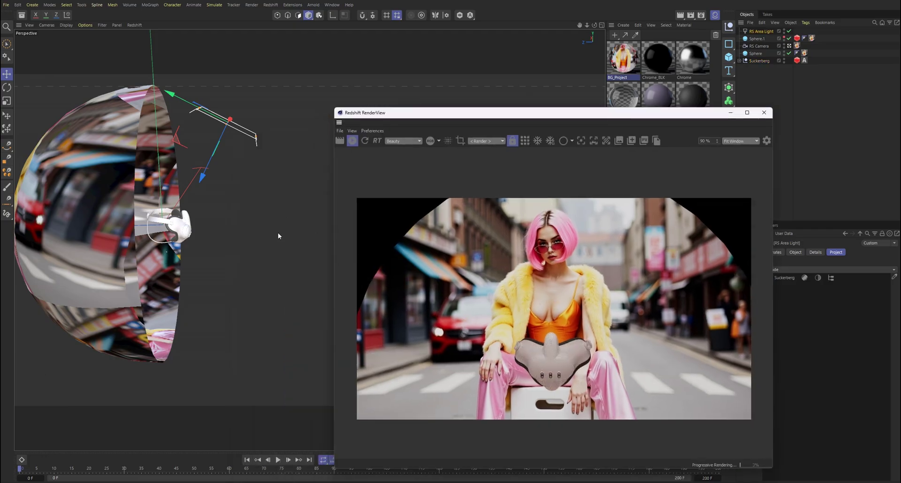
alt+drag(167, 237, 71, 225)
alt+right_drag(187, 210, 218, 208)
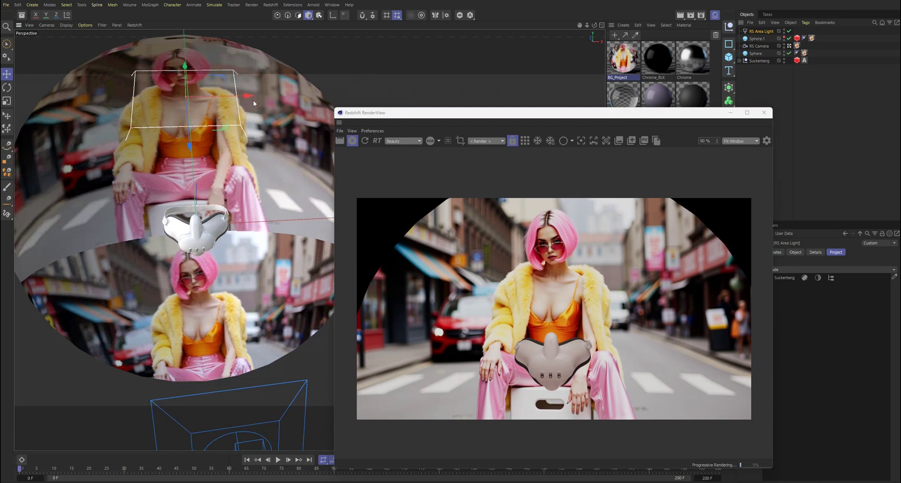
drag(238, 99, 266, 102)
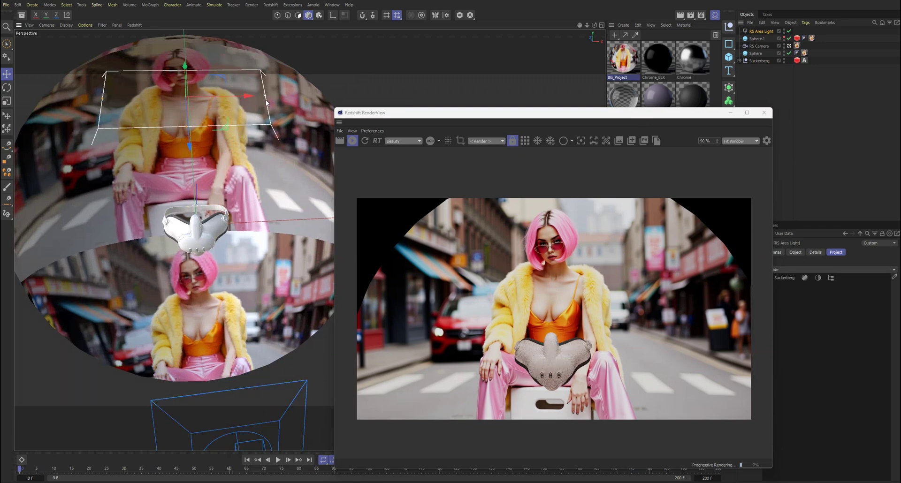
Turn the area light toward the headset and move it to the headset's side.
key(r)
drag(192, 116, 166, 153)
click(7, 74)
drag(211, 207, 192, 224)
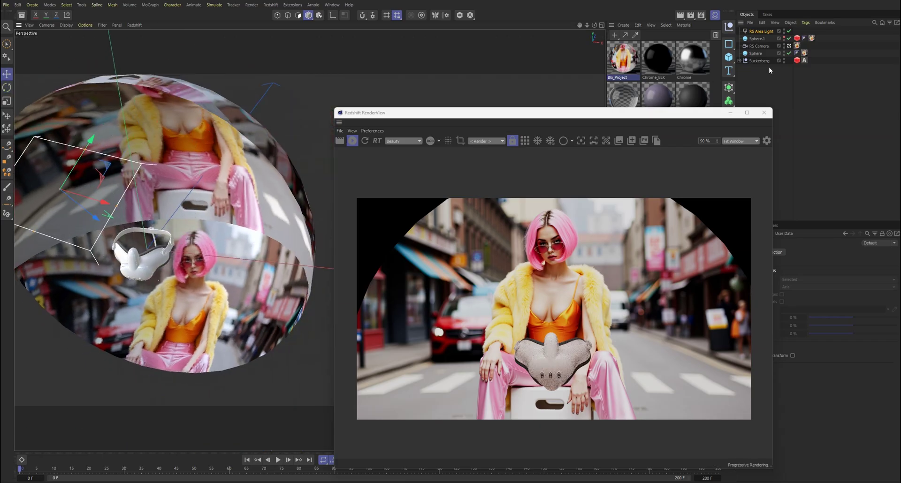
Dock the Redshift RenderView beside the viewport and enlarge the render around the headset, keeping the area light selected.
click(758, 32)
click(777, 253)
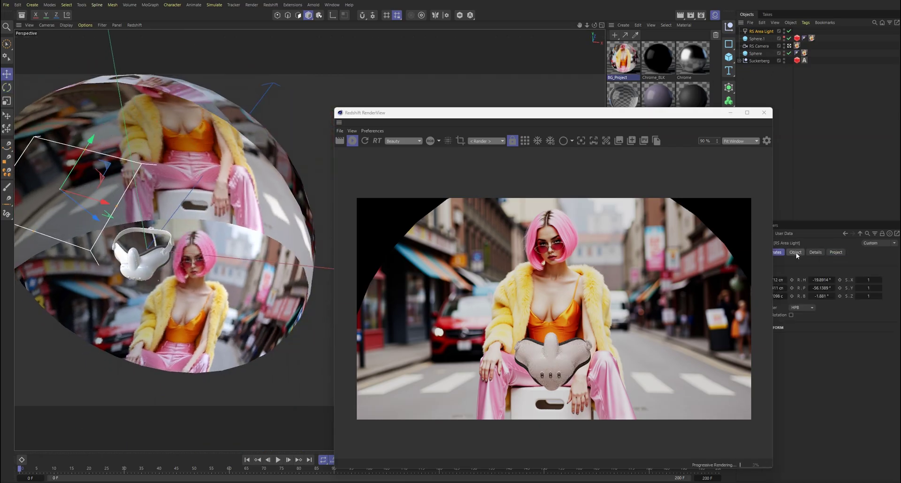
drag(339, 123, 24, 128)
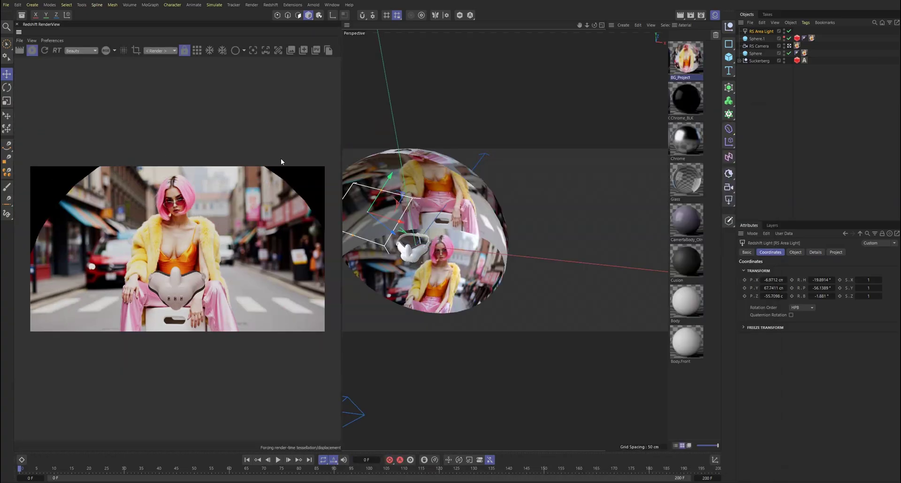
scroll(179, 247, up, 5)
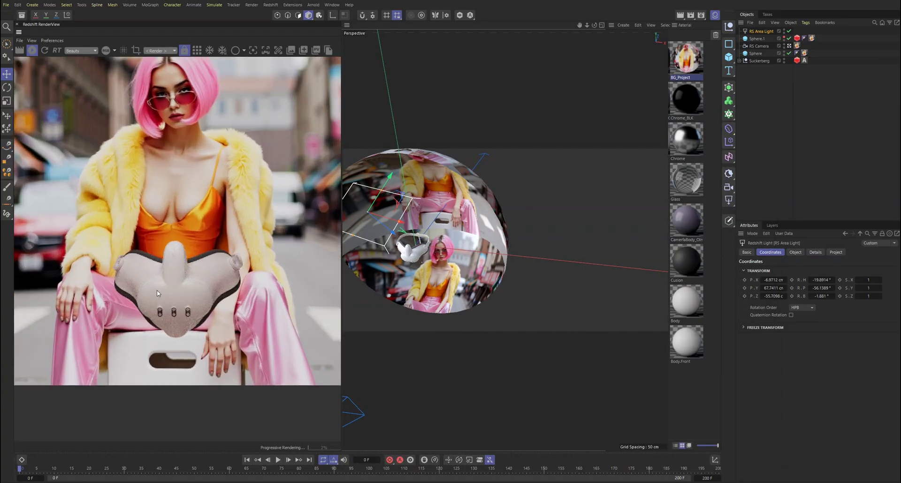
Reduce the area light's spread to about 0.556.
alt+drag(414, 246, 577, 181)
click(795, 252)
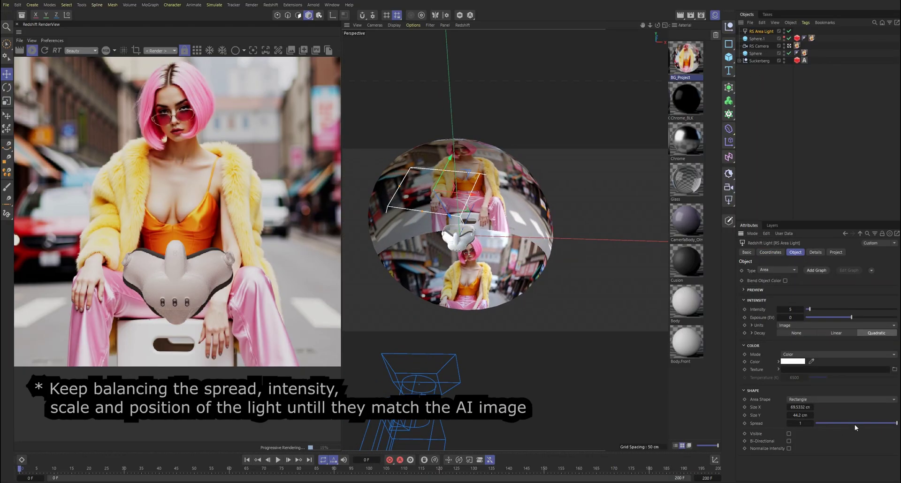
drag(851, 424, 861, 424)
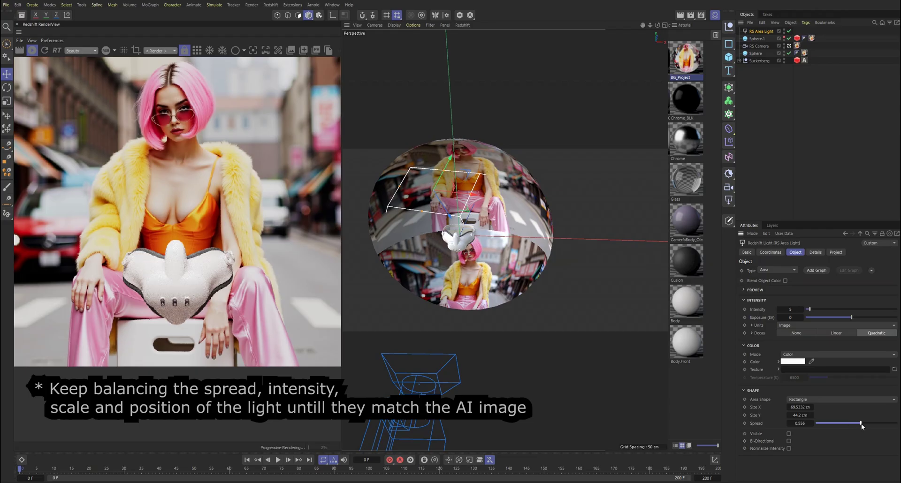
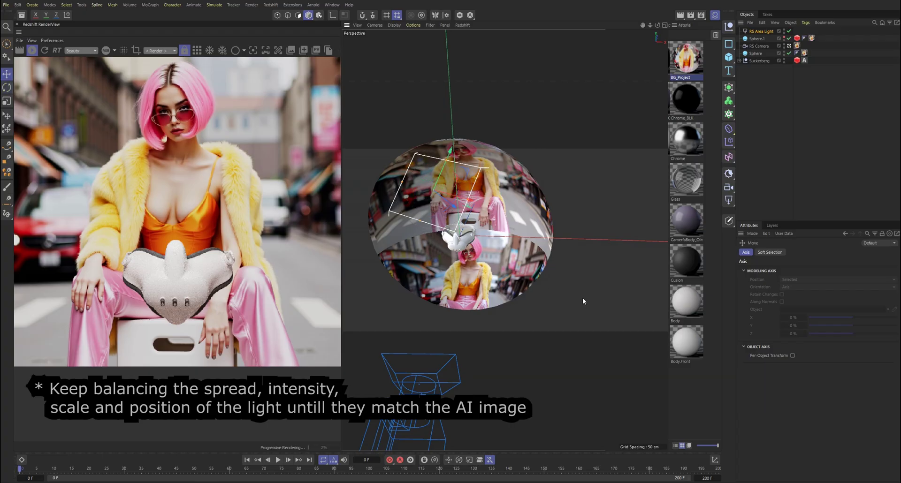
Shift the area light about 5.3 cm sideways along its X axis.
alt+drag(465, 246, 568, 165)
alt+drag(528, 197, 458, 231)
alt+drag(491, 198, 479, 237)
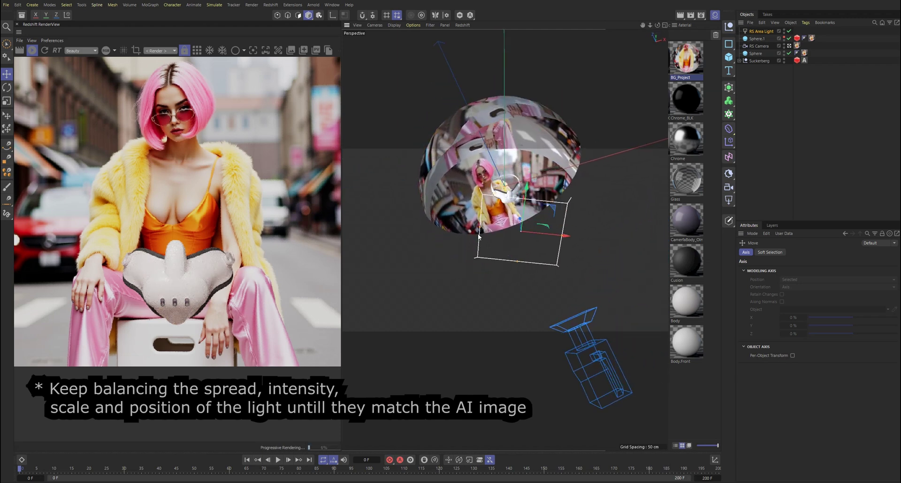
mouse_move(572, 281)
mouse_down()
mouse_move(556, 280)
mouse_move(564, 292)
mouse_up()
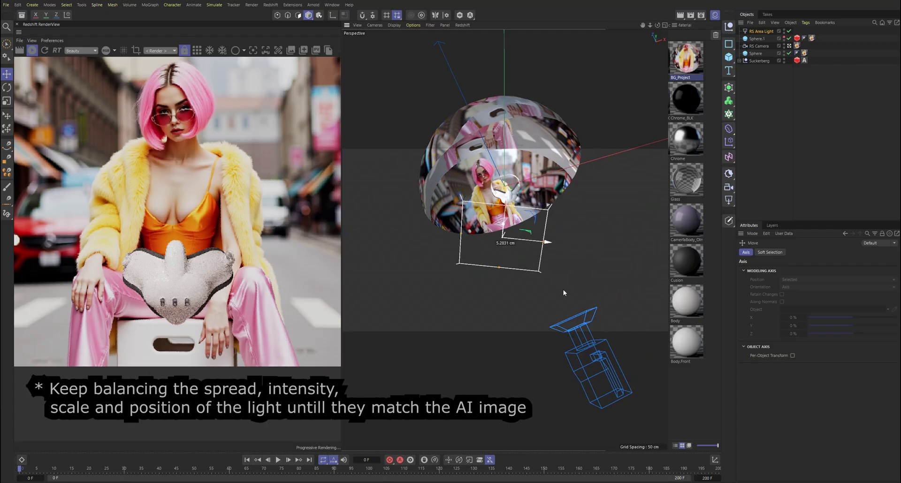
Set the area light's intensity to 4 and inspect the headset's shading in the render up close.
click(758, 32)
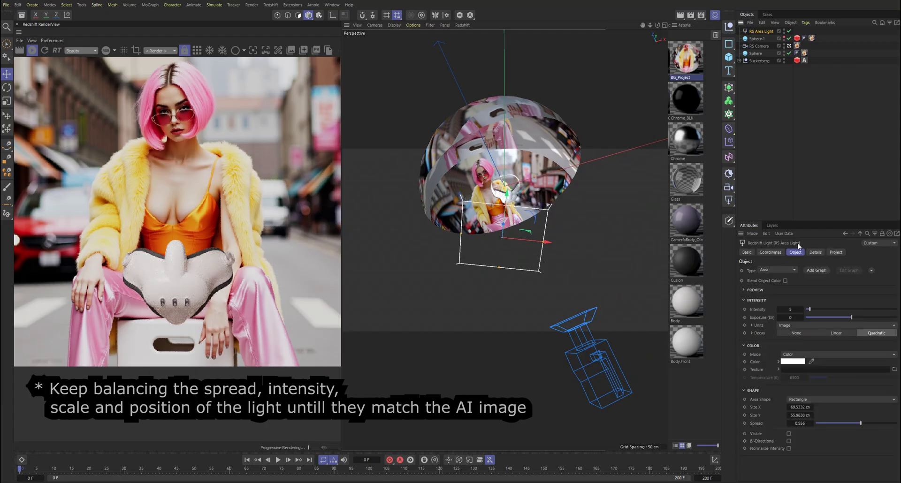
double_click(792, 310)
text(4)
key(Return)
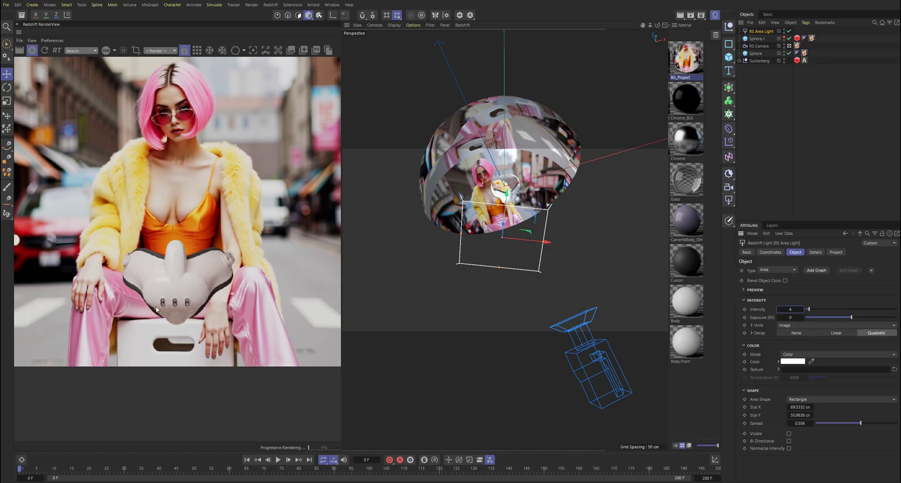
scroll(197, 297, up, 4)
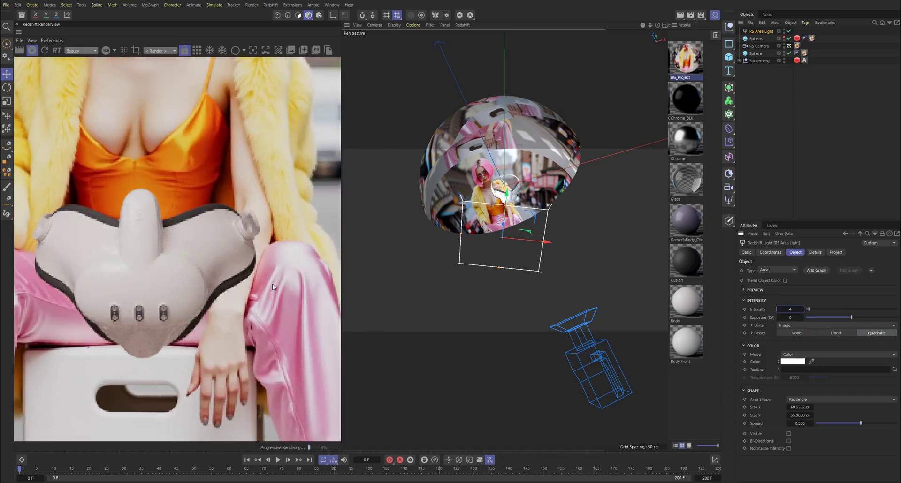
Open the BG_Project material in the Node Editor and adjust its Incandescent node.
double_click(699, 53)
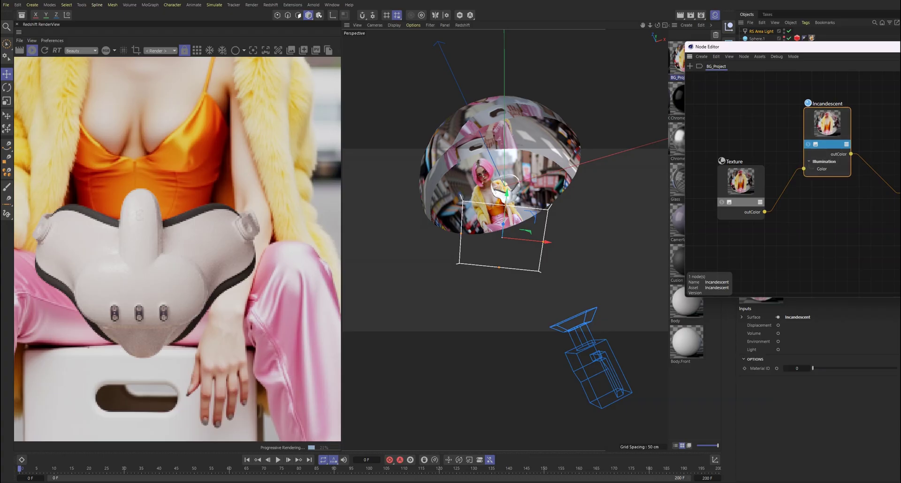
key(Return)
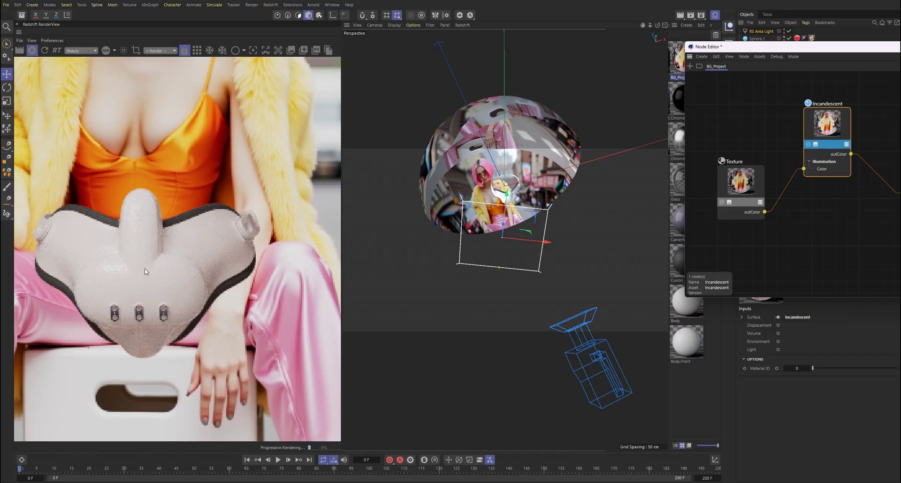
scroll(144, 271, down, 2)
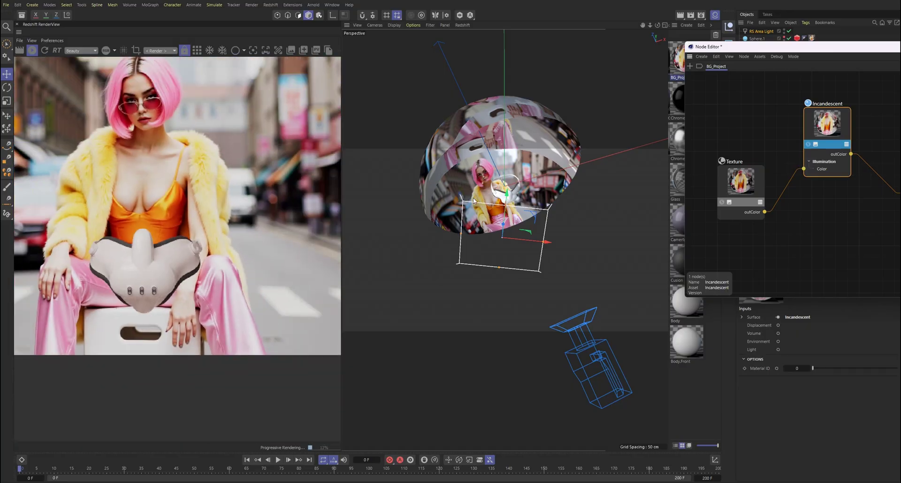
Switch to the RS Camera view, adjust the camera's angle on the headset and refresh the render.
middle_click(469, 208)
middle_click(429, 136)
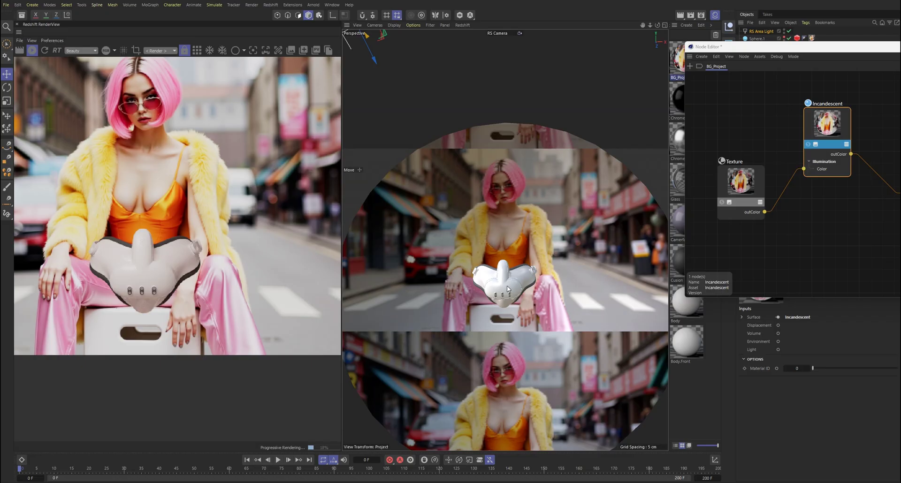
scroll(510, 286, down, 1)
scroll(508, 287, down, 2)
scroll(508, 289, up, 1)
mouse_move(508, 291)
alt+mouse_down()
mouse_move(510, 299)
mouse_move(508, 289)
alt+mouse_up()
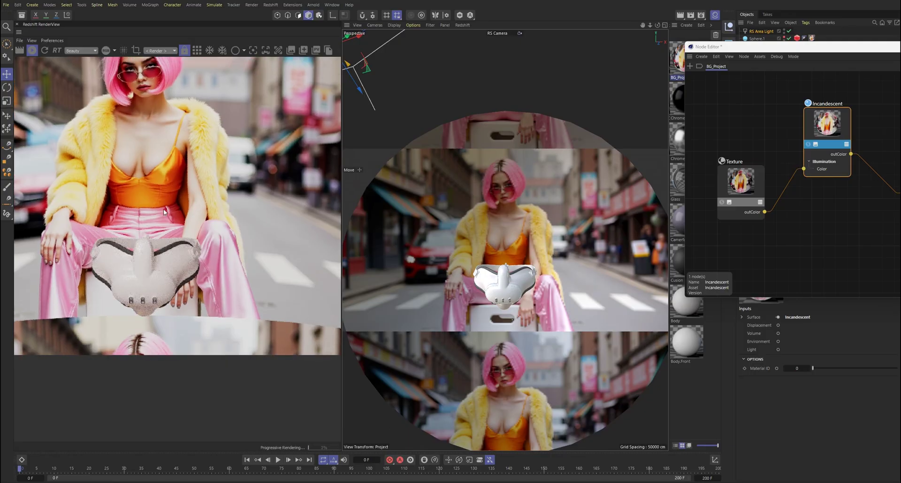
click(45, 50)
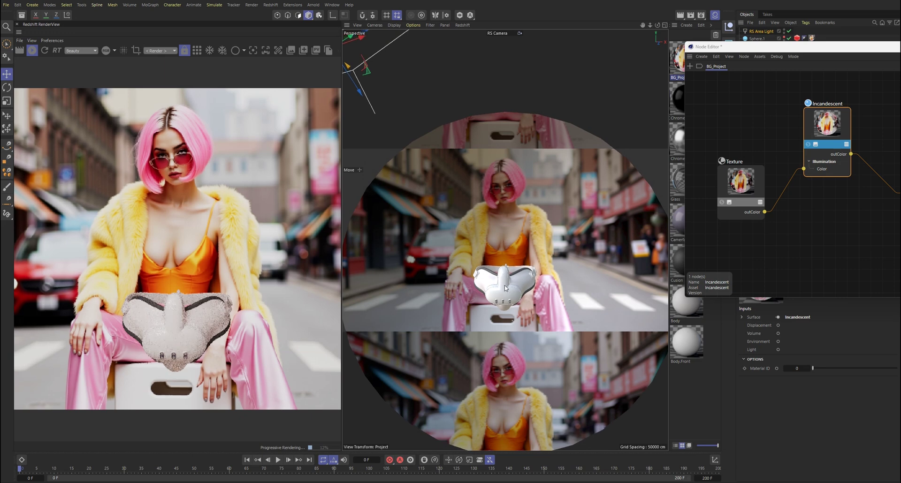
Return to the free perspective view around the headset and close the Node Editor.
middle_click(541, 267)
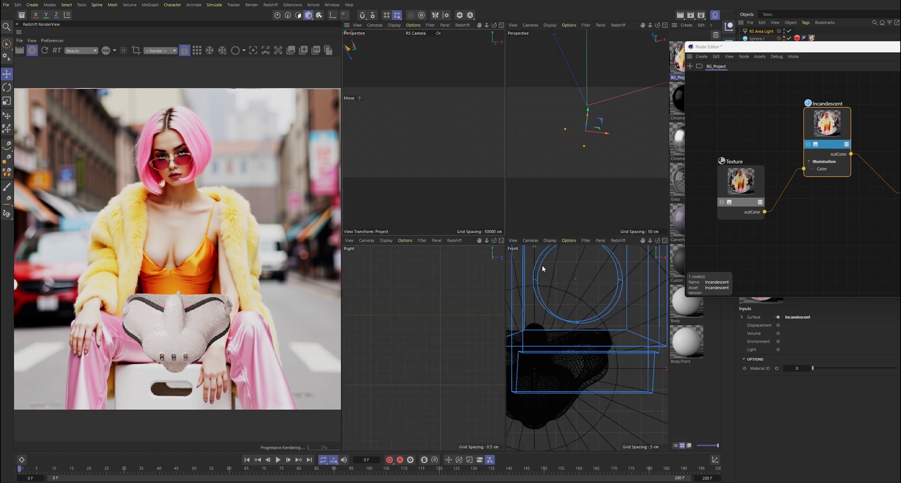
middle_click(606, 140)
alt+drag(517, 170, 581, 167)
scroll(581, 167, up, 5)
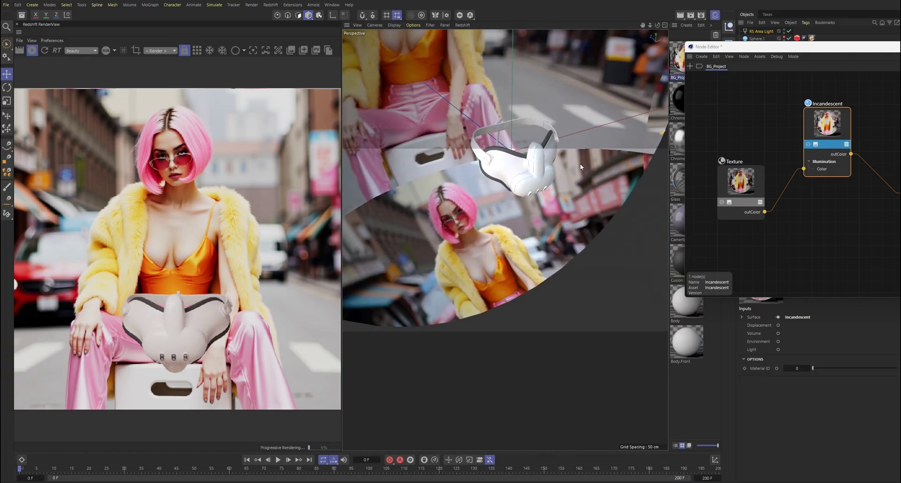
alt+middle_drag(516, 205, 507, 257)
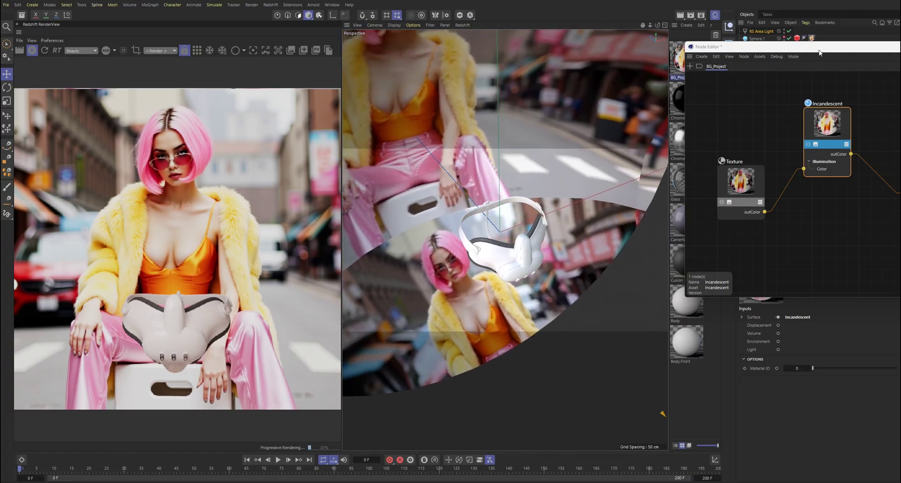
click(899, 47)
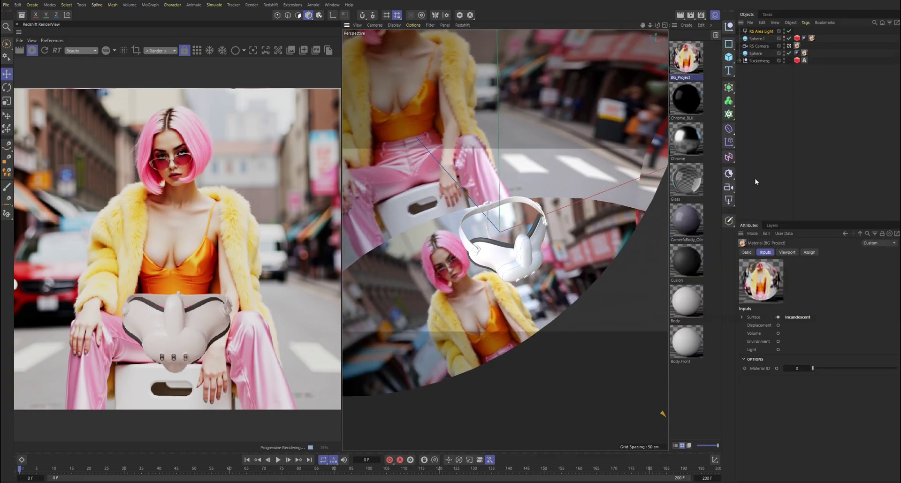
Add a sphere primitive and scale it down to fit inside the headset as a blocking object.
click(728, 57)
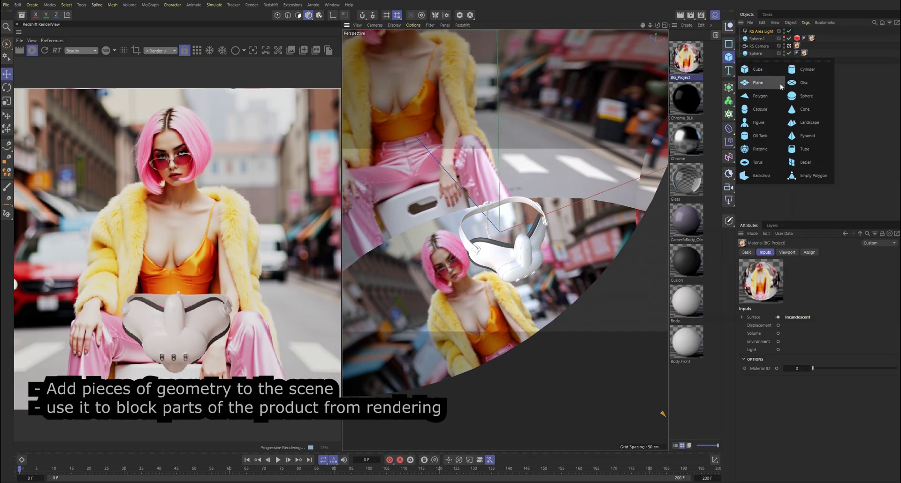
click(803, 97)
key(t)
drag(518, 139, 635, 236)
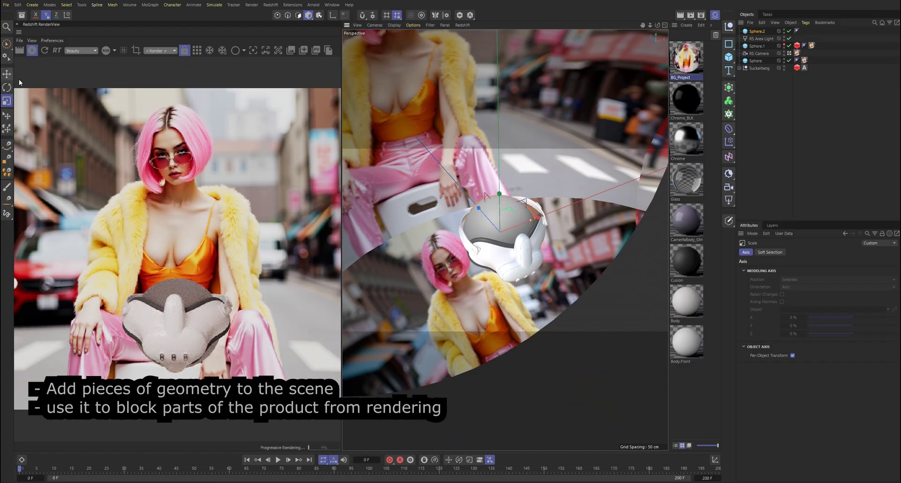
Make the blocking sphere editable and stretch it vertically and to about 116% along its X axis to fill the headset.
key(c)
drag(499, 193, 495, 185)
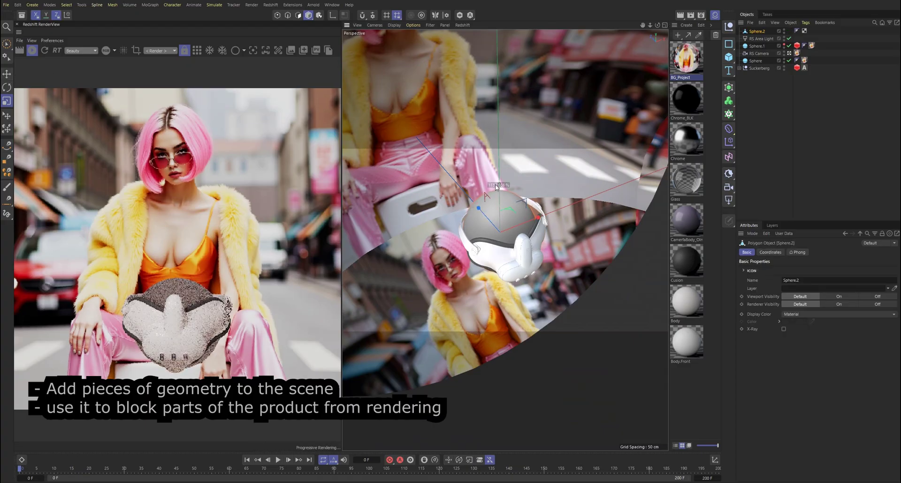
drag(536, 218, 492, 287)
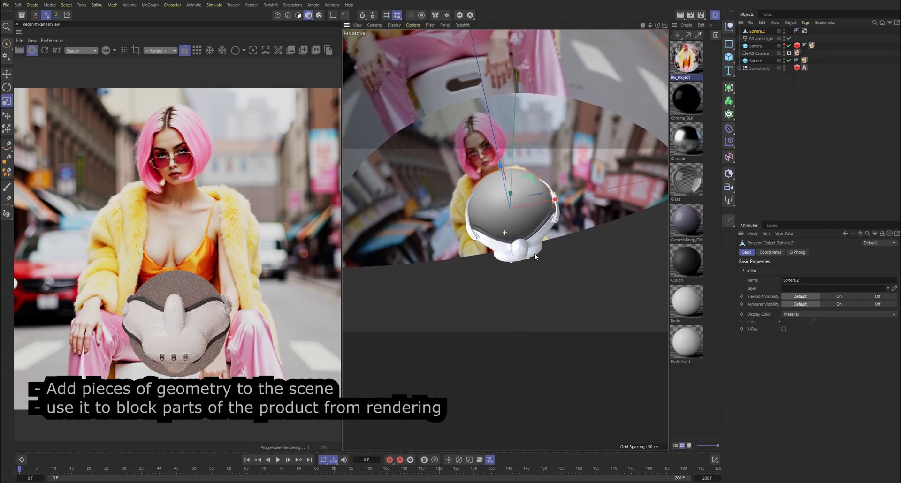
drag(554, 203, 562, 204)
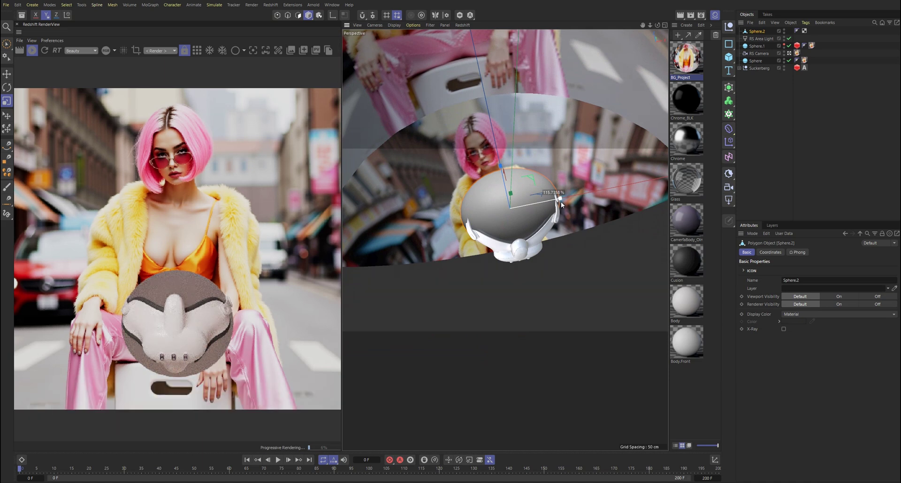
Inspect the blocking sphere from the side and move it back along its Z axis, away from the headset's front.
drag(561, 201, 621, 138)
key(o)
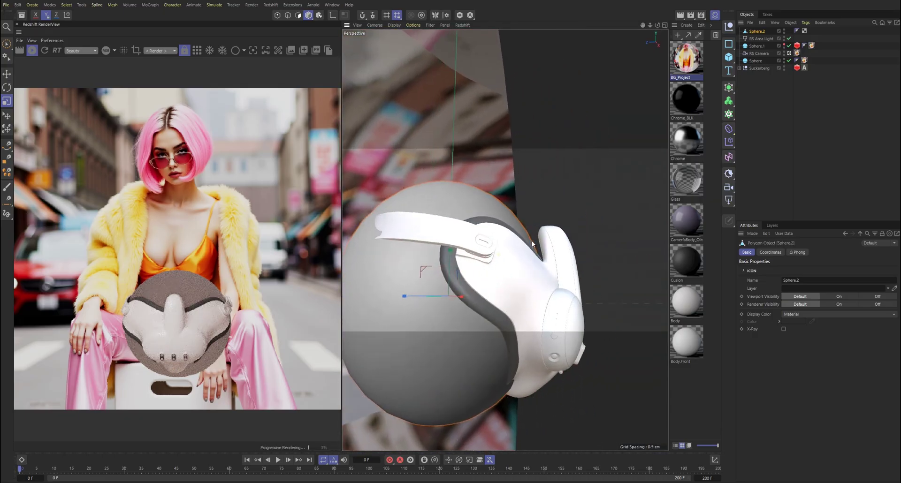
key(e)
drag(405, 296, 393, 297)
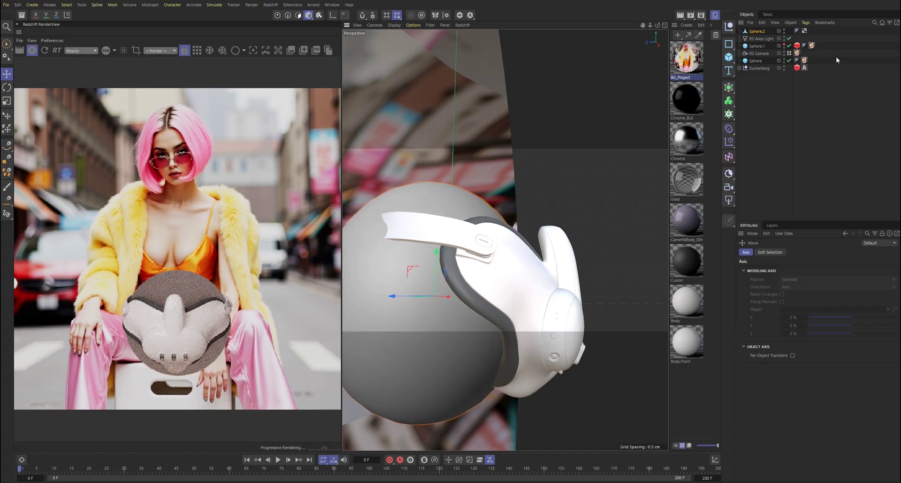
Apply the BG_Project material to Sphere.2 and set its projection to Camera Mapping.
click(812, 46)
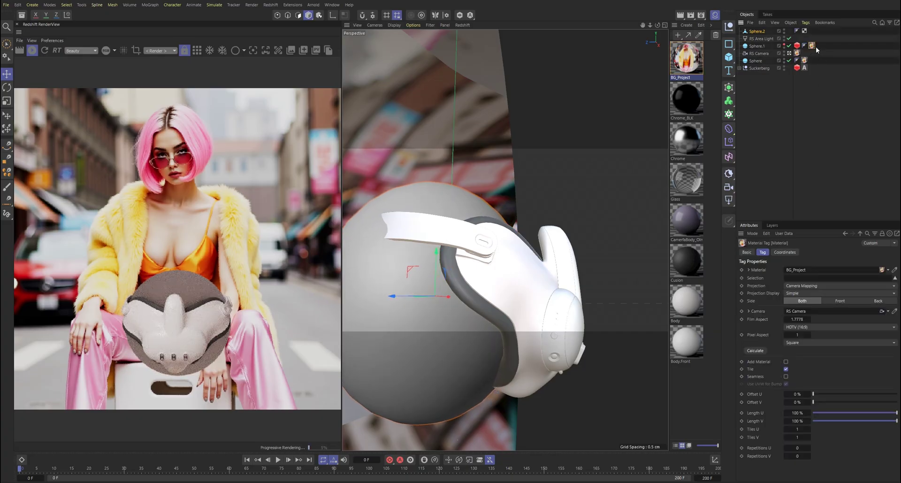
drag(684, 61, 761, 31)
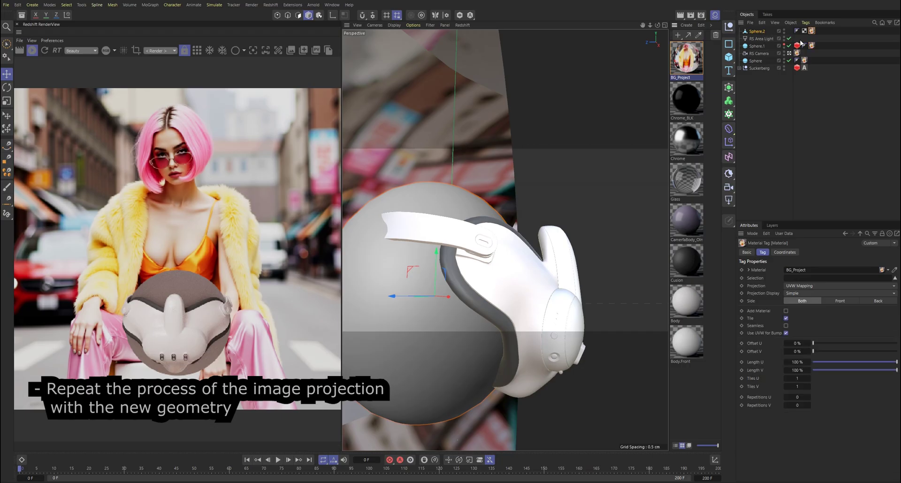
click(807, 285)
click(824, 359)
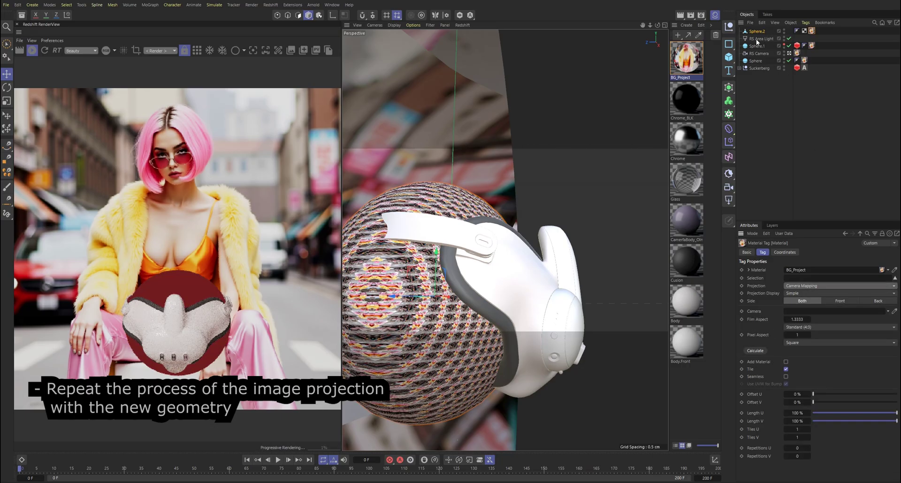
Assign RS Camera as the projection camera of Sphere.2's material tag and set the film aspect to 1.77777.
drag(759, 53, 808, 312)
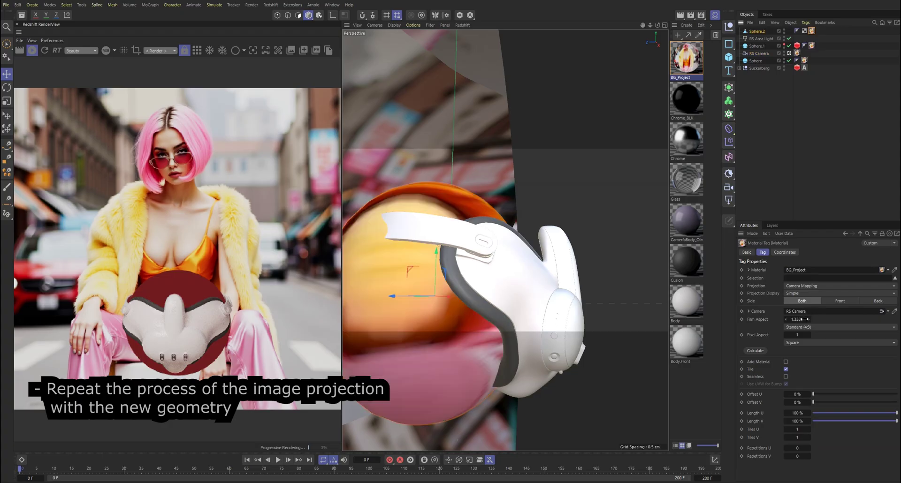
click(806, 319)
text(1.77777)
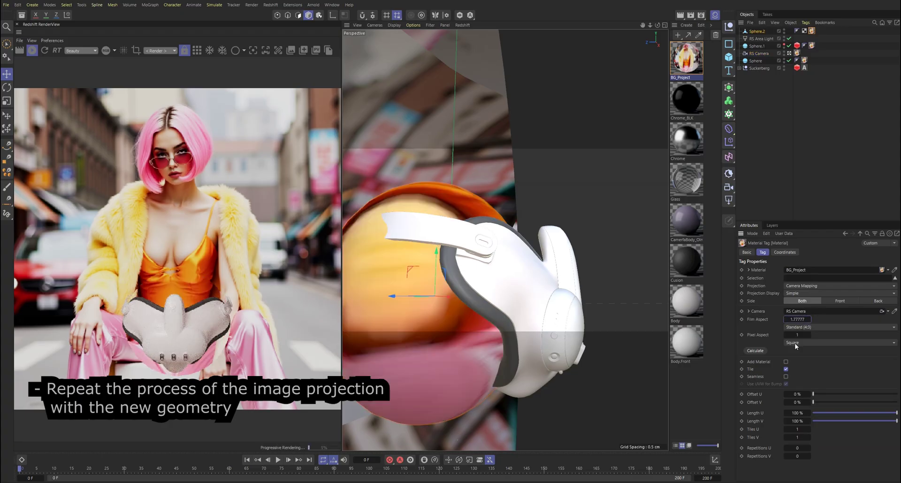
key(Return)
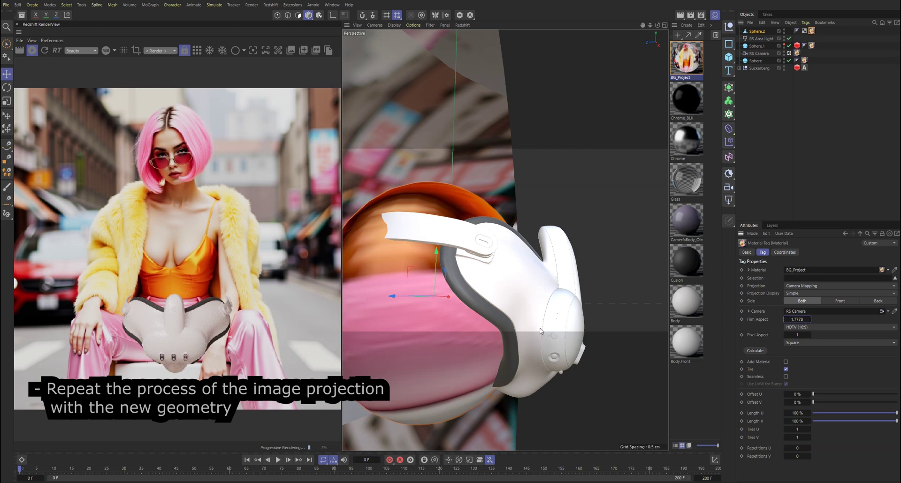
Switch to the RS Camera view, fine-tune the camera's distance and framing of the headset and refresh the render.
middle_click(432, 158)
middle_click(432, 156)
alt+right_drag(516, 292, 511, 291)
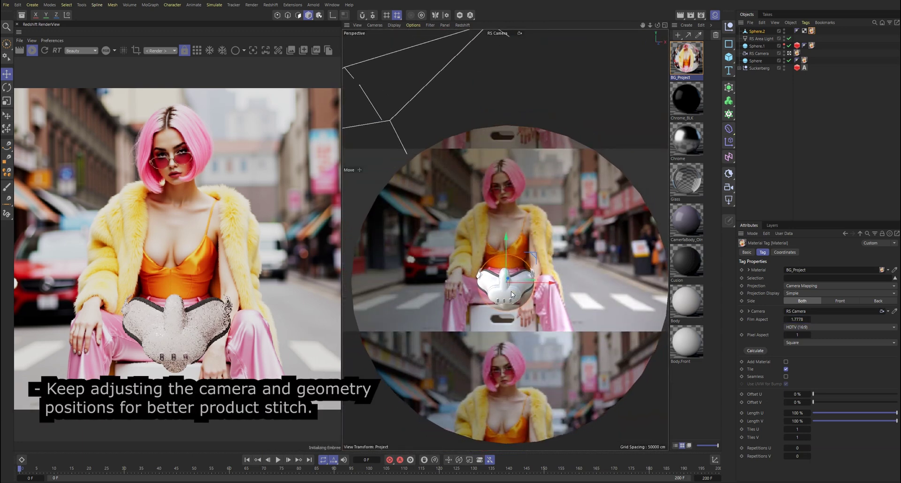
drag(514, 291, 513, 290)
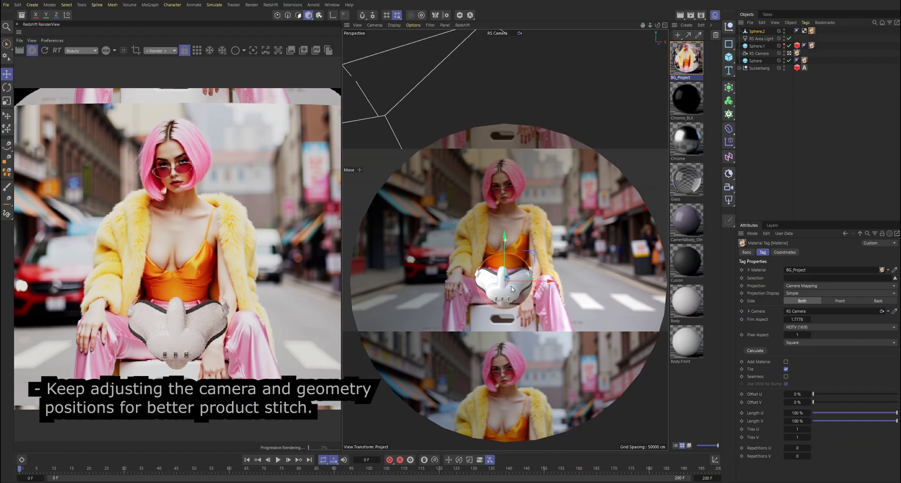
click(45, 51)
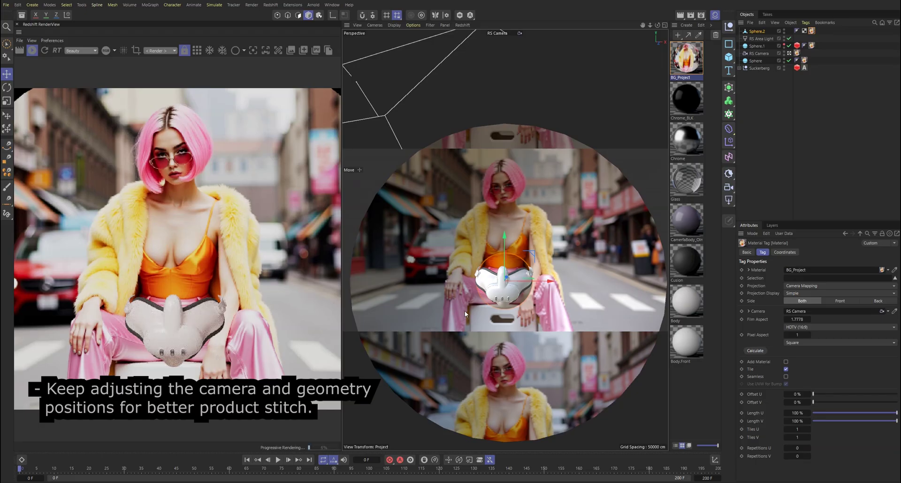
scroll(500, 284, down, 1)
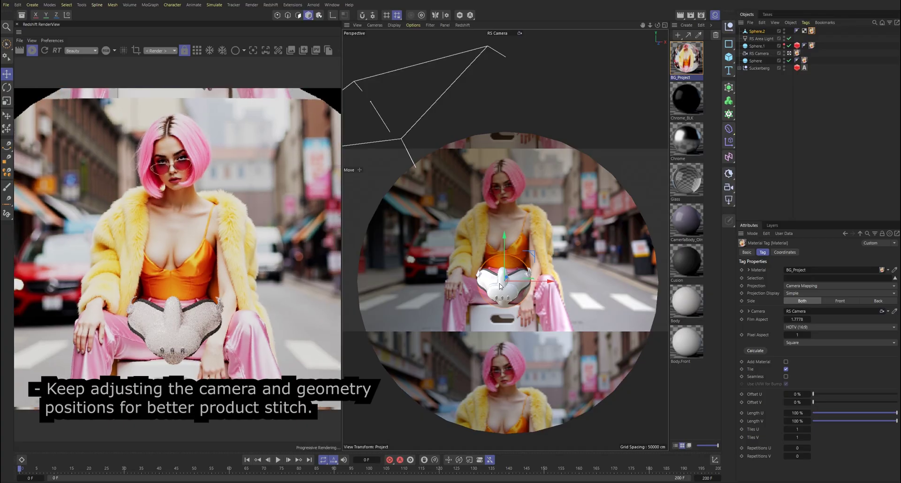
click(44, 50)
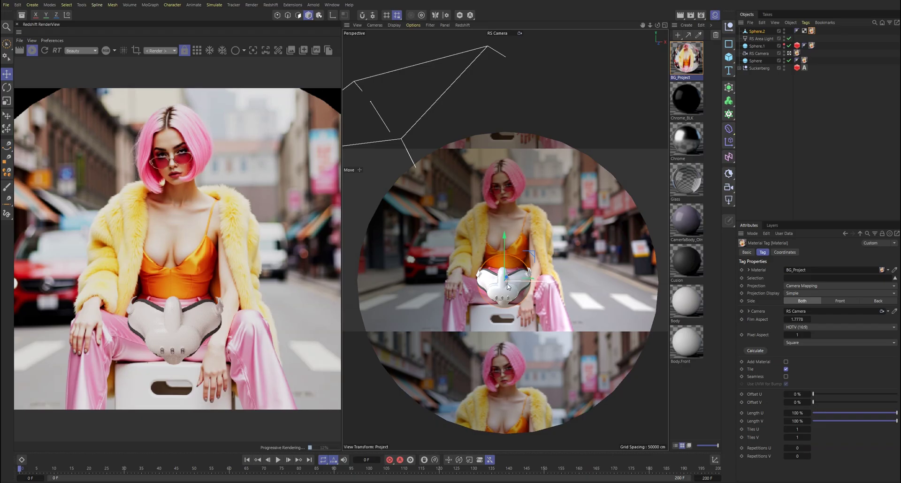
scroll(507, 290, down, 2)
drag(506, 289, 510, 292)
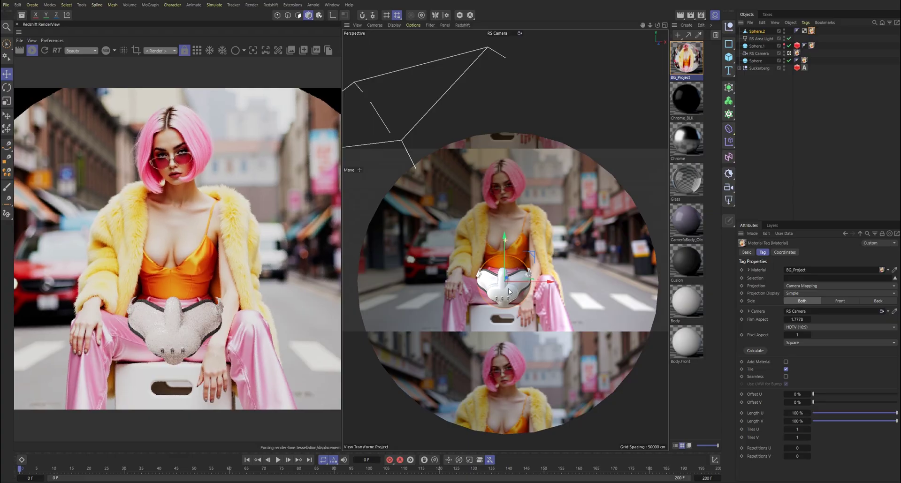
Expand the Suckerberg headset hierarchy and group the whole headset under a new null.
click(740, 69)
click(744, 76)
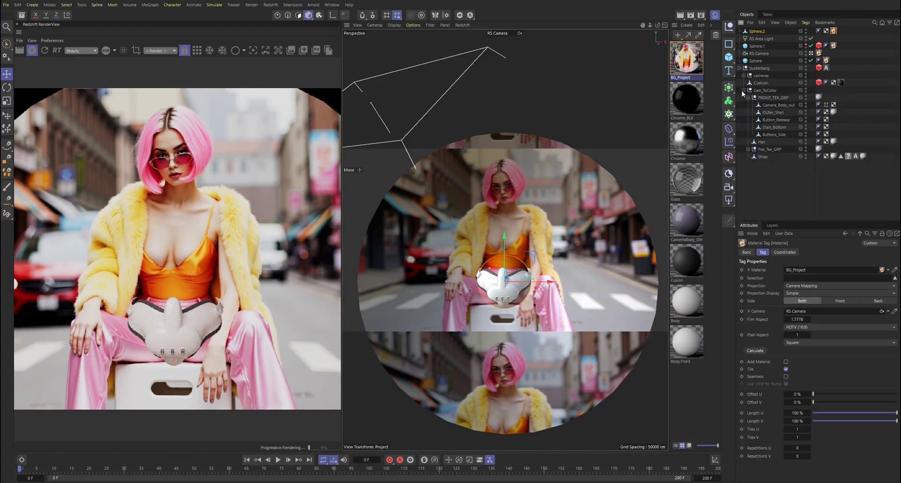
click(756, 68)
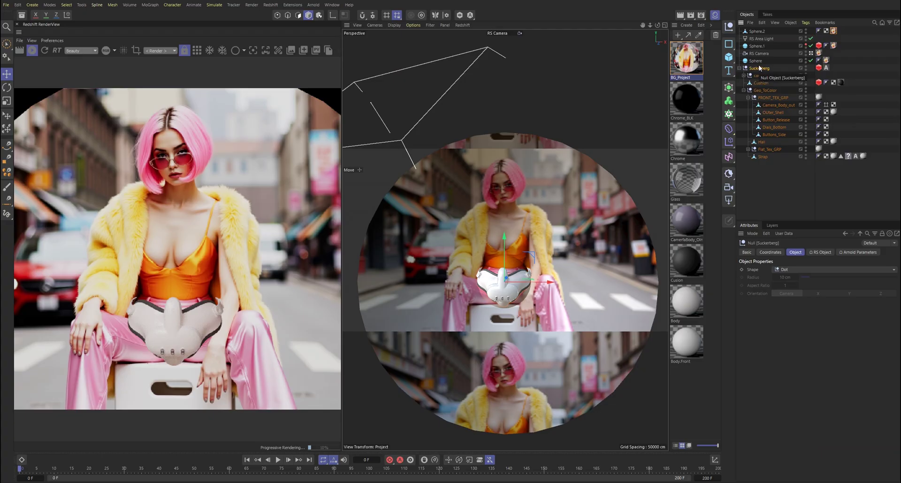
key(alt+g)
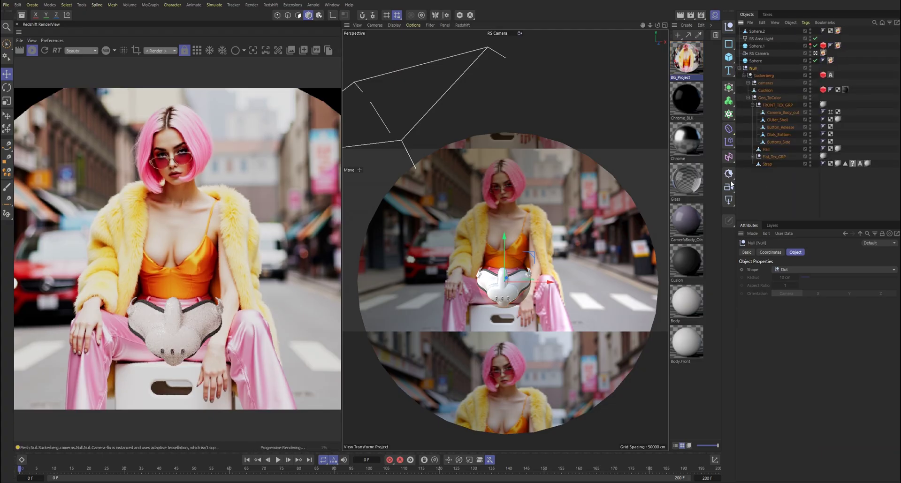
Add an FFD deformer and place it inside the null alongside the Suckerberg headset.
click(728, 129)
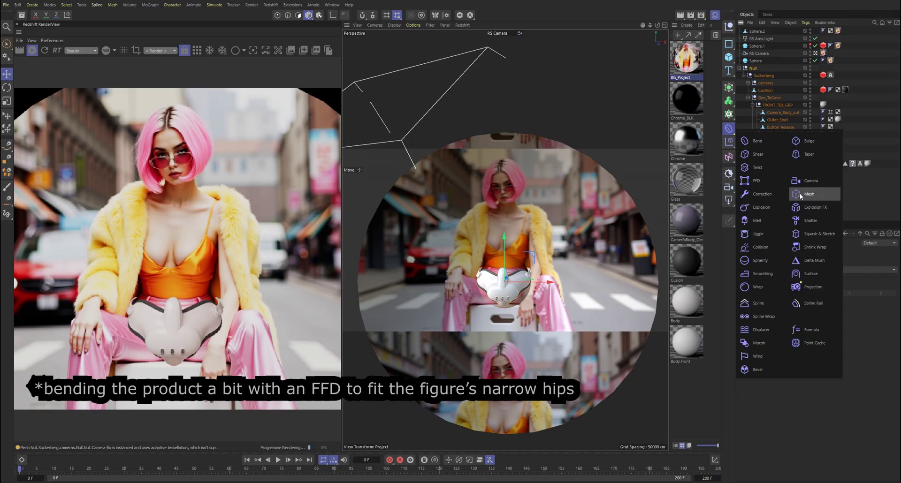
click(755, 181)
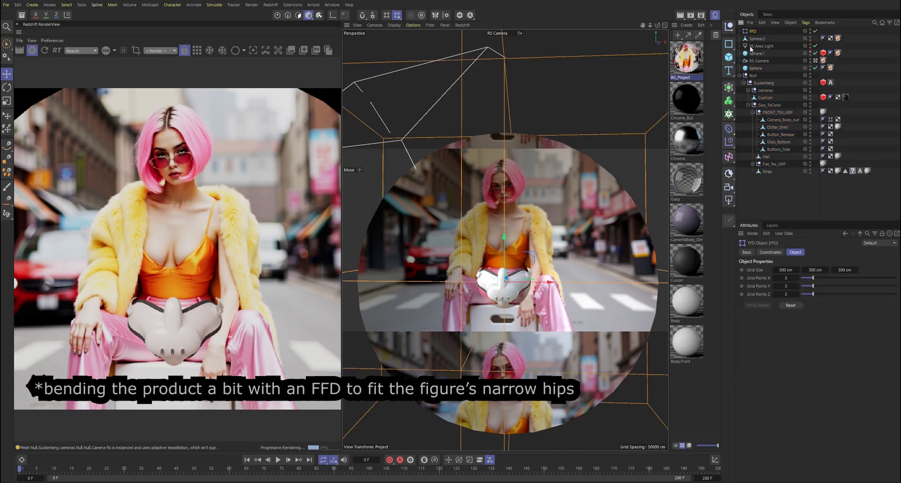
drag(752, 31, 754, 75)
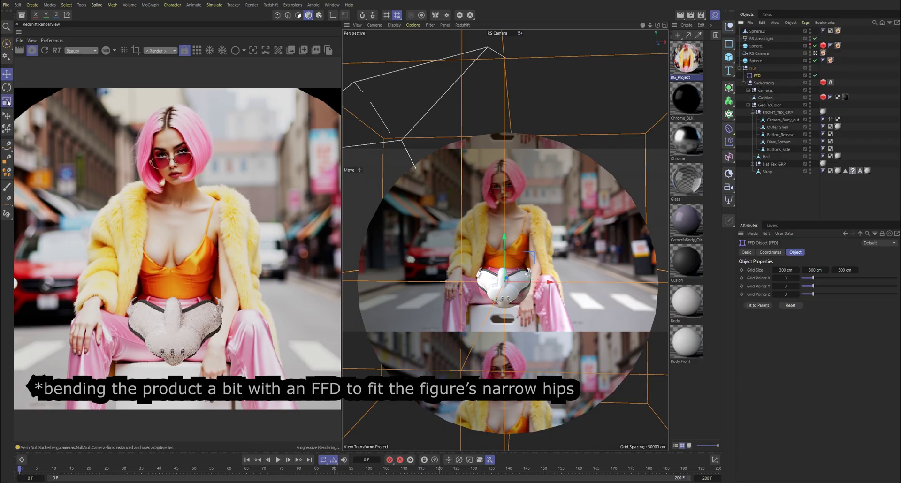
Try to shrink the FFD cage around the headset by scaling it.
key(t)
key(y)
drag(590, 175, 589, 201)
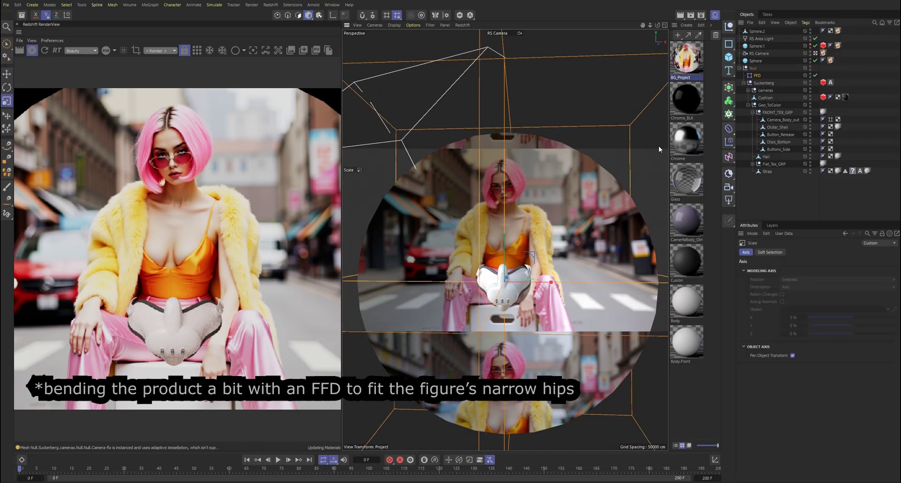
Set the FFD grid size to 50 cm on all three axes and refresh the render.
click(758, 78)
double_click(793, 271)
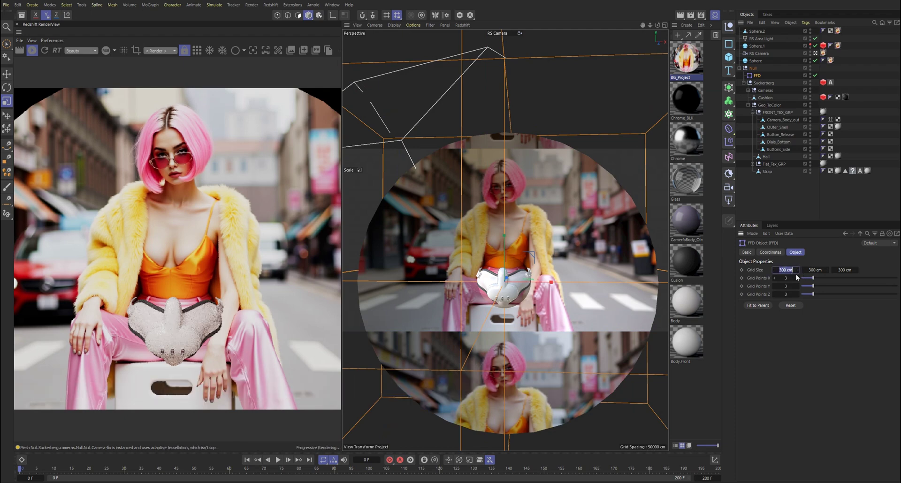
text(50)
double_click(815, 270)
text(50)
double_click(848, 270)
text(50)
key(Return)
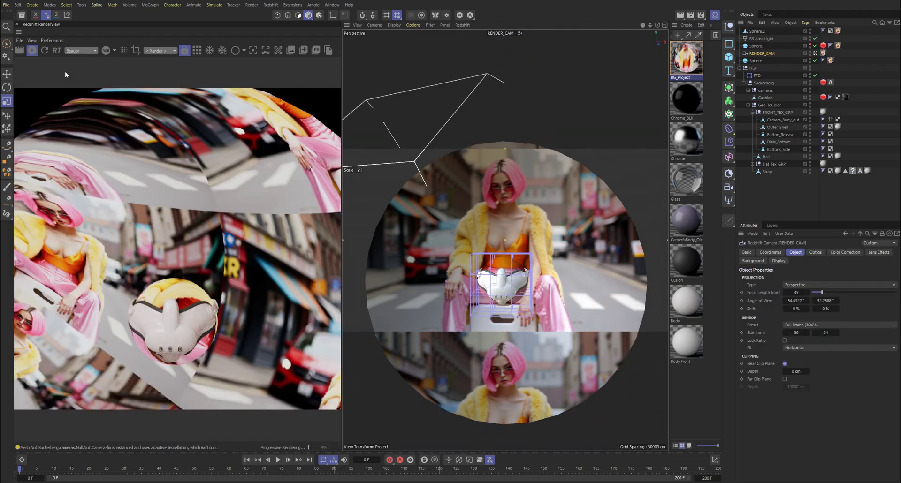
click(45, 50)
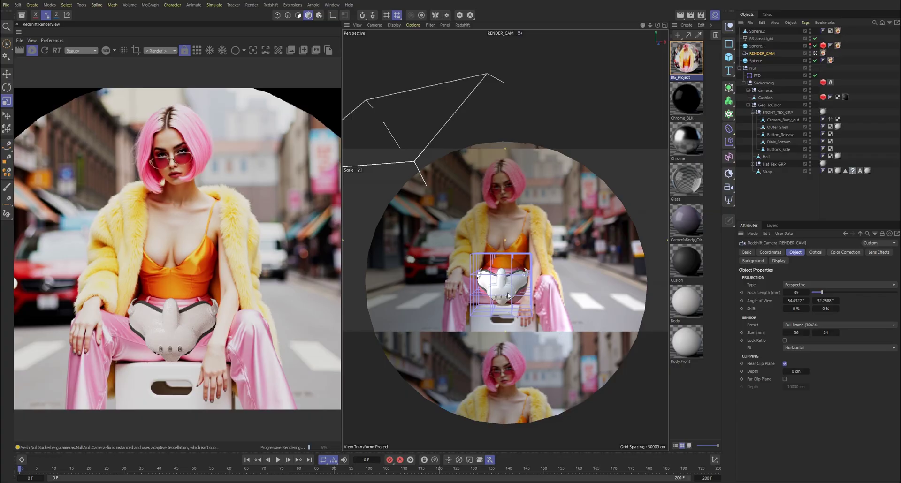
In the free perspective view, switch the FFD to point mode and select a group of its cage points with Rectangle Selection.
middle_click(503, 288)
middle_click(553, 203)
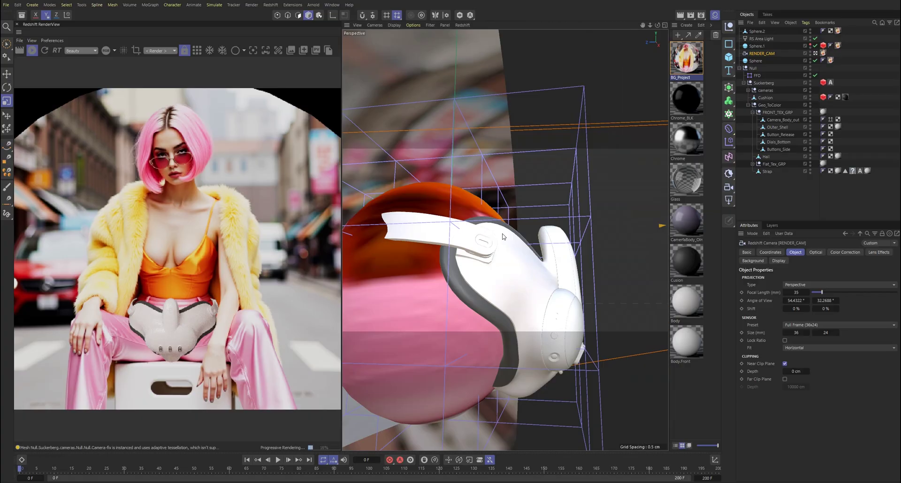
scroll(552, 202, down, 5)
alt+drag(552, 202, 458, 275)
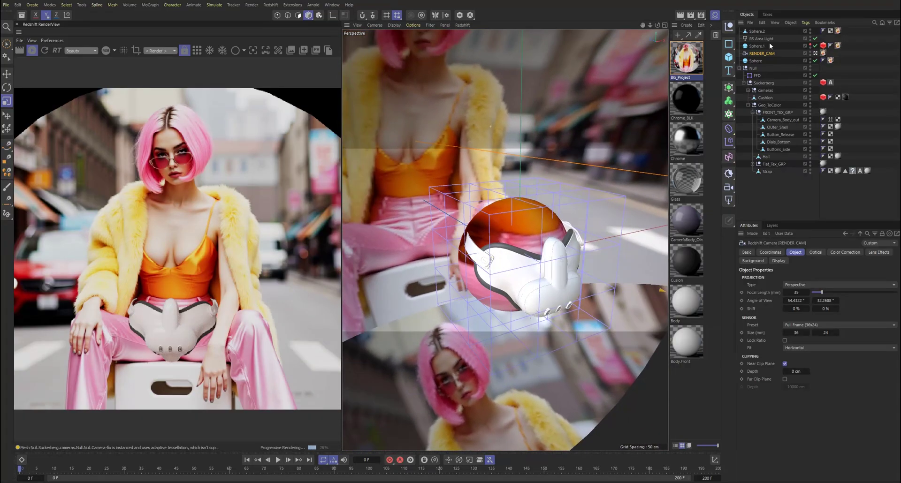
click(757, 75)
click(278, 16)
drag(7, 44, 48, 71)
alt+drag(620, 178, 550, 143)
alt+drag(391, 271, 451, 334)
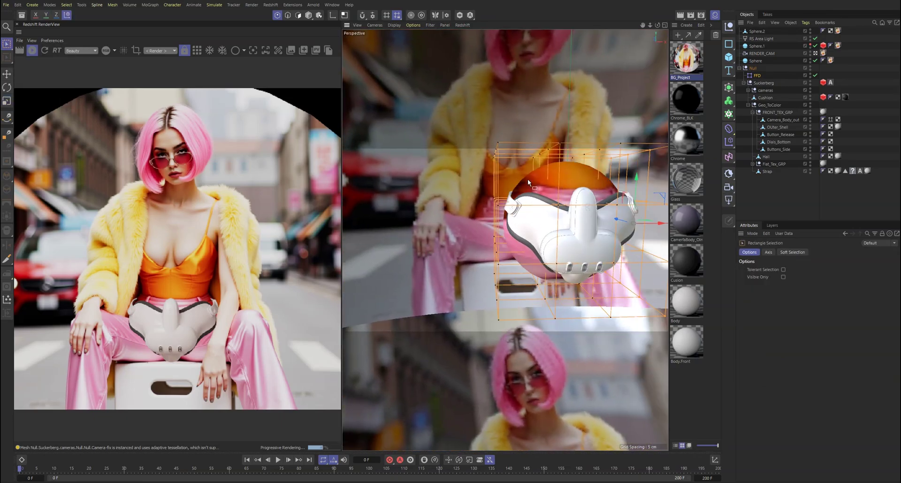
Scale the selected FFD points along the X axis and adjust the distance of RENDER_CAM to the headset.
click(7, 101)
alt+drag(577, 193, 547, 228)
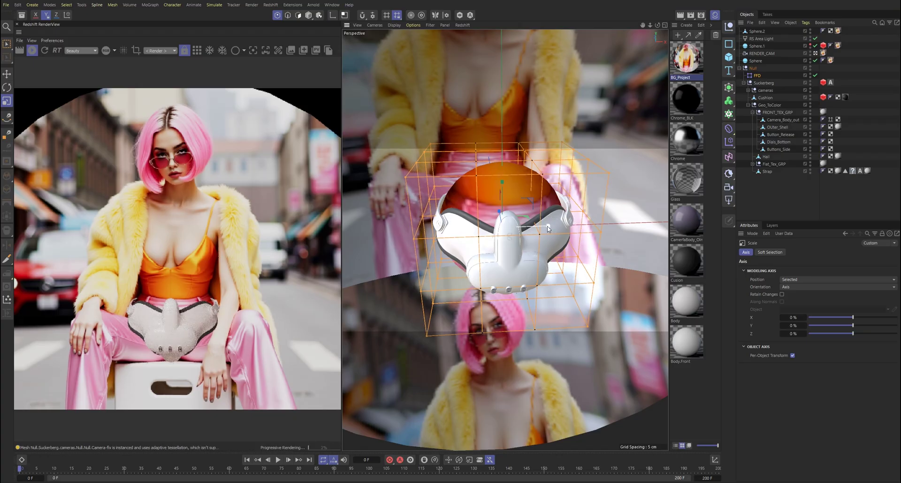
middle_click(511, 253)
middle_click(507, 305)
scroll(507, 301, up, 2)
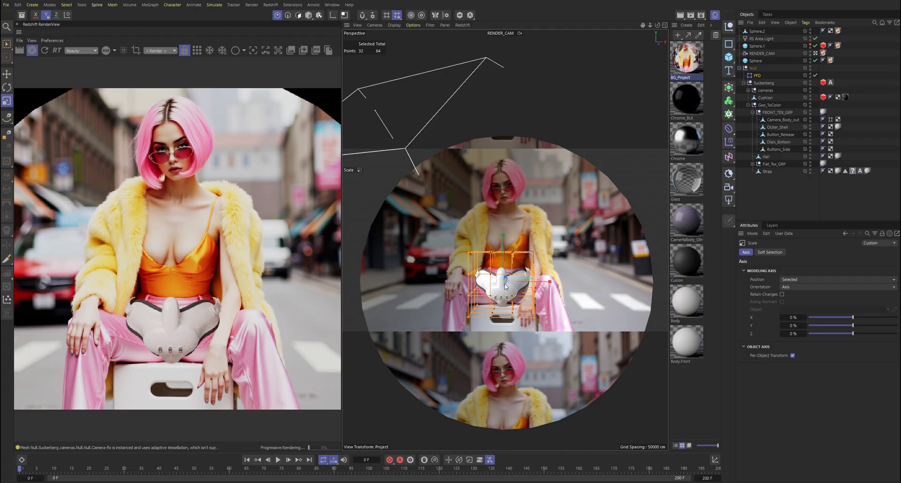
scroll(505, 289, up, 2)
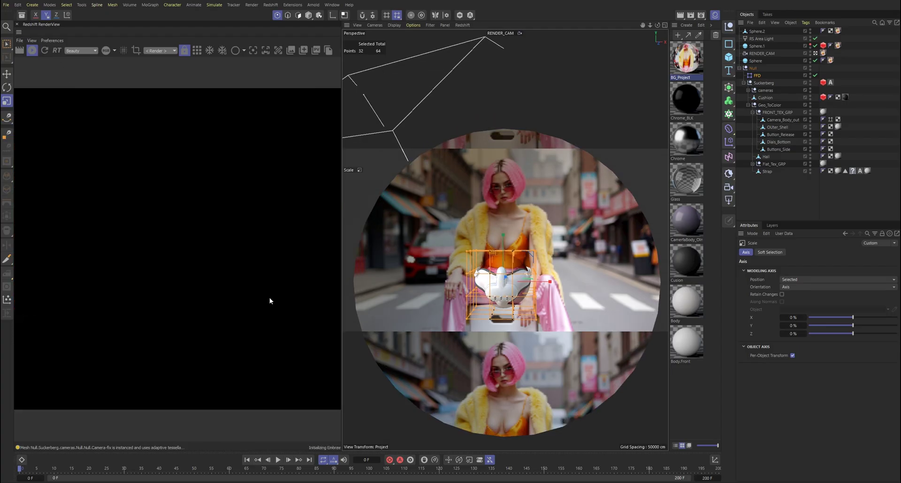
Select the blocking sphere in model mode and adjust its width behind the headset in the perspective view.
click(815, 53)
click(309, 15)
click(516, 196)
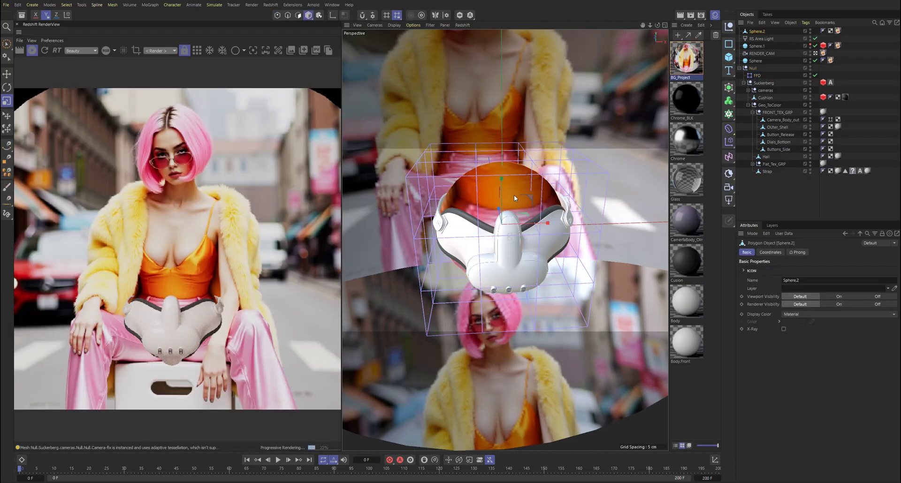
scroll(514, 201, up, 4)
alt+drag(497, 241, 479, 237)
drag(545, 222, 483, 206)
Select the FFD in point mode and pick its cage points on both sides of the headset with Rectangle Selection.
click(759, 76)
click(278, 15)
scroll(507, 225, down, 4)
key(0)
drag(574, 89, 633, 368)
alt+drag(553, 263, 582, 256)
shift+drag(469, 111, 413, 375)
Scale the selected FFD cage points to refine the bend of the headset's sides, and return to the RENDER_CAM view.
middle_click(595, 149)
middle_click(596, 149)
key(t)
alt+drag(437, 214, 570, 221)
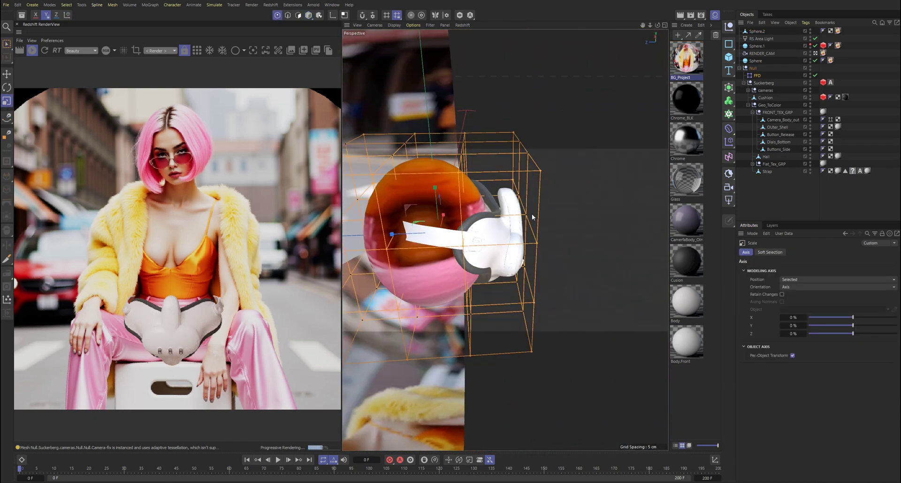
scroll(569, 221, down, 4)
key(space)
key(t)
alt+drag(392, 214, 477, 158)
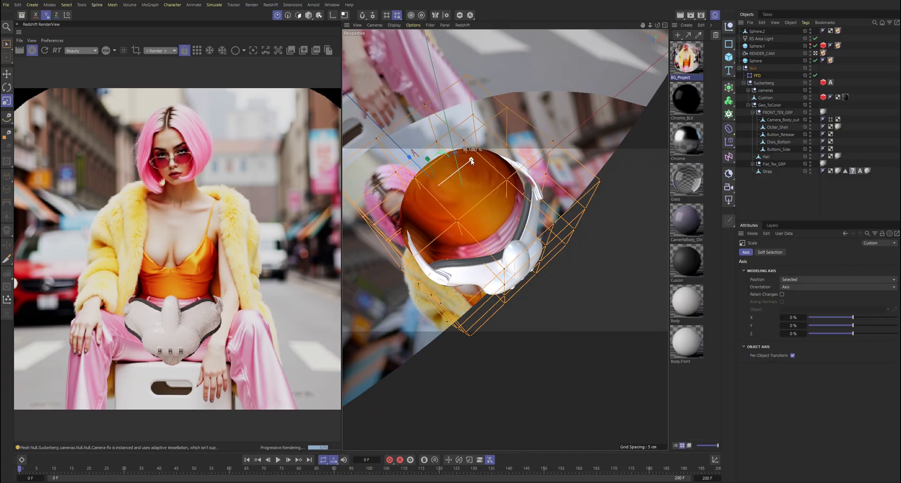
middle_click(540, 153)
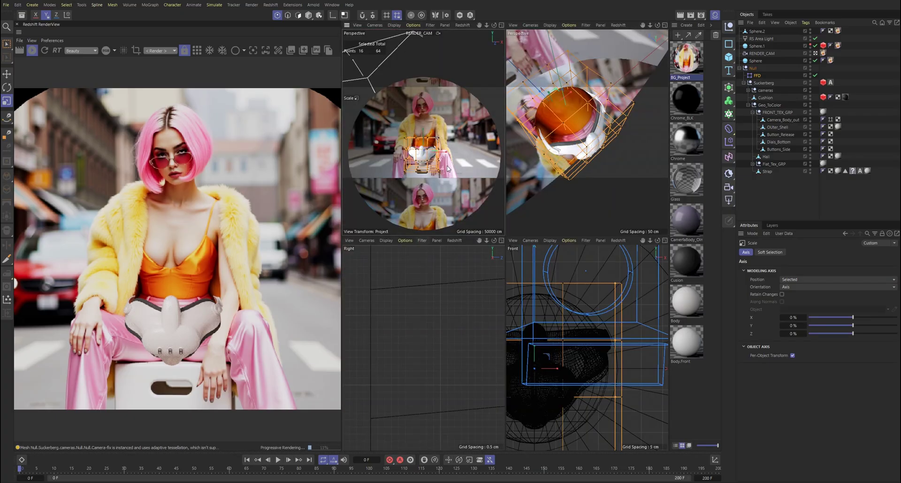
middle_click(450, 150)
Select the RS Area Light, inspect the headset close up in the render and fine-tune the RENDER_CAM distance.
click(780, 200)
click(763, 39)
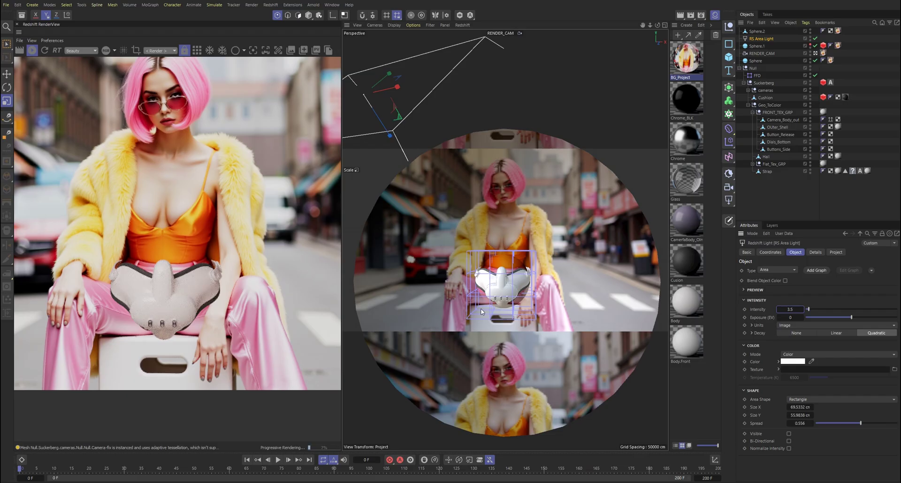
scroll(181, 310, down, 4)
scroll(180, 309, up, 5)
middle_click(453, 202)
middle_click(453, 202)
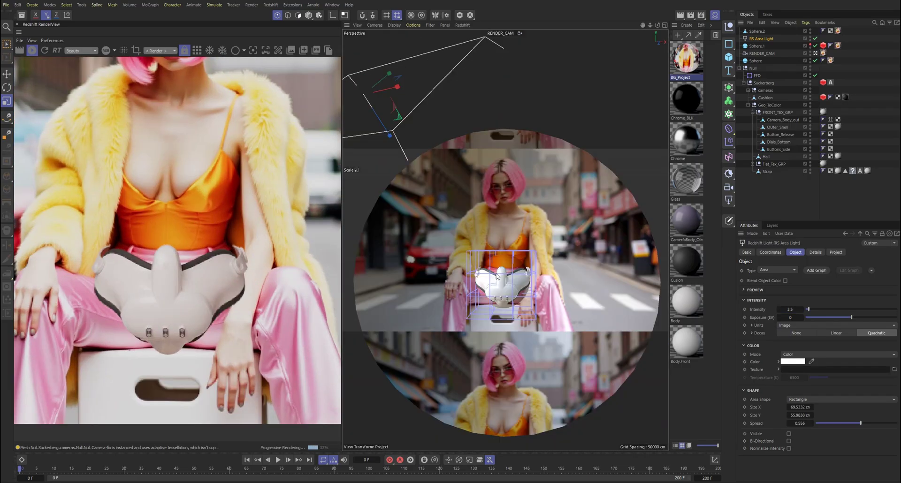
scroll(506, 281, up, 3)
scroll(506, 280, down, 1)
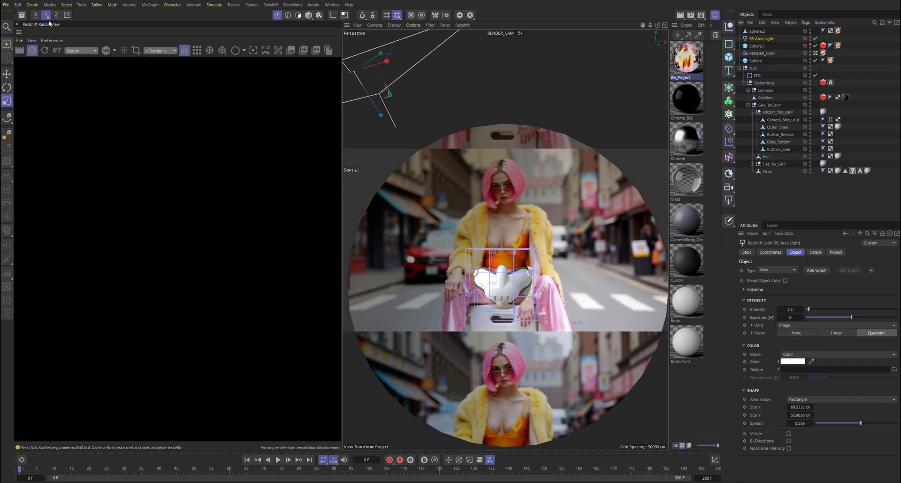
scroll(188, 382, down, 3)
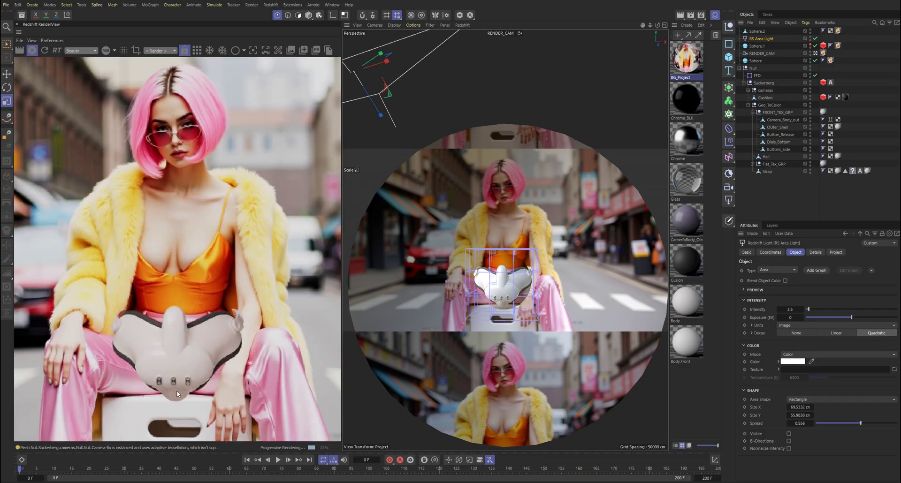
scroll(504, 295, down, 1)
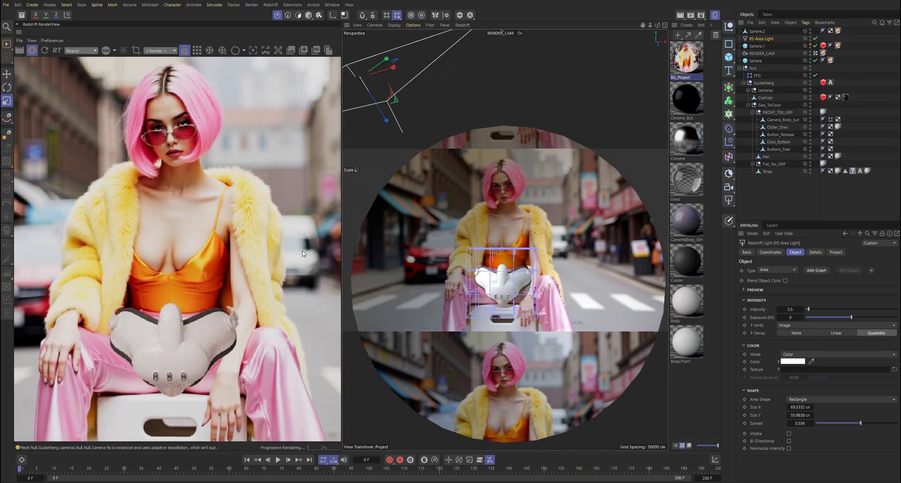
Create a new take named PRODUCT and mark it for rendering.
click(767, 15)
click(744, 32)
text(P)
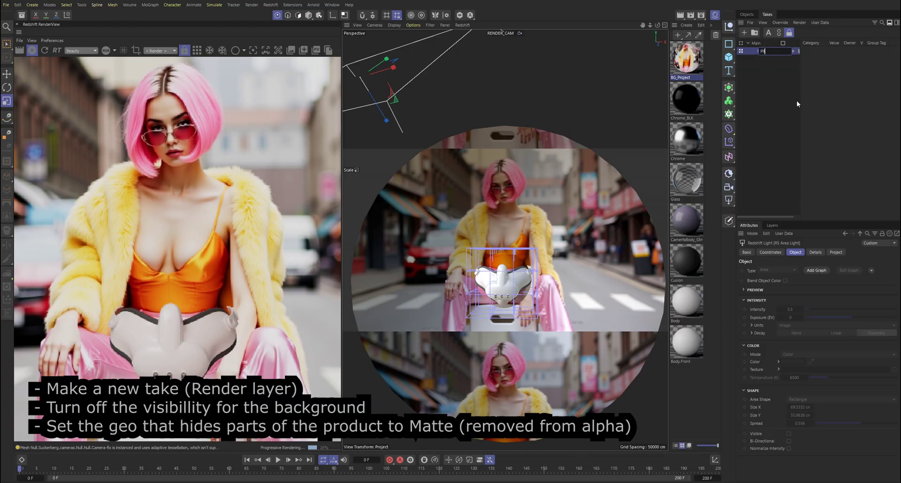
text(RODUCT)
key(Return)
click(783, 50)
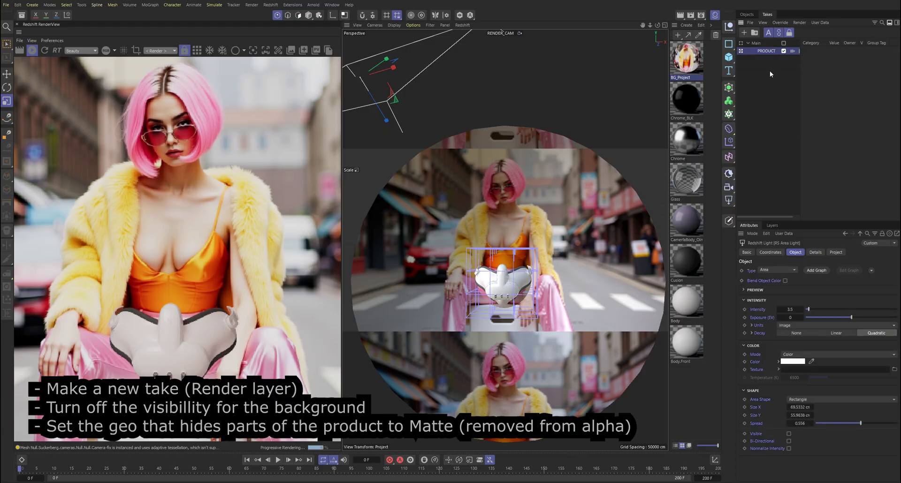
Lock RENDER_CAM's position, rotation and scale with a Protection tag and select the background sphere in the free perspective view.
click(747, 14)
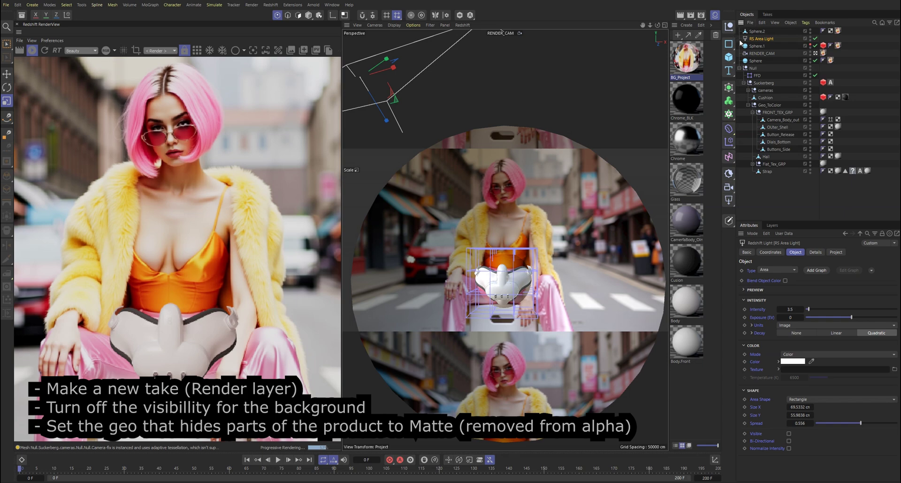
click(823, 54)
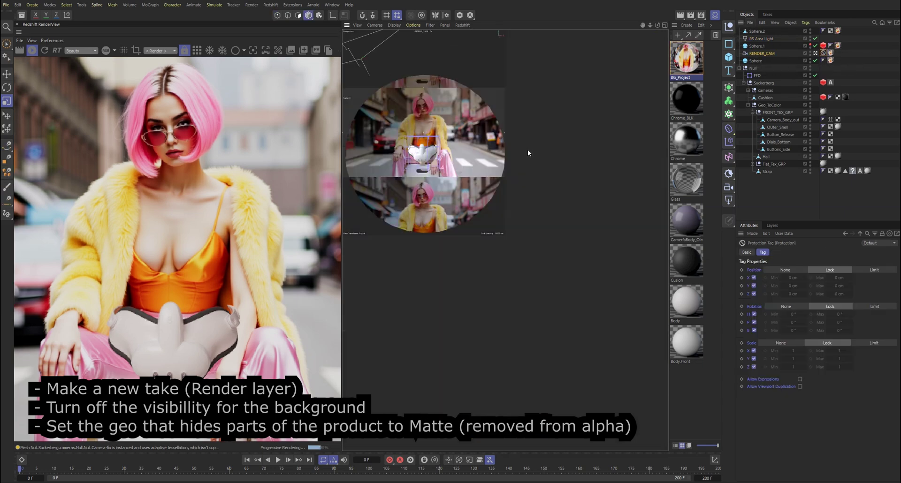
scroll(515, 205, down, 4)
mouse_move(515, 205)
alt+mouse_down()
mouse_move(545, 196)
mouse_move(509, 199)
alt+mouse_up()
click(474, 116)
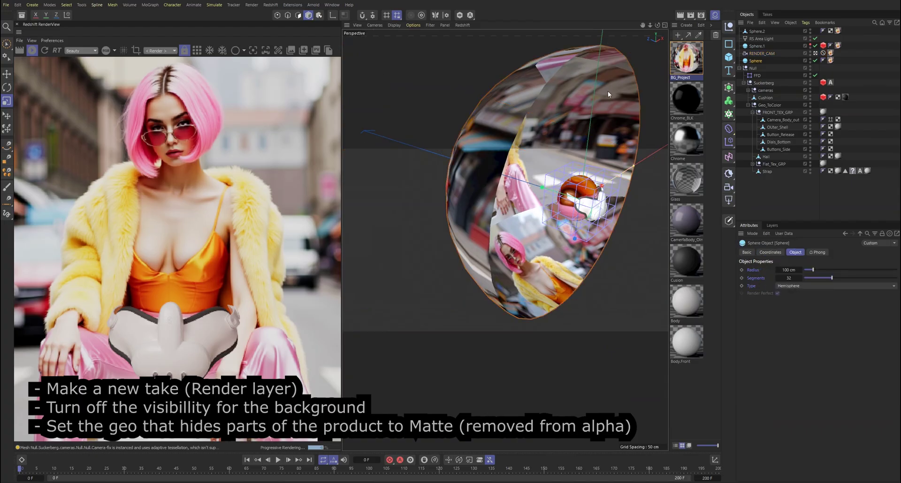
Add an RS Object tag to the background sphere, override its visibility and turn off Primary Ray Visible.
right_click(816, 61)
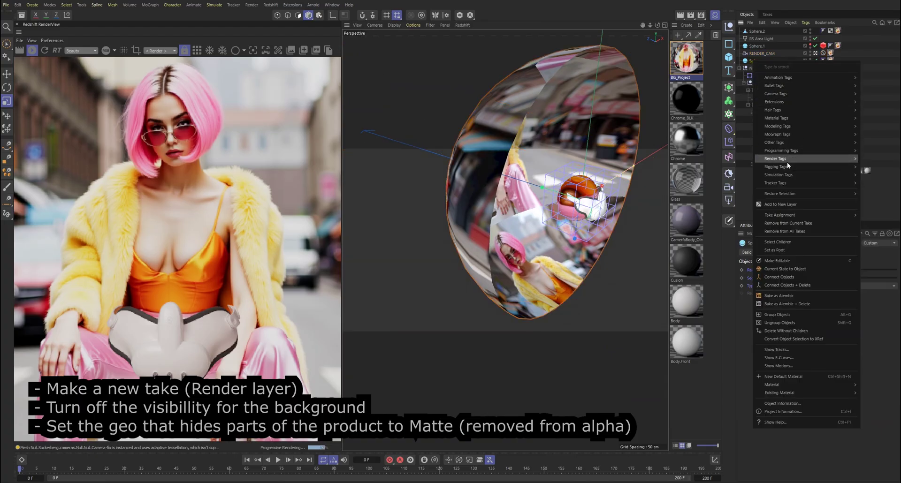
mouse_move(787, 162)
click(878, 188)
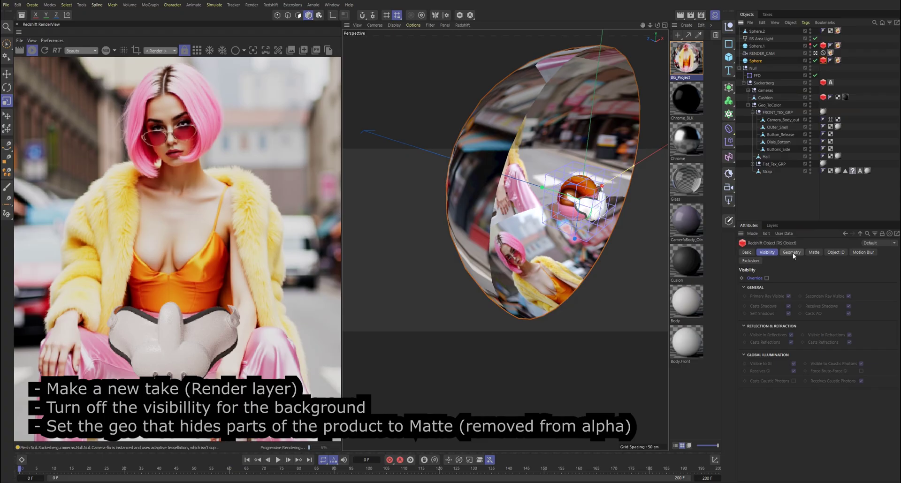
click(767, 278)
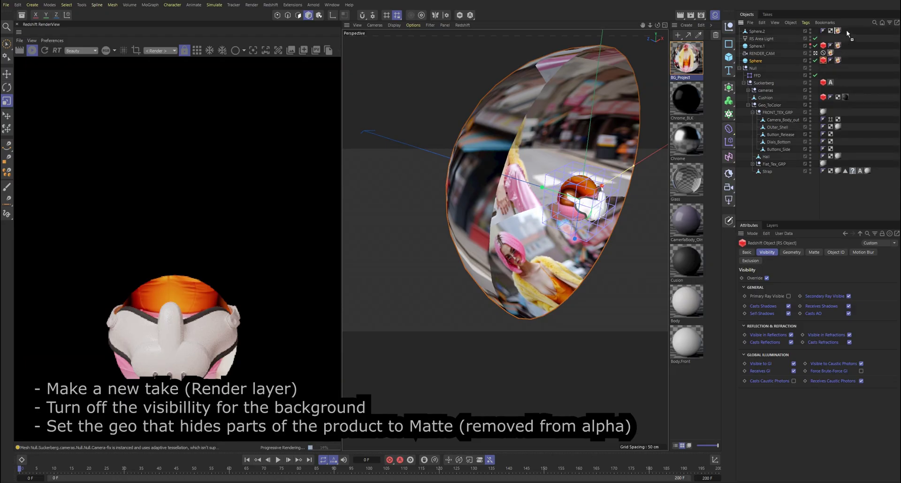
Add an RS Object render tag to the blocking sphere Sphere.2.
ctrl+drag(847, 31, 846, 31)
key(ctrl+z)
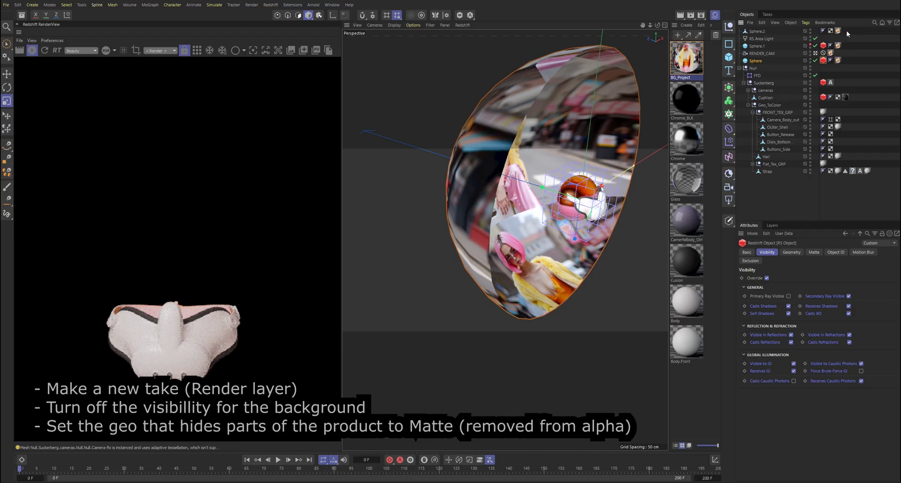
right_click(778, 39)
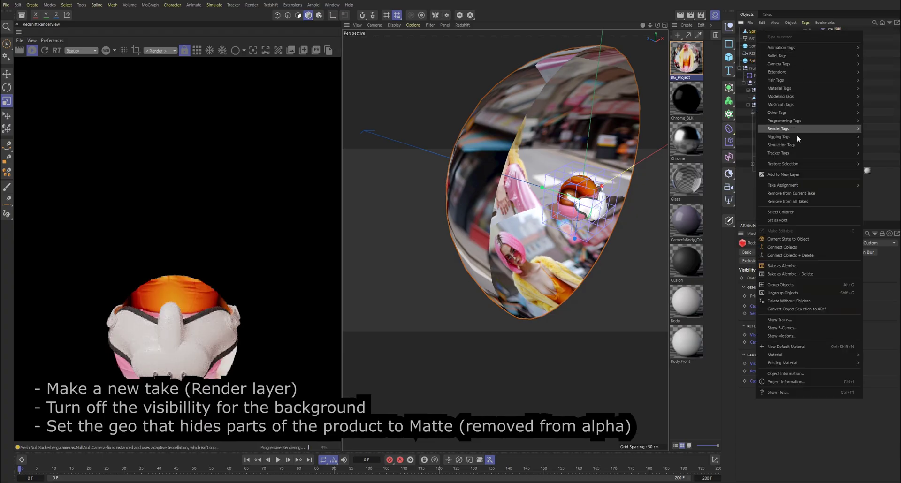
mouse_move(790, 138)
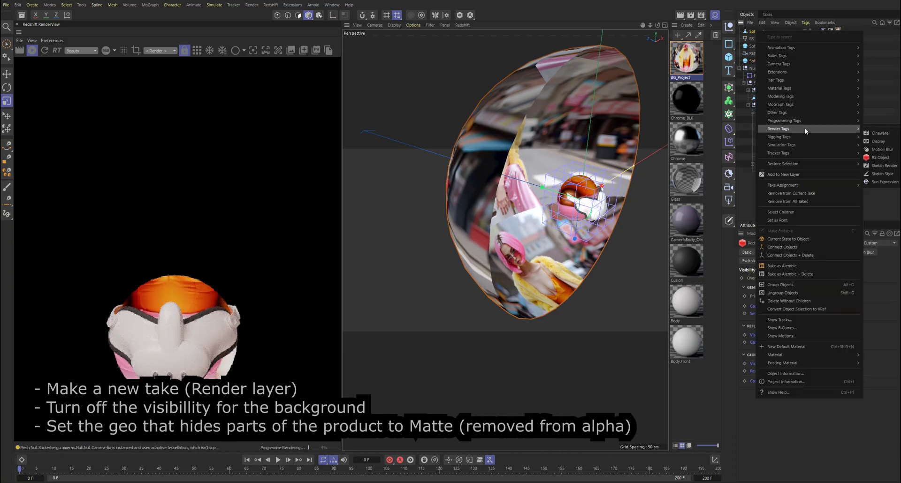
mouse_move(831, 132)
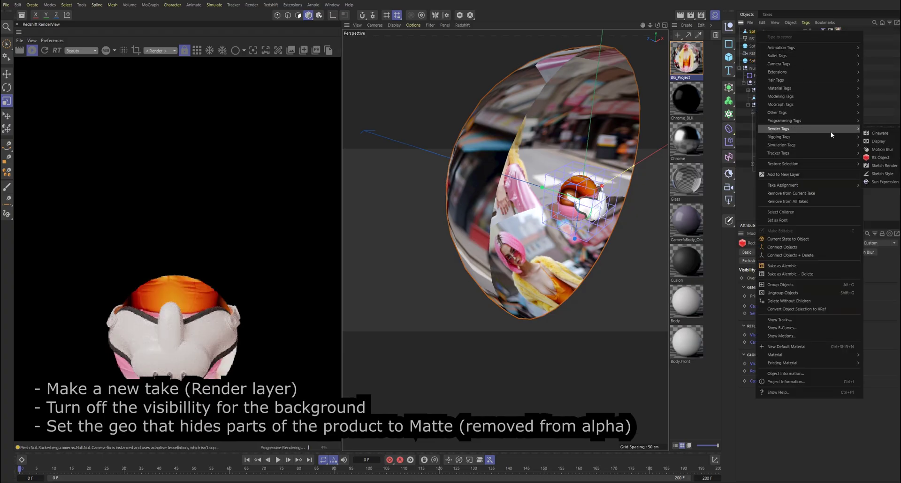
click(874, 159)
Override the matte settings in the Sphere.2 tag, enable Matte and set its Alpha to 0.
click(814, 253)
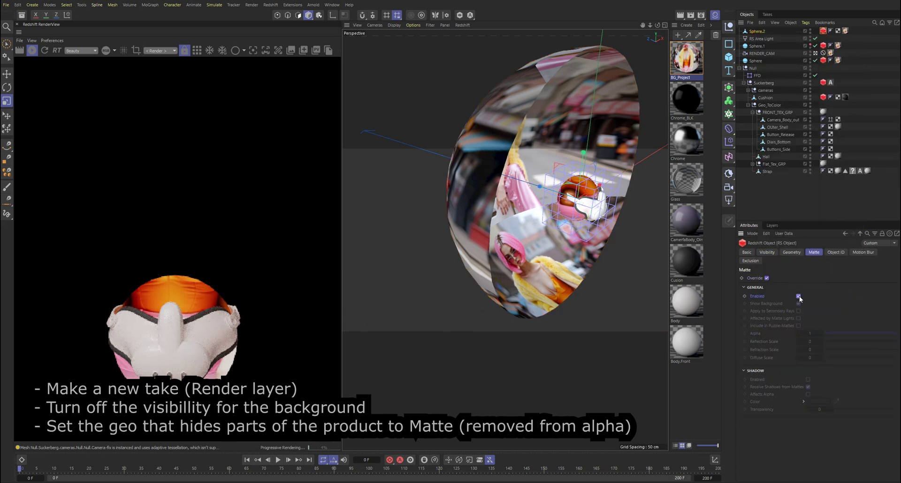
click(798, 297)
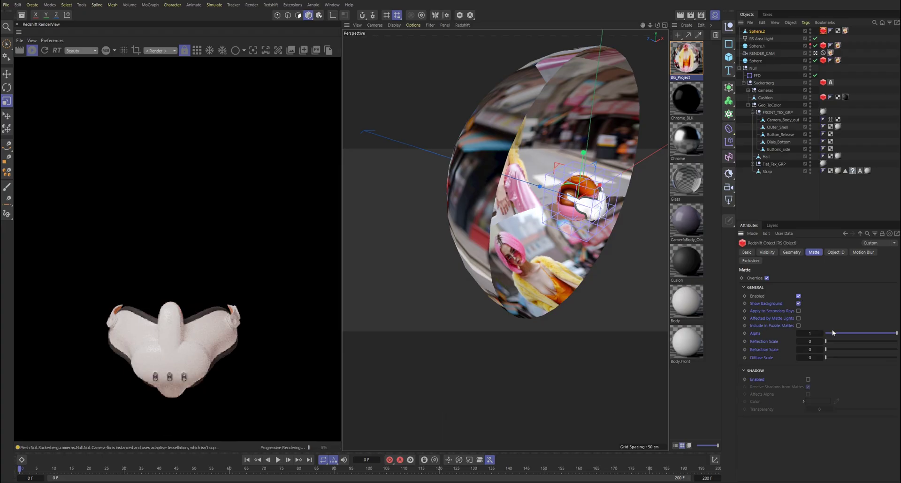
drag(841, 334, 814, 335)
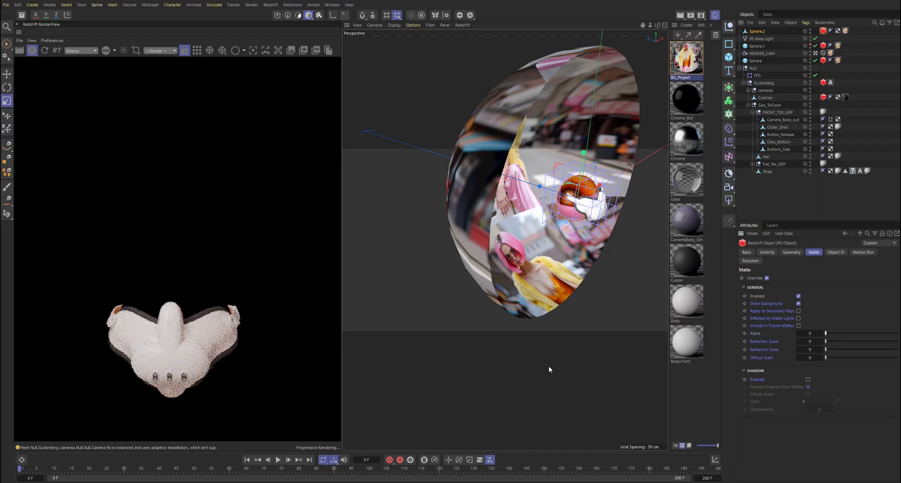
Examine the headset's alpha channel in the render view, and bring back the RENDER_CAM view.
click(106, 50)
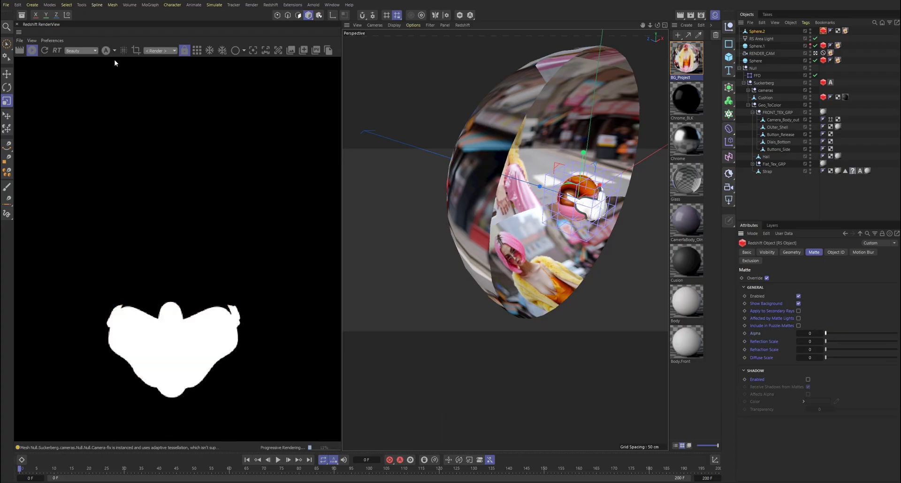
click(108, 51)
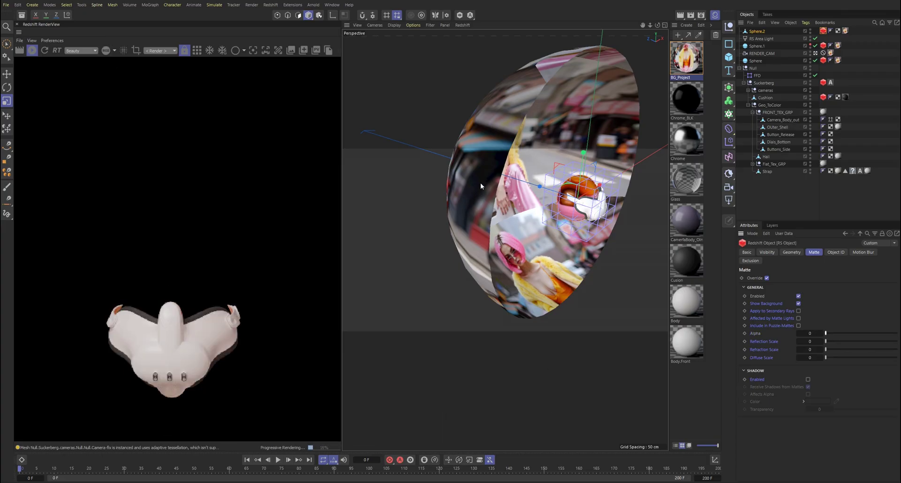
middle_click(546, 169)
middle_click(410, 123)
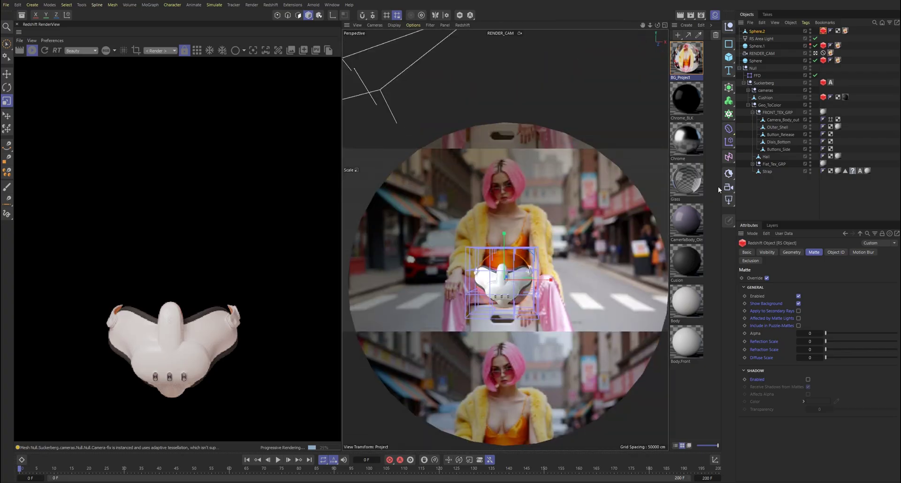
click(766, 188)
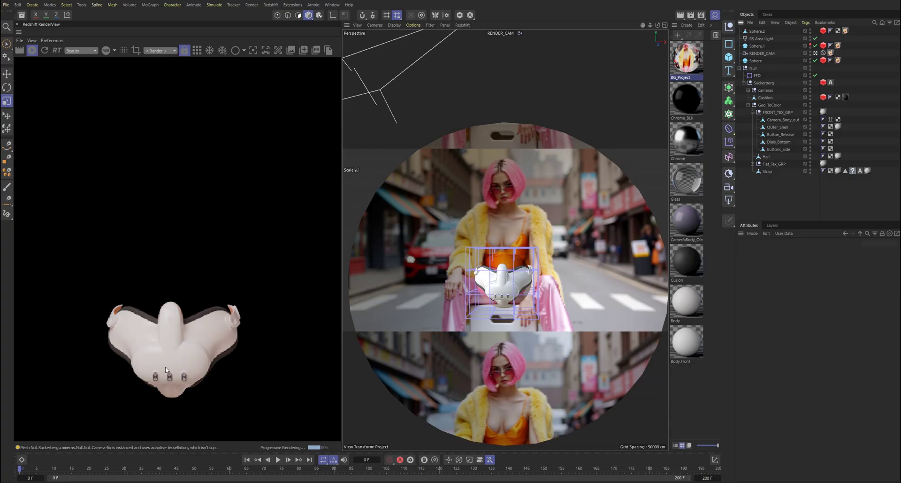
scroll(173, 363, up, 5)
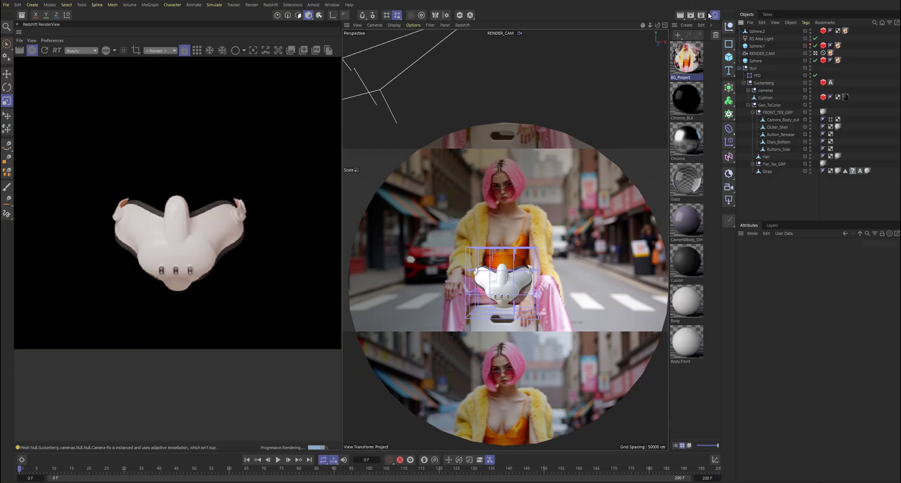
Render the PRODUCT take to the Picture Viewer and look over the full frame.
click(691, 15)
drag(540, 359, 775, 418)
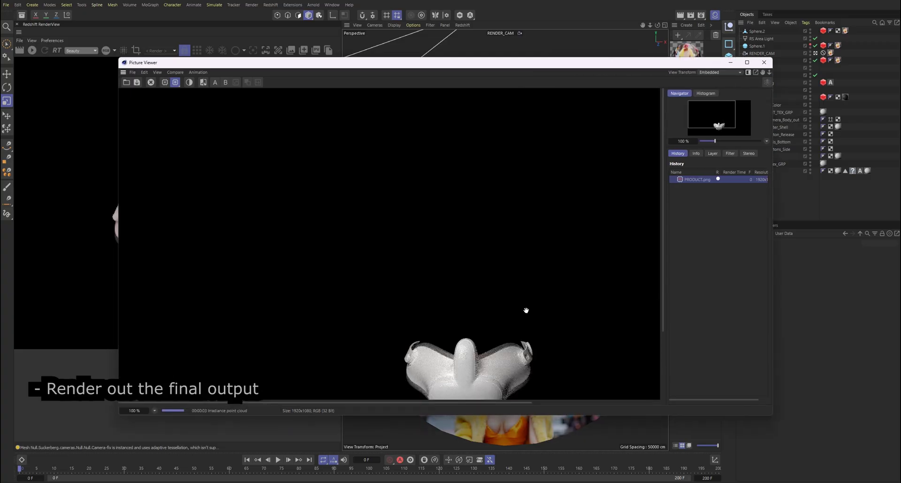
scroll(517, 328, down, 2)
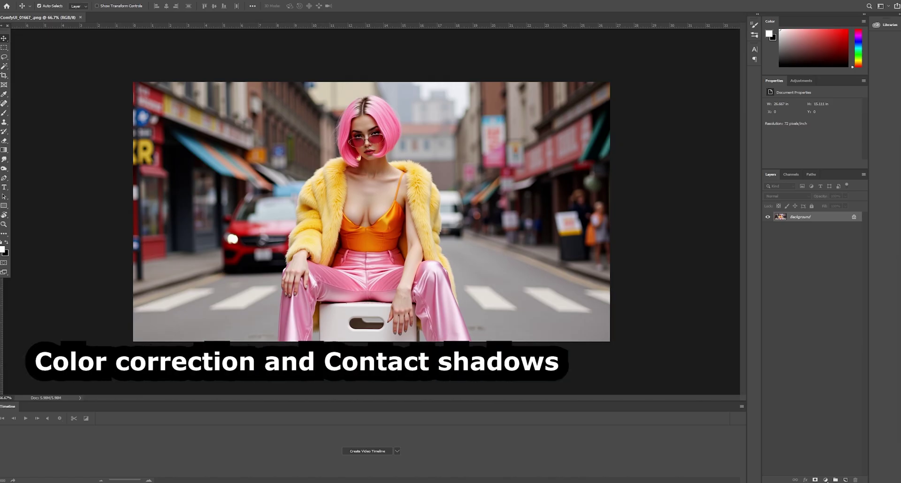
Switch to Photoshop and place the PRODUCT render at full size over the ComfyUI background image.
drag(884, 159, 373, 212)
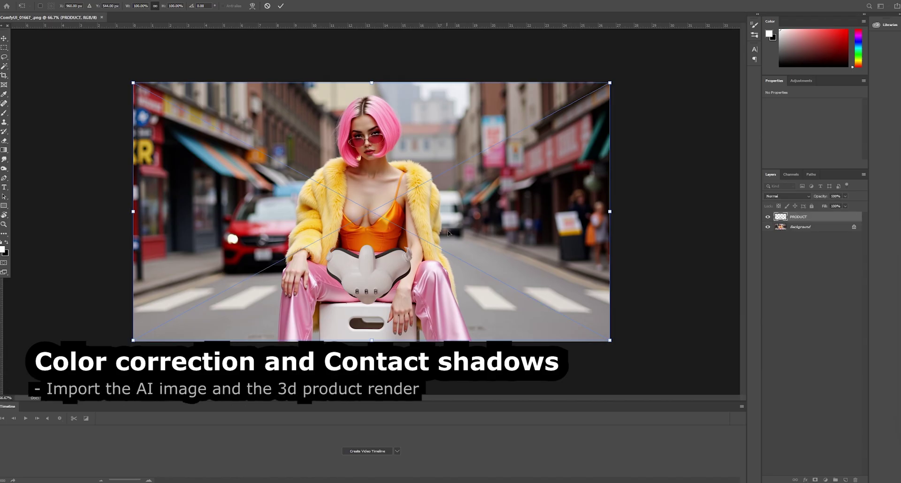
key(Return)
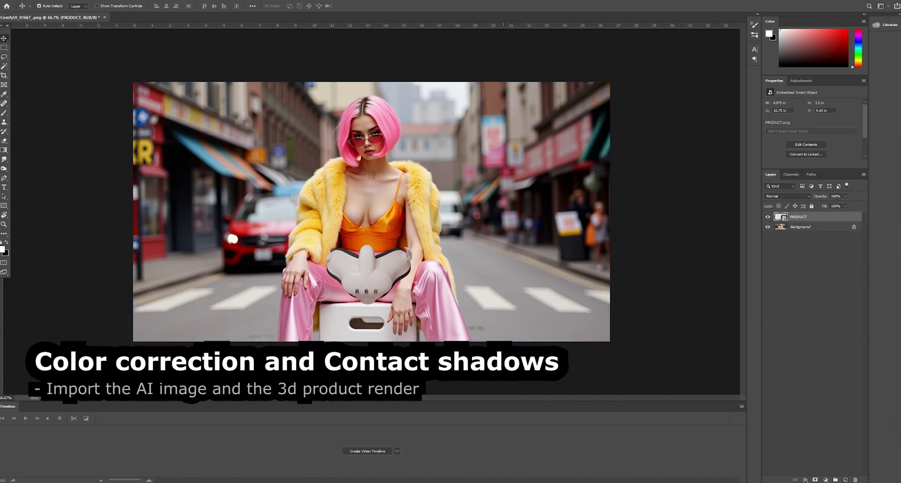
Add a layer mask to the PRODUCT layer, then hide that layer and select the Background layer.
key(ctrl+plus)
key(ctrl+plus)
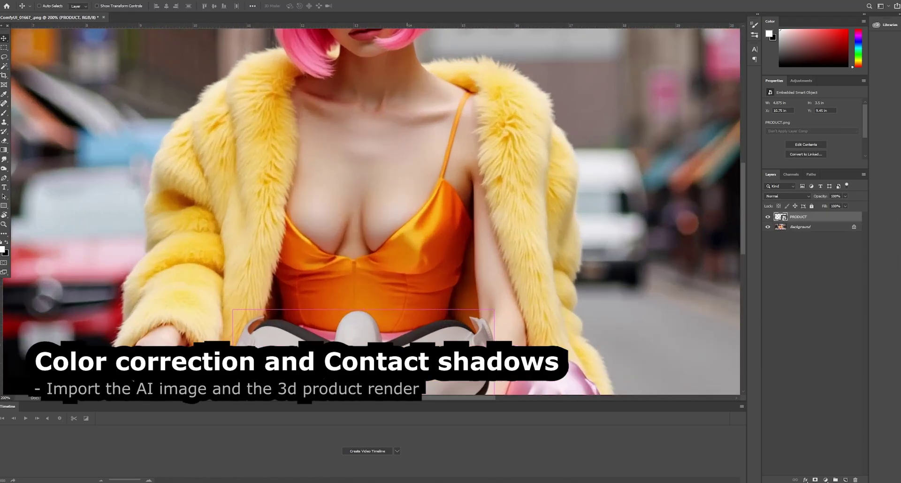
drag(419, 324, 432, 148)
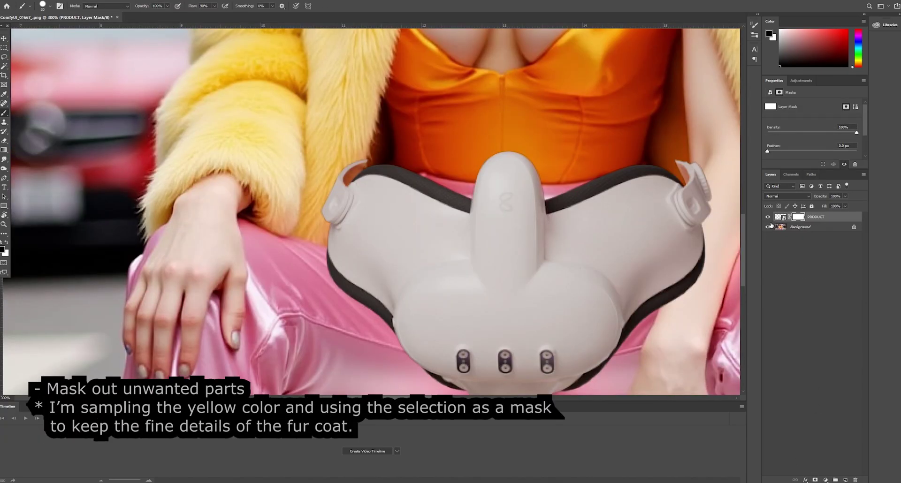
click(788, 229)
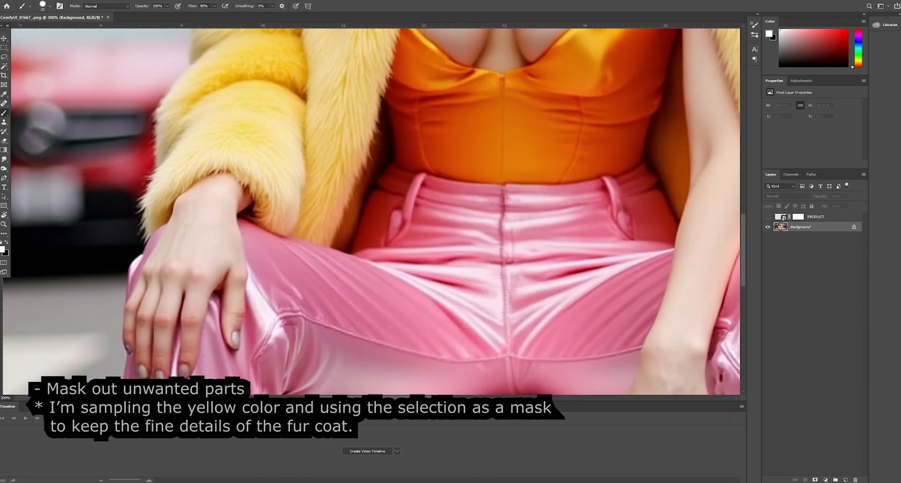
Select the fur coat's yellow-orange tones on the Background layer with Color Range at fuzziness 119.
click(96, 0)
click(112, 64)
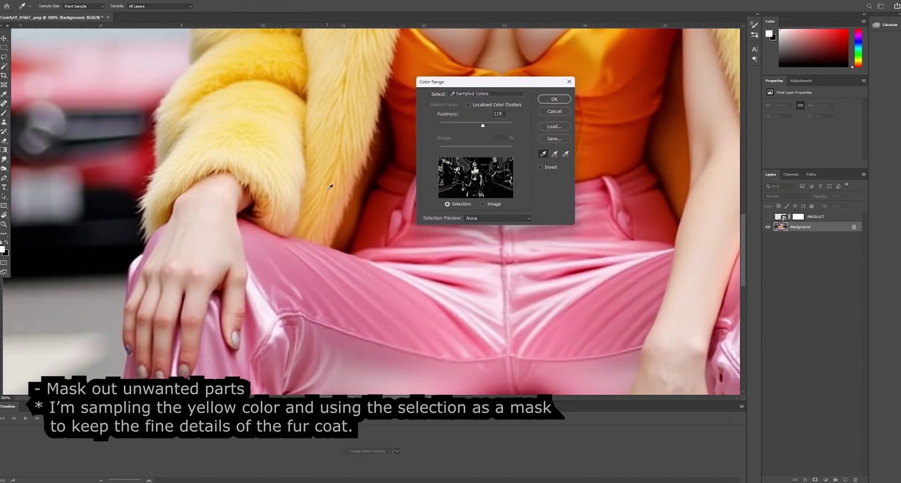
click(352, 209)
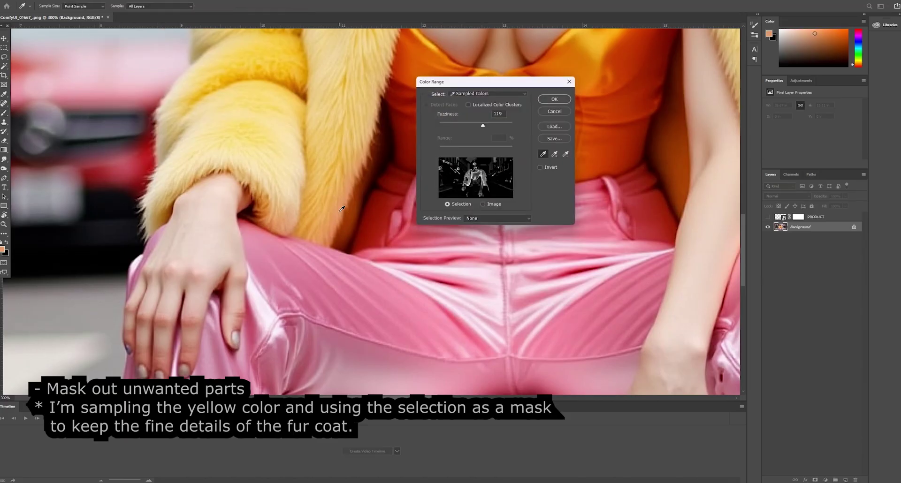
click(554, 98)
Show the PRODUCT layer and fill the colour selection with black on its mask, then clear the selection.
click(768, 217)
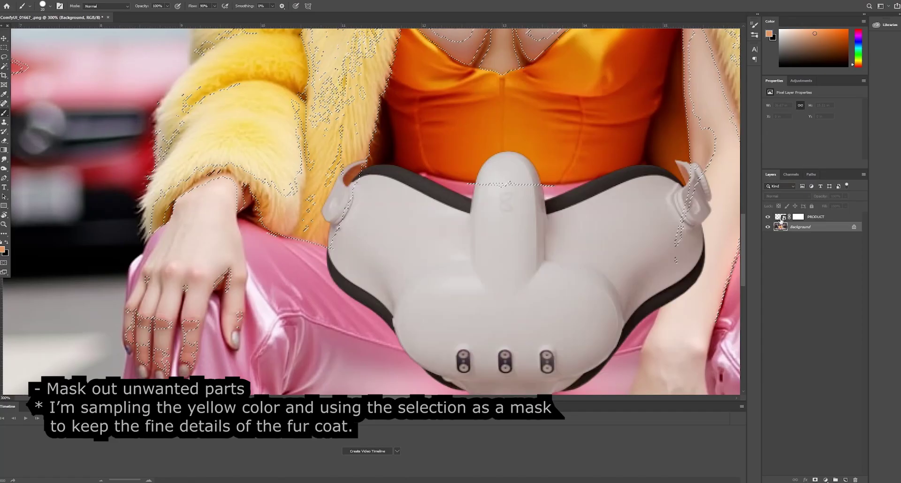
click(781, 219)
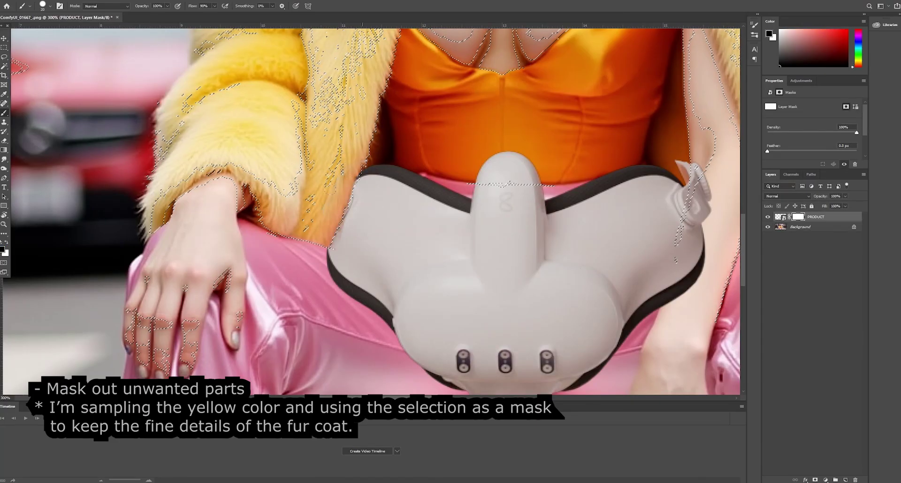
key(alt+BackSpace)
key(ctrl+d)
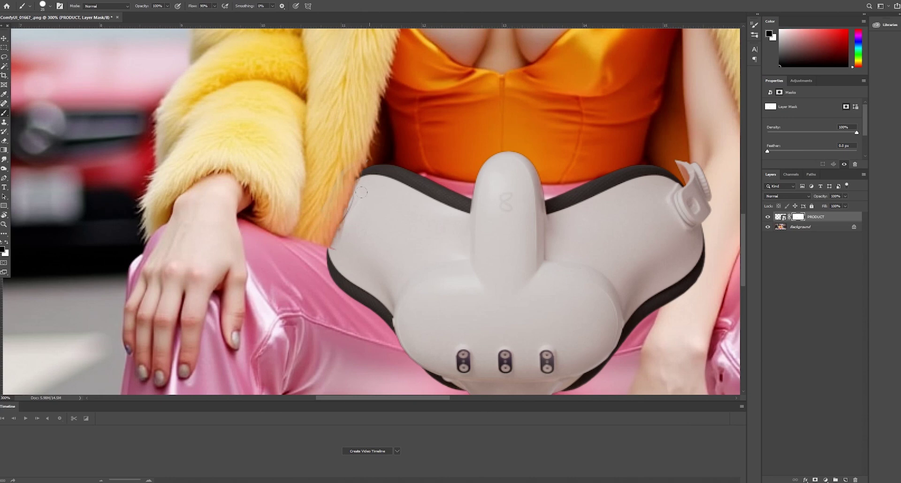
Touch up the PRODUCT mask by hand along the fur coat's edge with the Soft Round Pressure Size brush.
key(x)
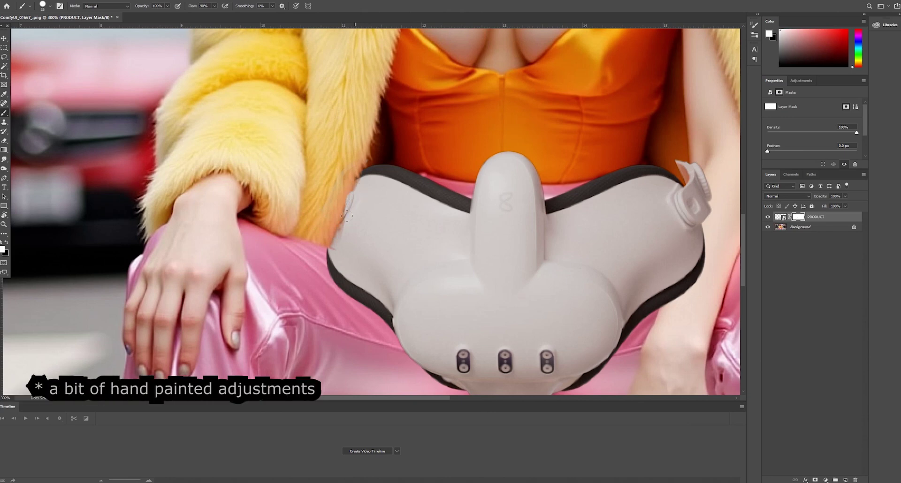
key(x)
key(x)
click(49, 6)
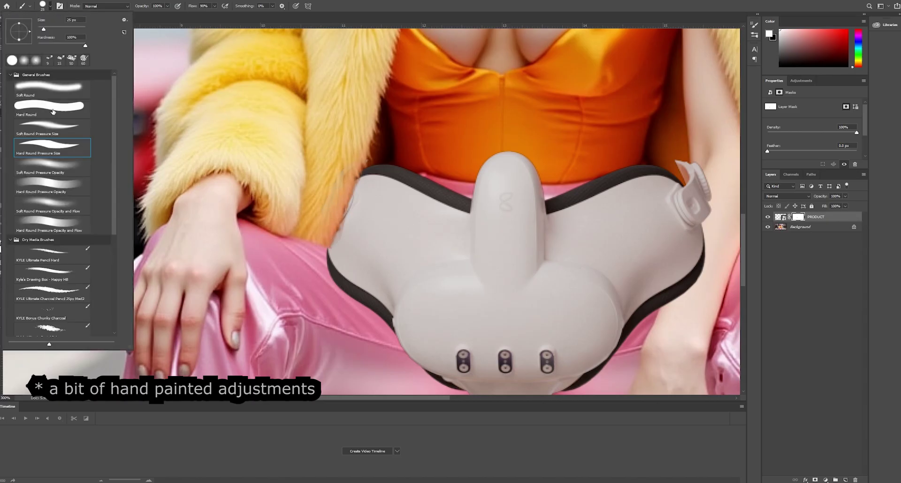
click(61, 131)
key(Return)
drag(339, 242, 311, 253)
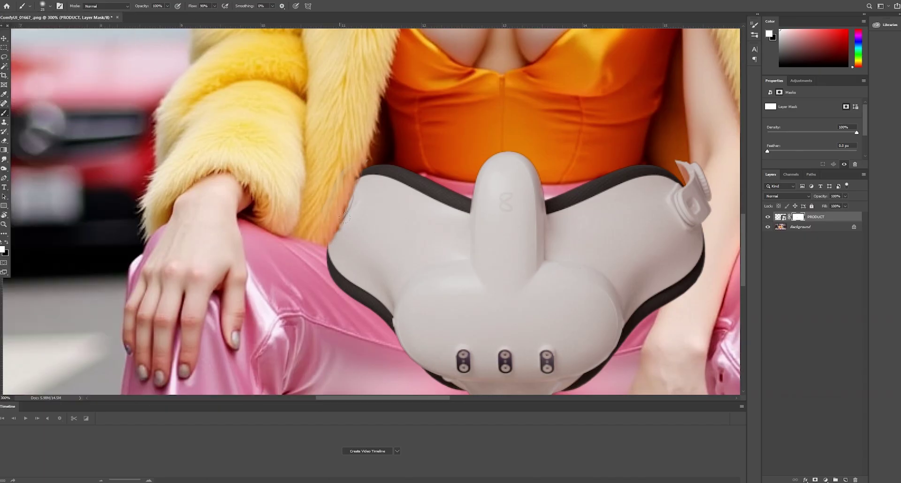
Paint the PRODUCT mask in black and white so the headset's other end is hidden cleanly behind the woman's forearm.
mouse_move(662, 199)
mouse_down()
mouse_move(406, 219)
mouse_move(424, 314)
mouse_move(445, 244)
mouse_move(463, 241)
mouse_move(461, 203)
mouse_move(450, 183)
mouse_move(435, 180)
mouse_move(440, 187)
mouse_up()
key(x)
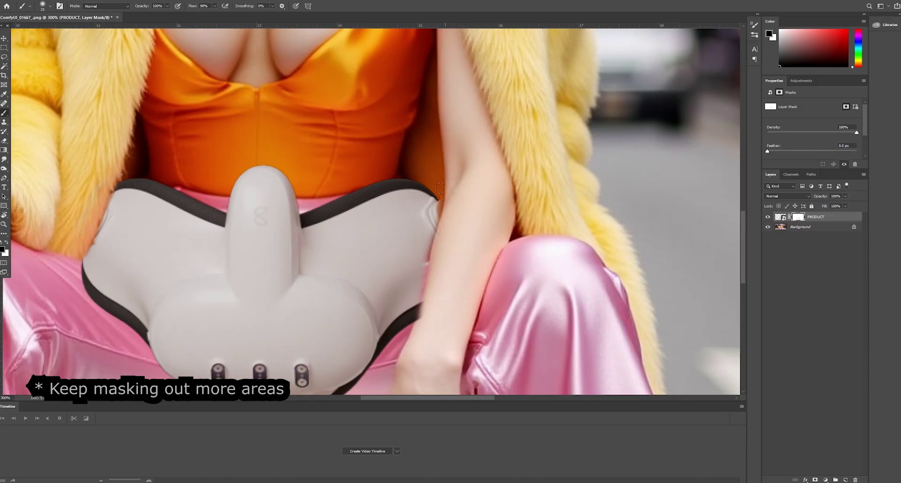
key(x)
drag(428, 234, 425, 257)
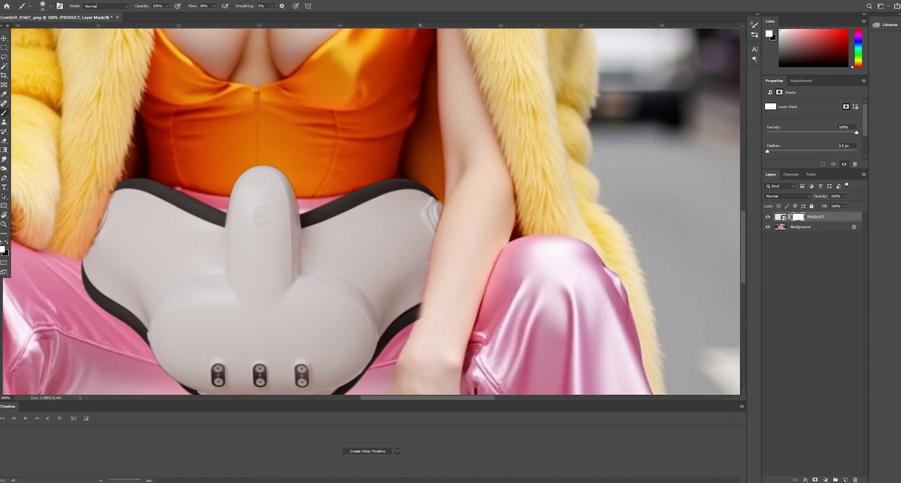
key(x)
drag(423, 303, 417, 318)
key(x)
key(x)
key(x)
drag(441, 205, 425, 234)
key(x)
key(x)
key(x)
alt+scroll(481, 238, down, 2)
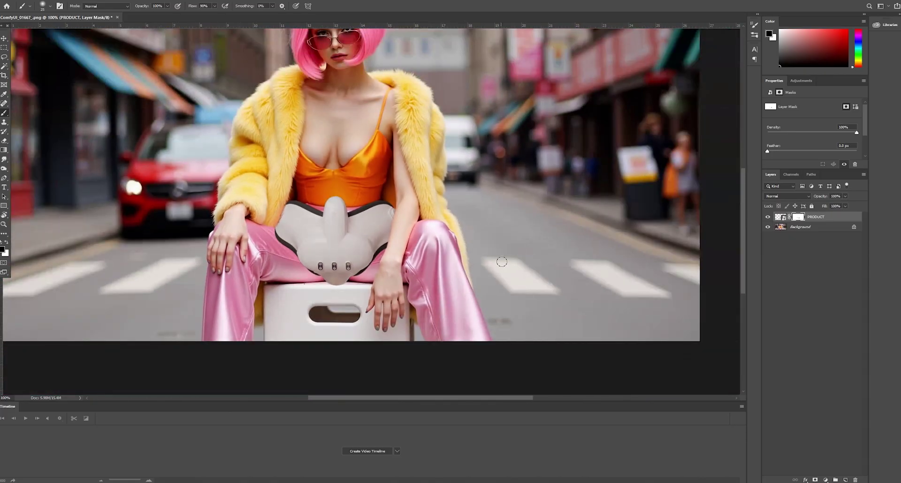
Add a Levels adjustment above the PRODUCT layer, raise its black input level, and clip it to the headset.
click(781, 217)
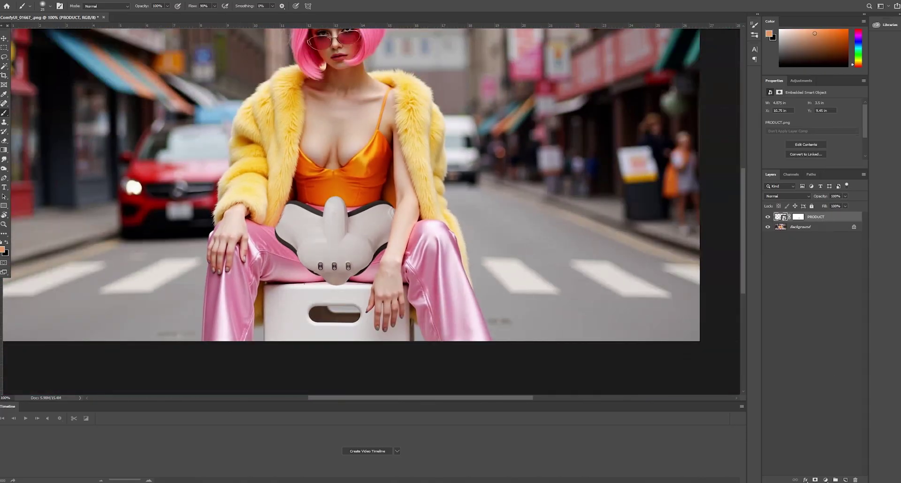
click(825, 479)
click(838, 384)
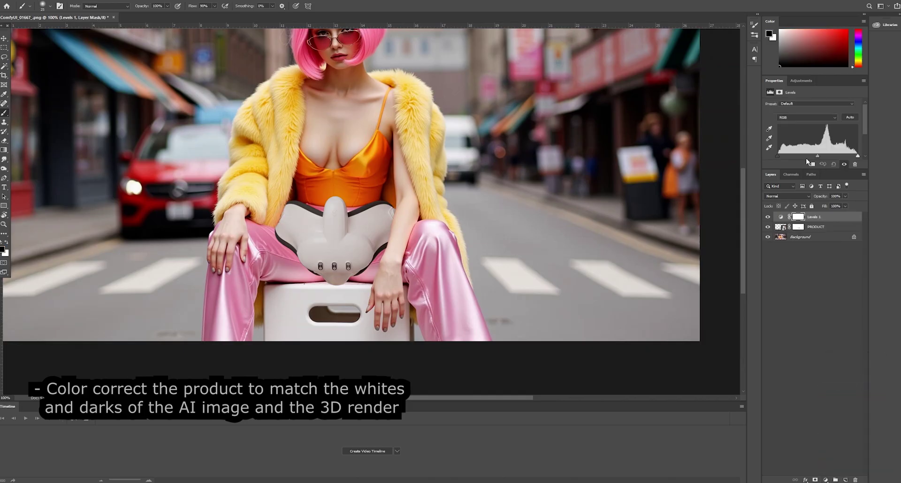
drag(778, 156, 784, 157)
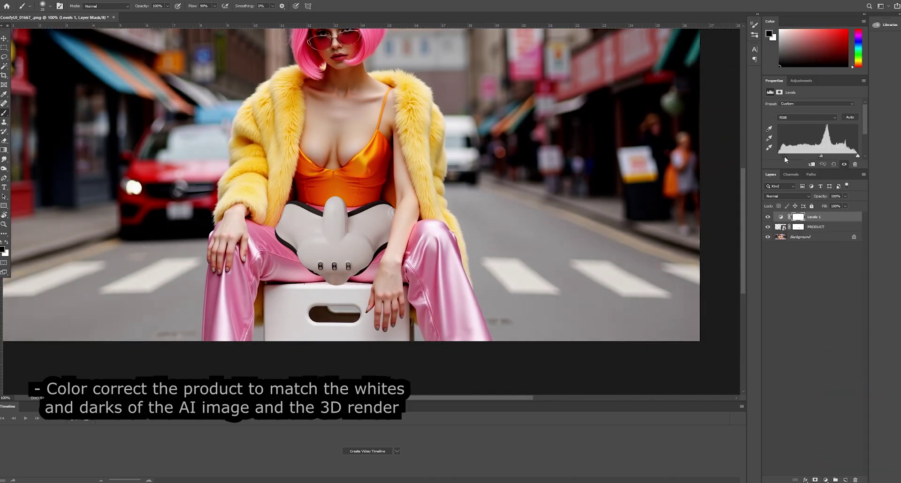
alt+click(780, 222)
Set the clipped Levels input values to 7, 0.96 and 227, comparing the headset with and without the adjustment.
click(768, 219)
click(768, 219)
click(768, 218)
click(768, 218)
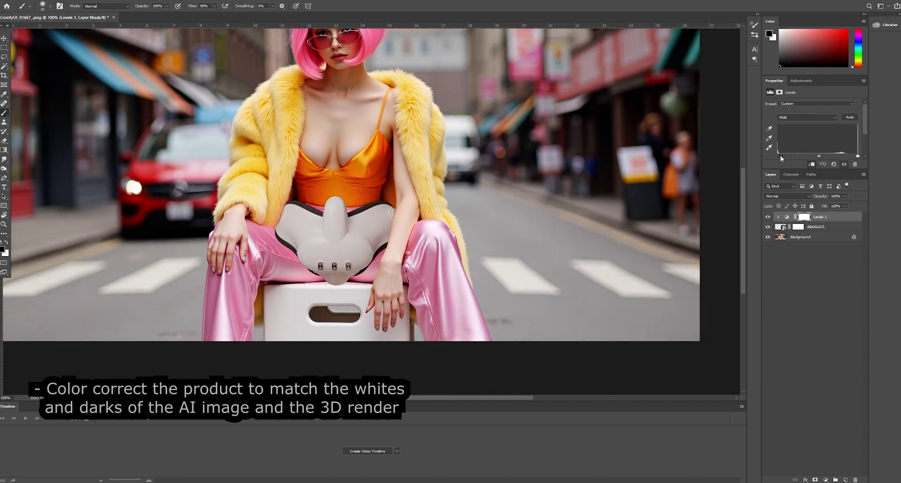
mouse_move(820, 157)
mouse_down()
mouse_move(864, 159)
mouse_move(852, 157)
mouse_up()
click(768, 217)
click(768, 218)
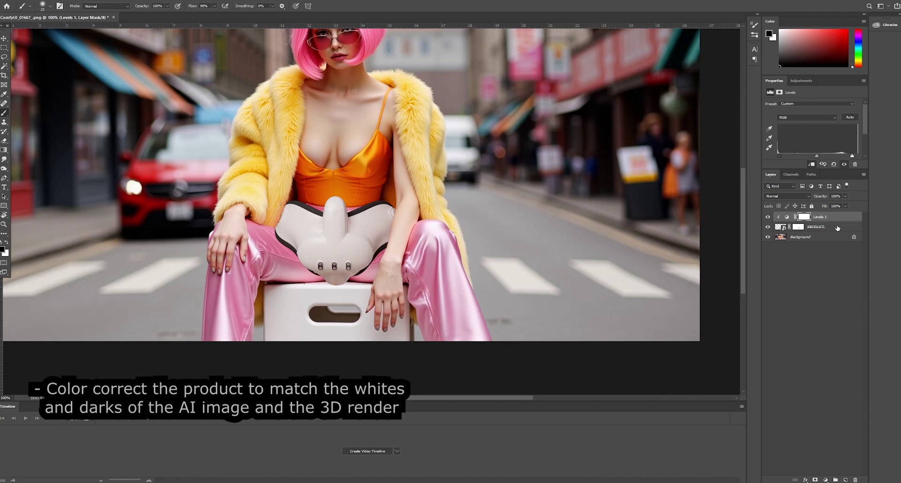
Add a Levels adjustment with midtones at 0.66 clipped to the Background layer, and invert its mask to black.
click(825, 237)
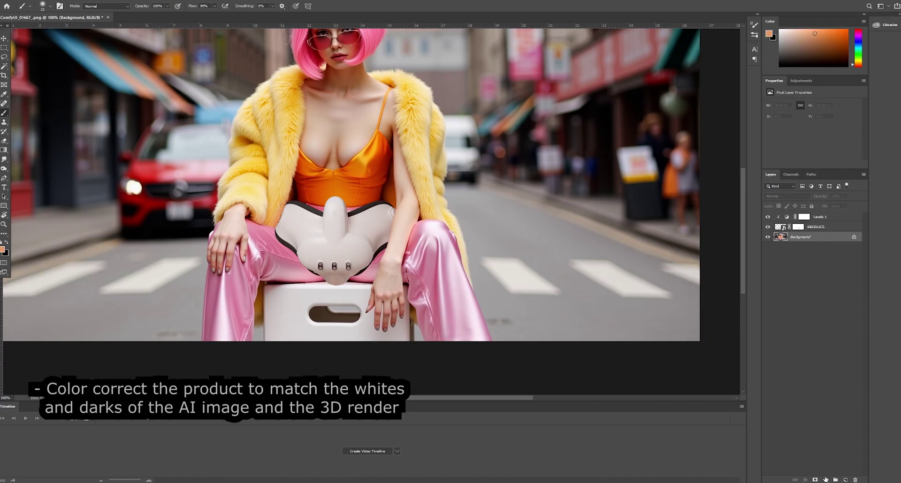
click(825, 480)
click(838, 384)
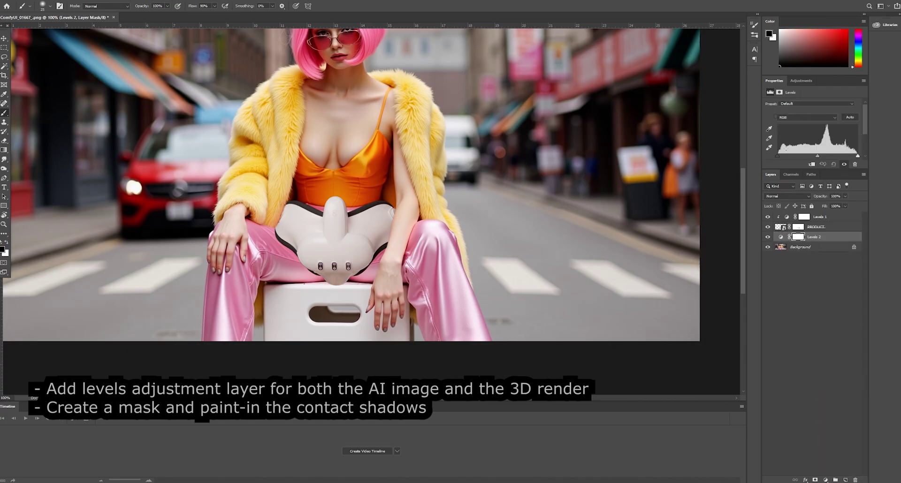
drag(818, 157, 830, 157)
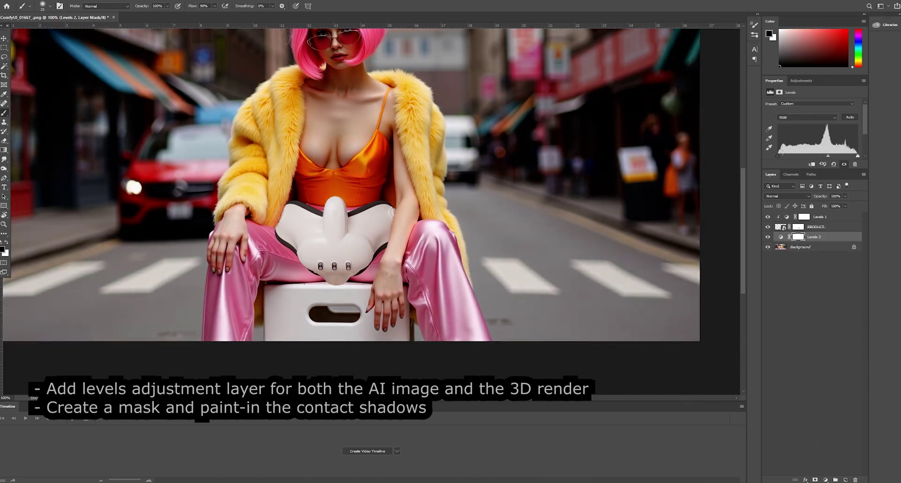
alt+click(804, 242)
click(804, 240)
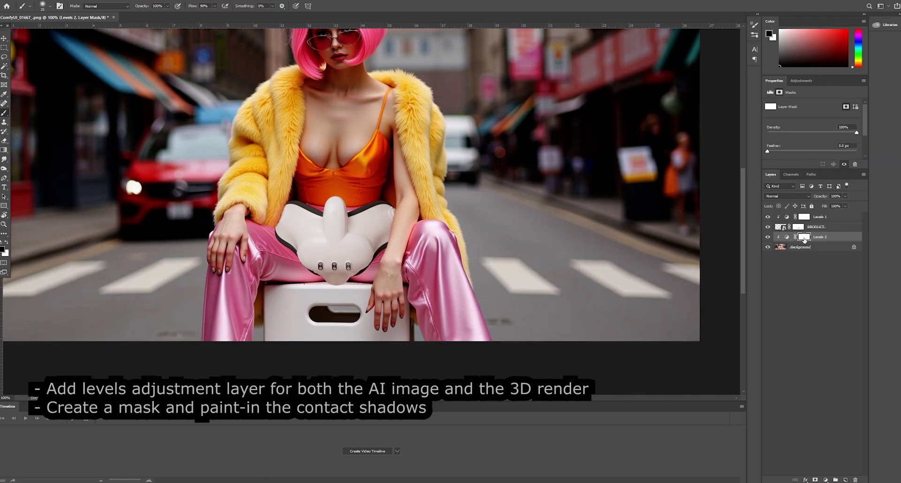
key(ctrl+i)
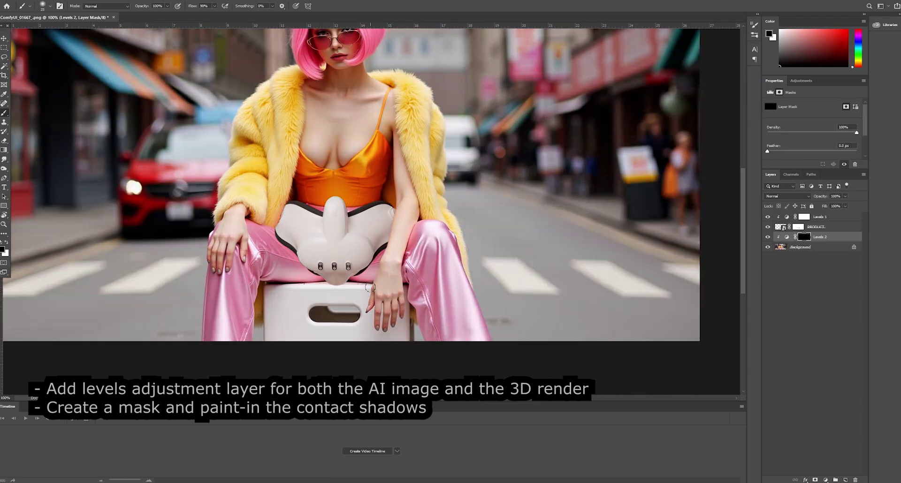
Paint contact shadows in white on the Levels 2 mask along the headset's lower edges with a larger brush.
key(ctrl+plus)
key(ctrl+plus)
key(ctrl+plus)
drag(392, 300, 465, 153)
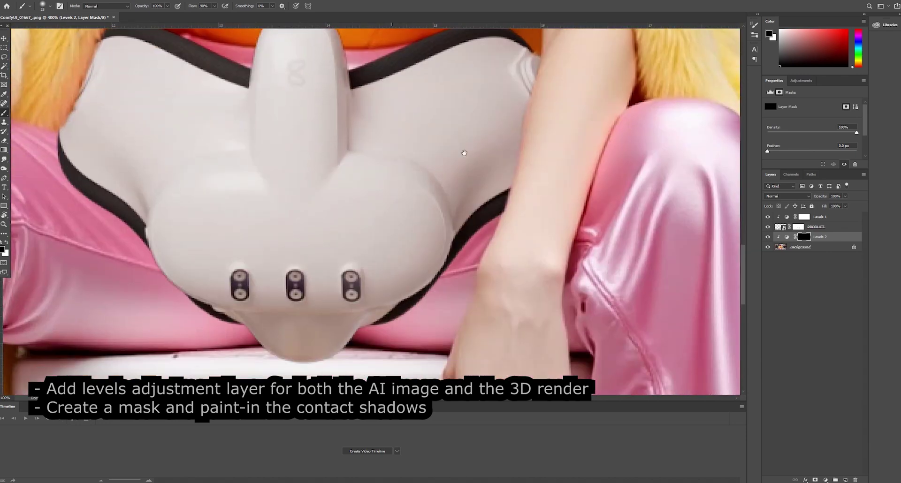
key(bracketright)
key(x)
mouse_move(460, 256)
mouse_down()
mouse_move(490, 225)
mouse_move(456, 265)
mouse_move(344, 322)
mouse_up()
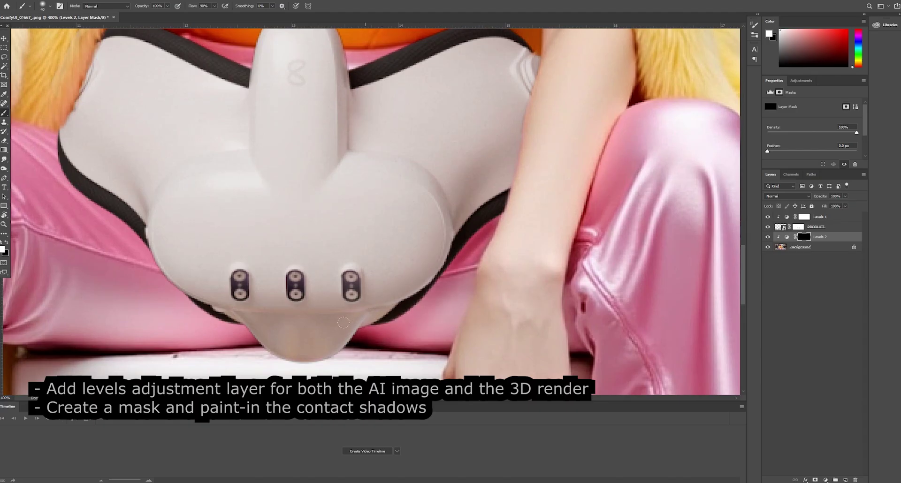
mouse_move(269, 320)
mouse_down()
mouse_move(253, 326)
mouse_move(190, 299)
mouse_move(170, 272)
mouse_move(291, 287)
mouse_up()
mouse_move(234, 273)
mouse_down()
mouse_move(143, 186)
mouse_move(139, 159)
mouse_up()
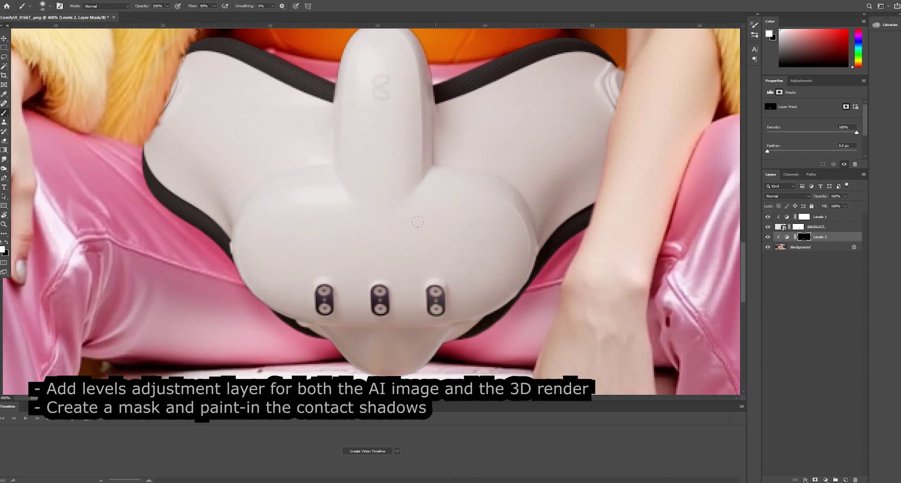
Lower the white output level of the Levels 2 adjustment to 205 to deepen the contact shadows.
click(787, 237)
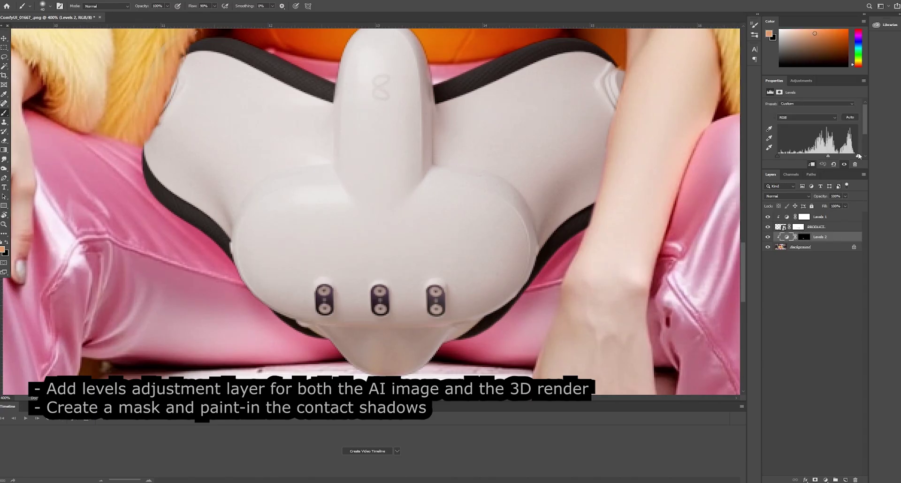
drag(787, 171, 786, 224)
drag(857, 178, 839, 178)
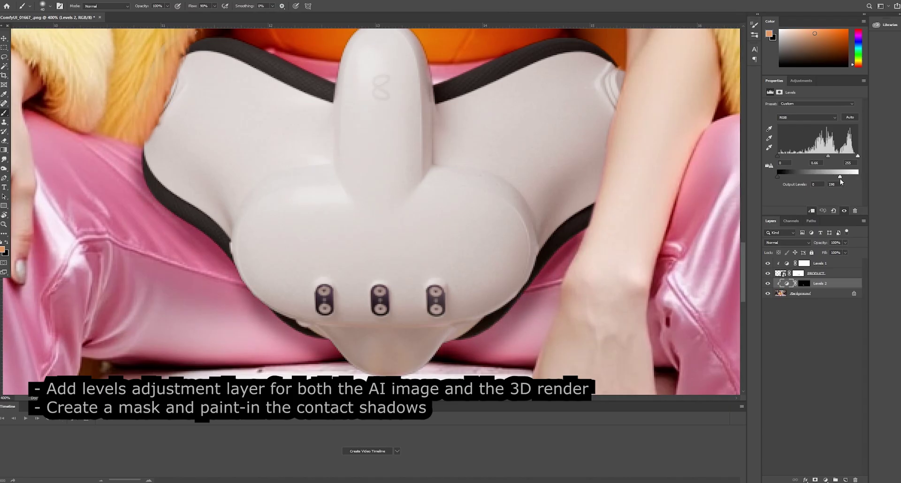
drag(842, 179, 844, 180)
key(ctrl+minus)
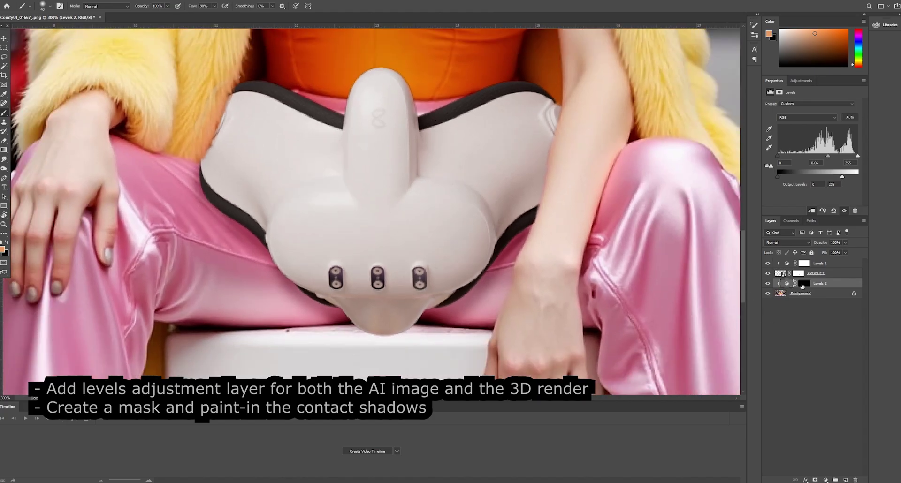
Try to paint more contact shadow on the Levels 2 mask along the headset's upper edge.
click(803, 284)
mouse_move(331, 106)
mouse_down()
mouse_move(340, 104)
mouse_move(279, 80)
mouse_move(227, 87)
mouse_move(197, 178)
mouse_move(198, 165)
mouse_up()
key(ctrl+z)
key(ctrl+z)
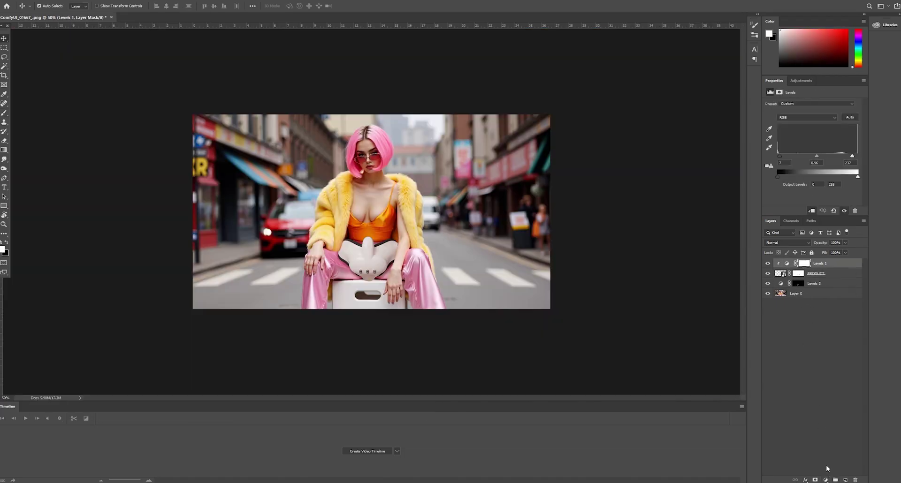
Add another Levels adjustment above Levels 1 with midtones at 0.71 and clip it to the headset.
click(826, 480)
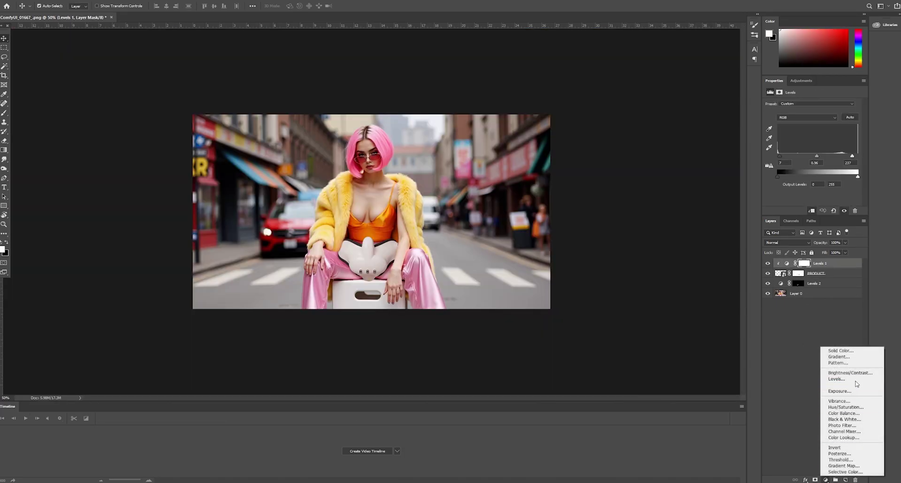
click(836, 383)
drag(815, 160, 824, 160)
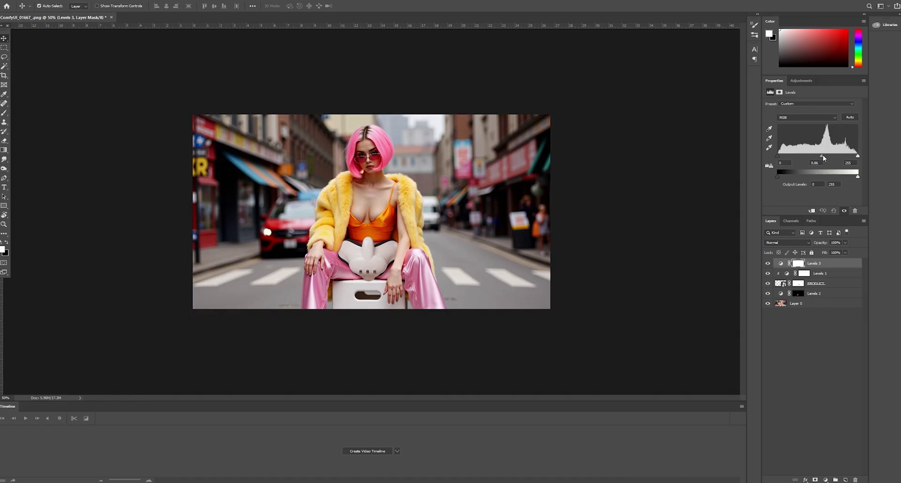
alt+click(806, 270)
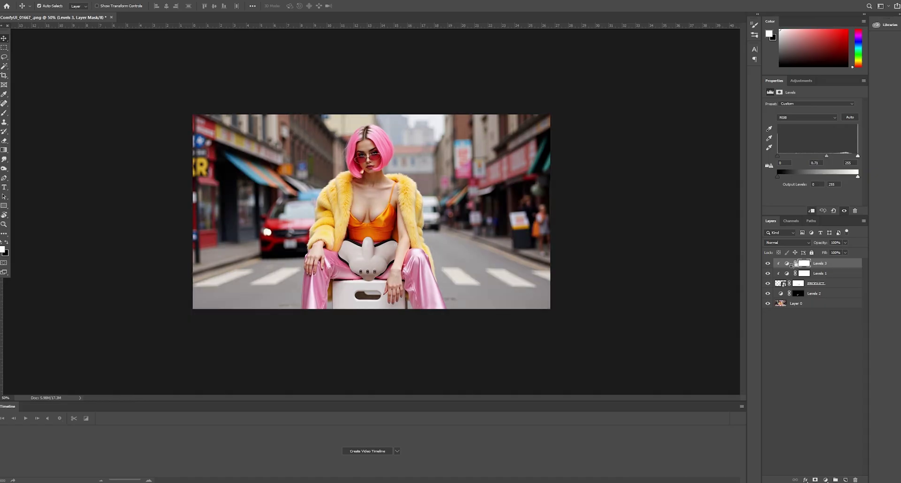
Compare the headset with and without Levels 3, and set its midtones to 0.61 and white output to 233.
key(ctrl+equal)
key(ctrl+equal)
key(ctrl+equal)
key(ctrl+equal)
key(ctrl+equal)
drag(469, 342, 484, 69)
click(768, 263)
click(768, 263)
click(768, 264)
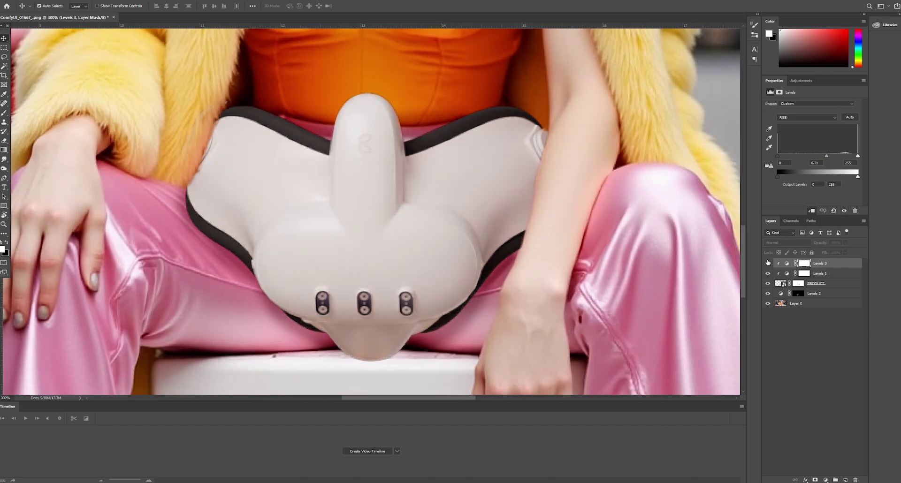
click(768, 264)
drag(826, 157, 852, 178)
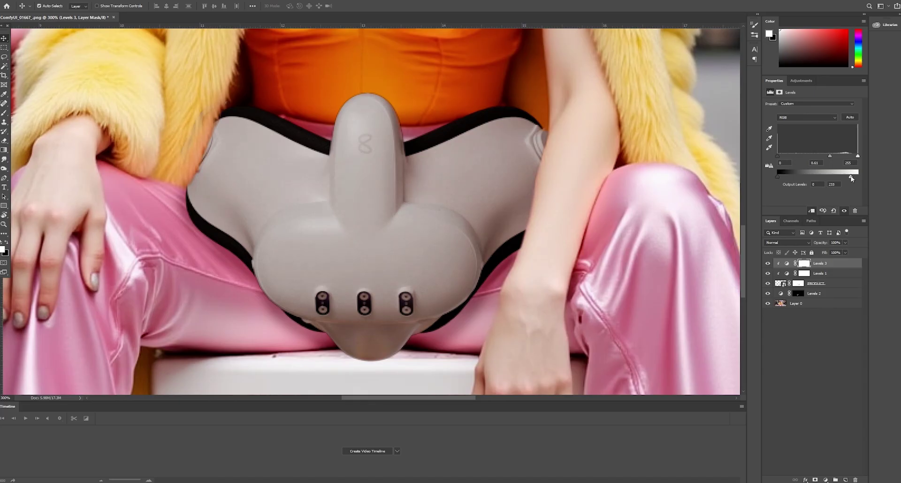
Invert the Levels 3 mask to black and brush in shadows where the headset meets the forearm and fur coat.
click(805, 264)
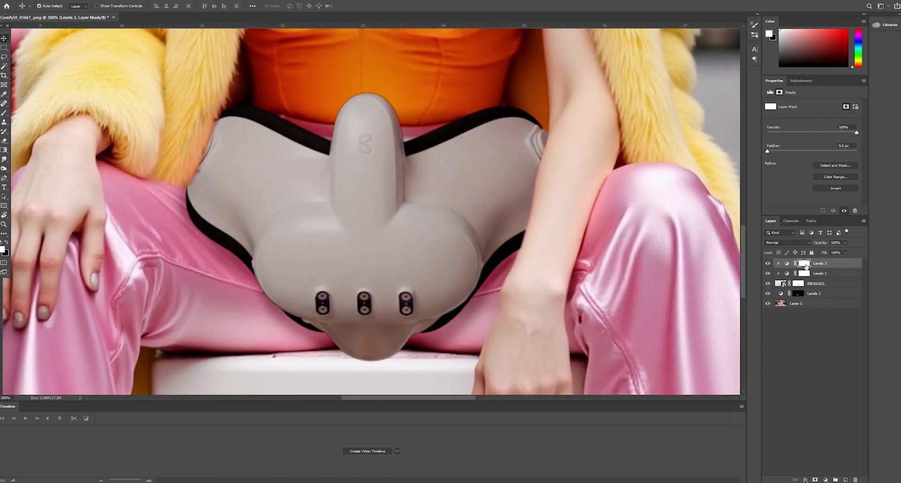
key(ctrl+i)
key(b)
mouse_move(540, 137)
mouse_down()
mouse_move(532, 234)
mouse_move(546, 110)
mouse_up()
drag(203, 157, 215, 112)
drag(203, 154, 205, 164)
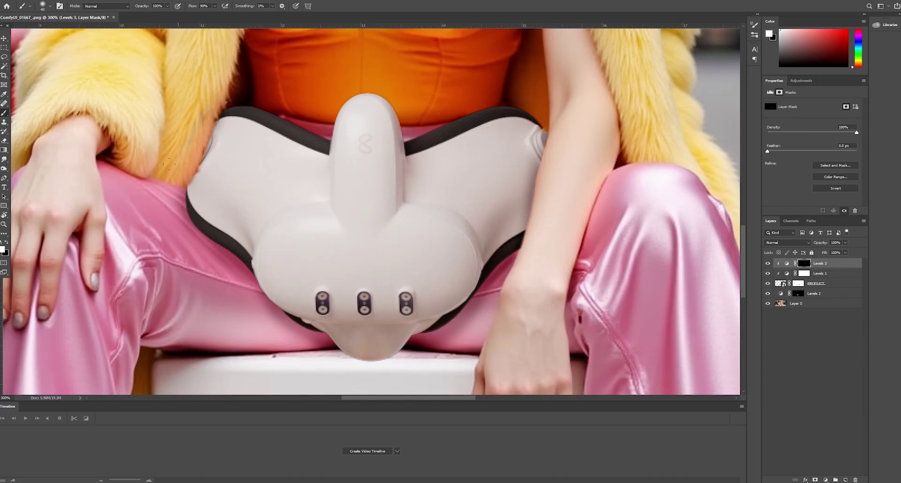
Move the Levels 3 adjustment below Levels 1 so it sits directly above the PRODUCT layer.
click(798, 284)
key(x)
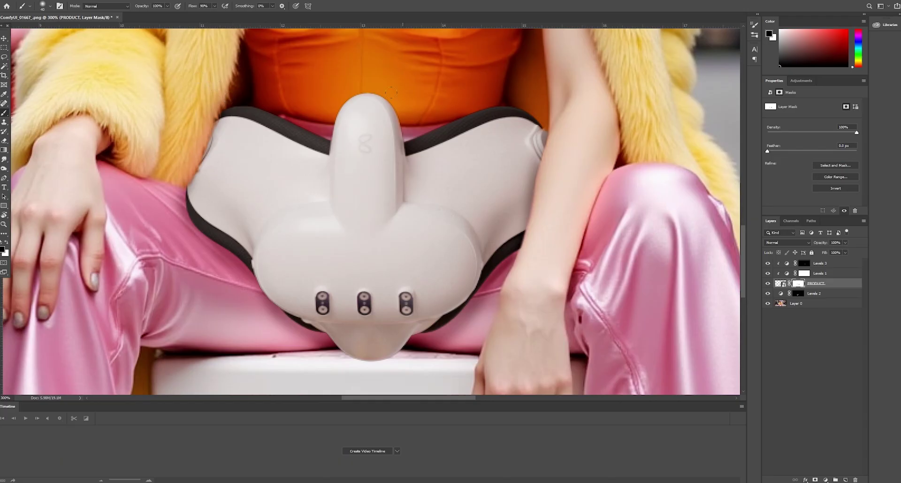
alt+scroll(406, 107, down, 5)
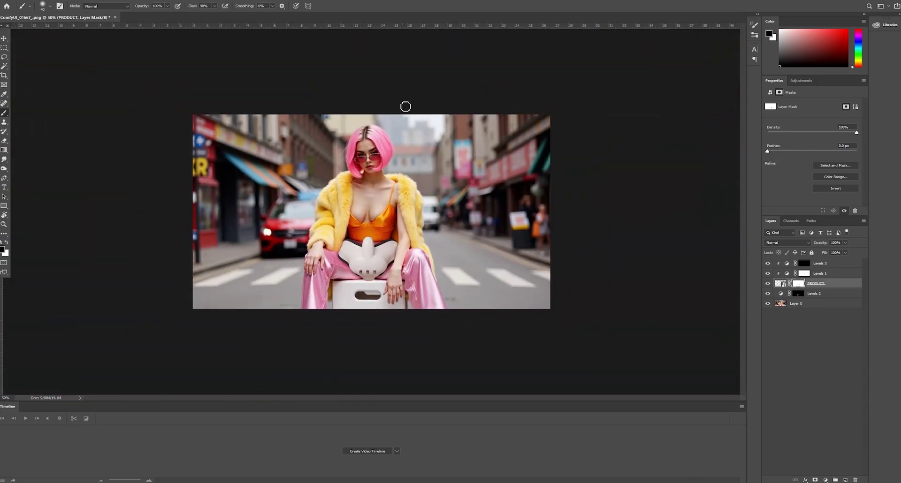
drag(775, 266, 778, 277)
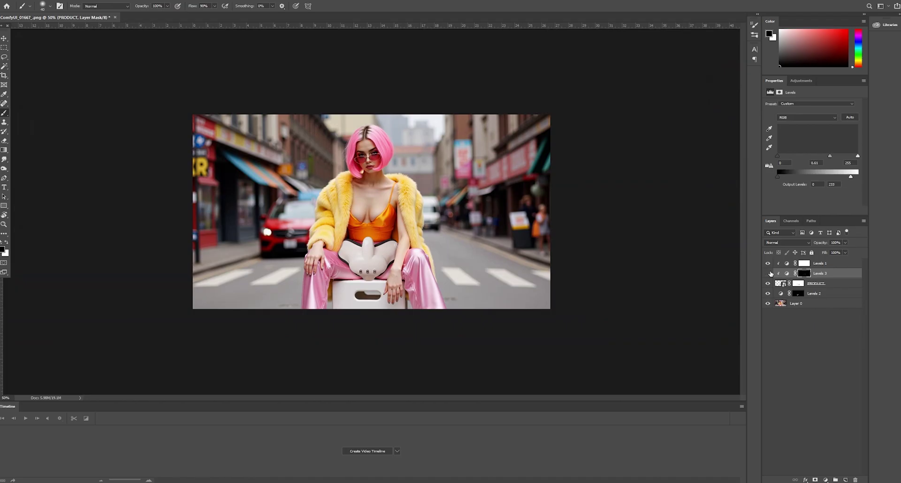
Compare the headset with and without the Levels 1 and Levels 3 adjustments.
click(768, 263)
click(767, 274)
click(768, 273)
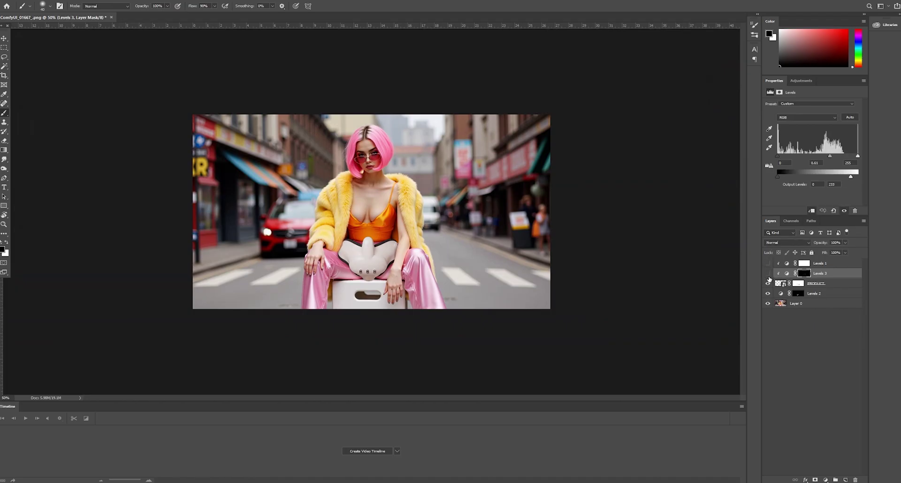
click(768, 274)
click(767, 263)
Refine the contact shadow on the Levels 2 mask where the headset's lower tip meets the white stool.
key(ctrl+plus)
key(ctrl+plus)
key(ctrl+plus)
key(ctrl+plus)
drag(398, 335, 426, 7)
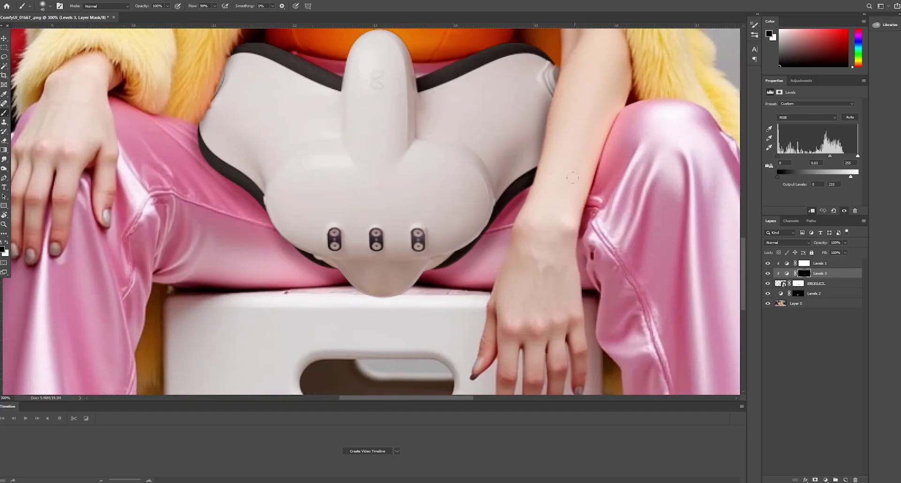
click(798, 294)
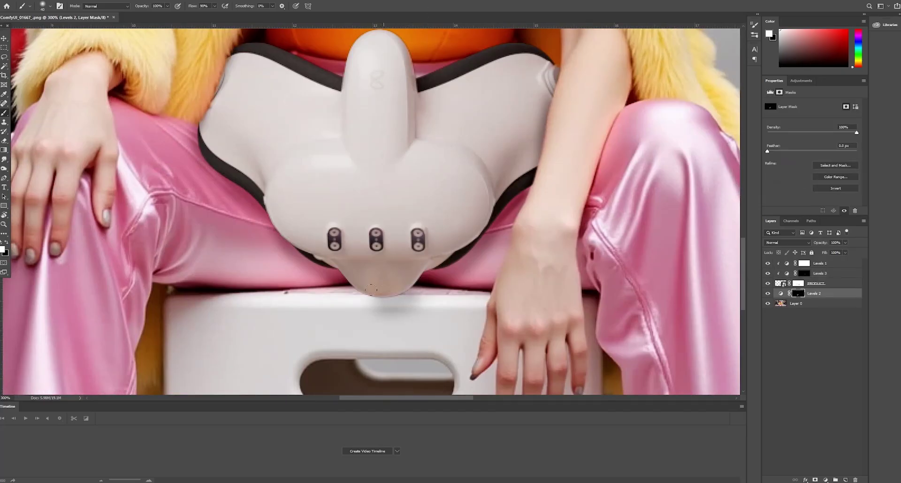
key(x)
mouse_move(402, 298)
mouse_down()
mouse_move(350, 277)
mouse_move(416, 291)
mouse_move(404, 308)
mouse_move(418, 289)
mouse_up()
key(ctrl+z)
key(x)
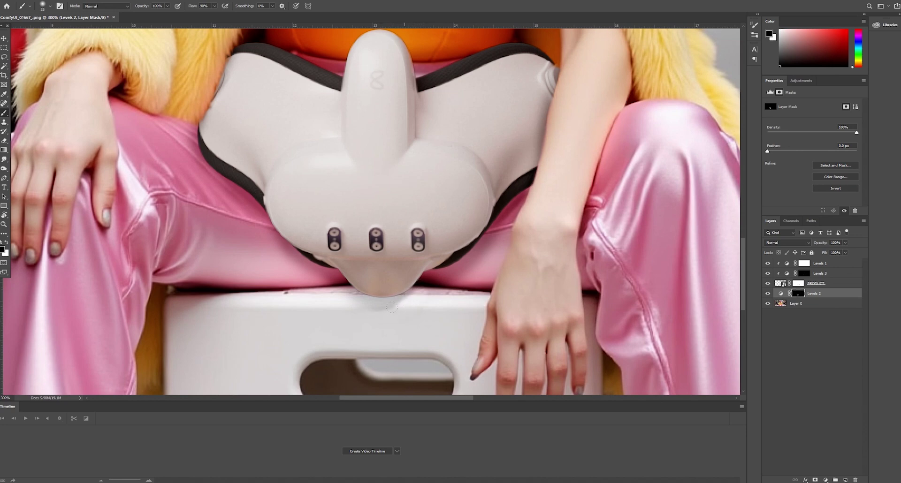
mouse_move(360, 313)
mouse_down()
mouse_move(360, 301)
mouse_move(341, 290)
mouse_up()
key(bracketright)
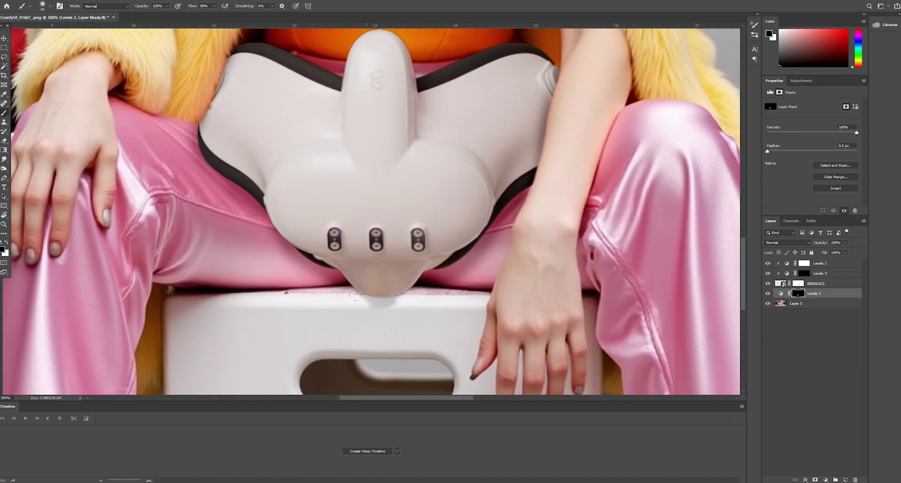
key(x)
key(x)
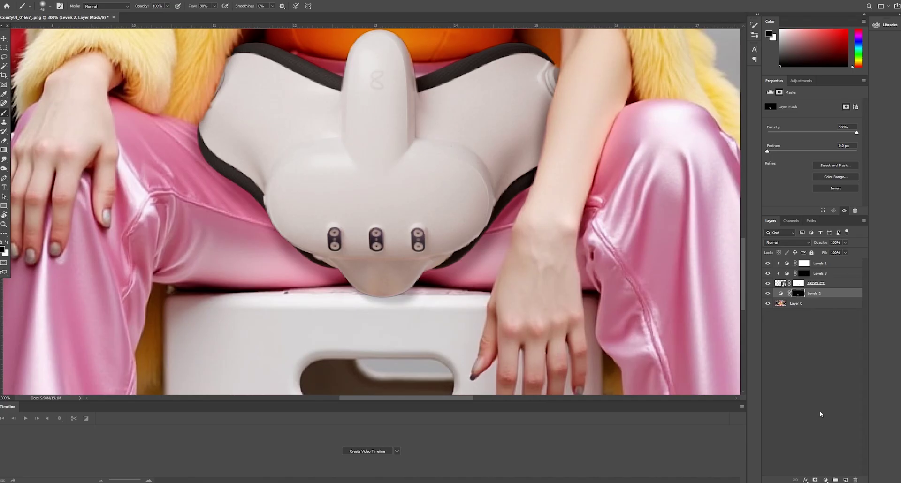
Brush more shadow onto the headset through the Levels 3 mask with a larger white brush, checking it against the whole image.
alt+scroll(459, 207, down, 5)
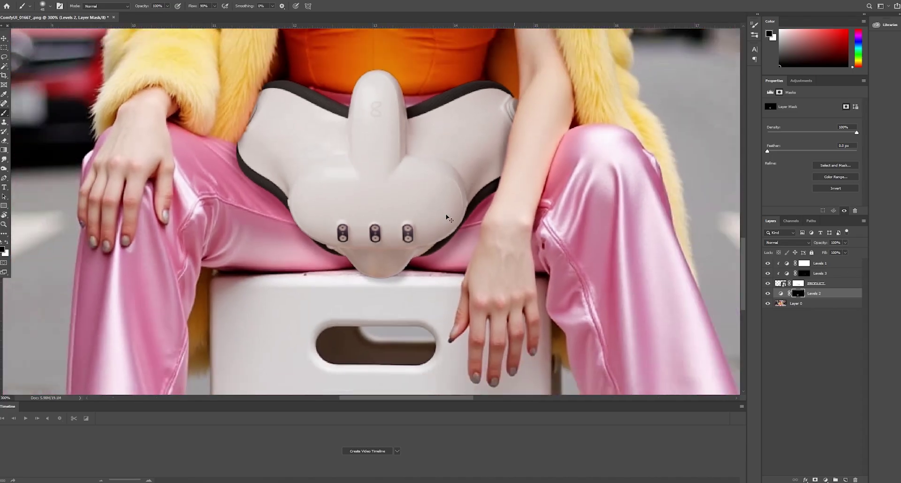
alt+scroll(430, 237, down, 1)
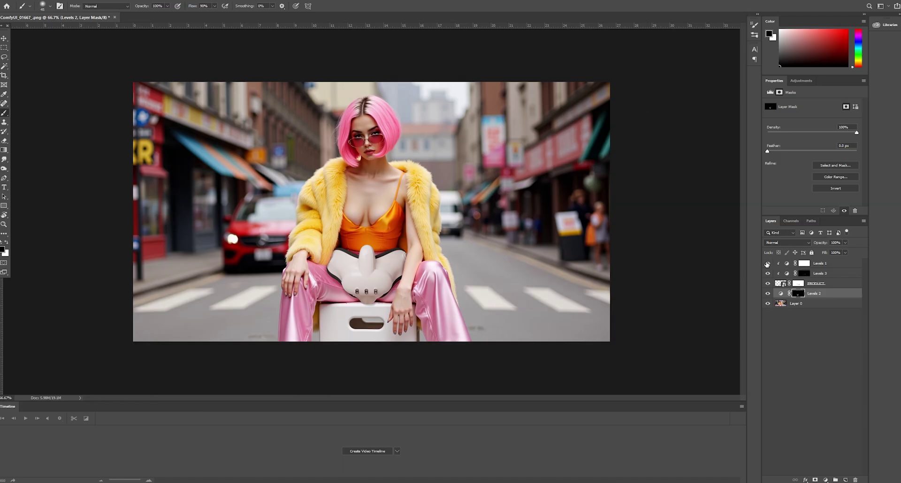
click(804, 274)
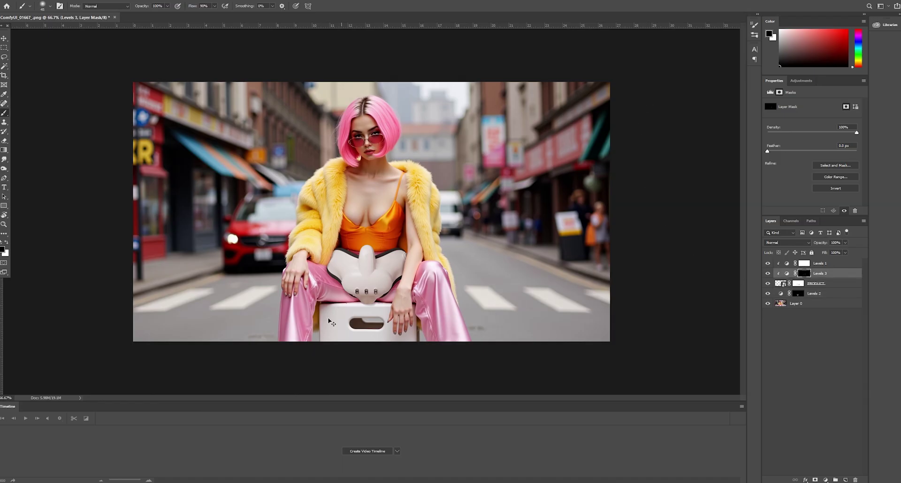
key(ctrl+plus)
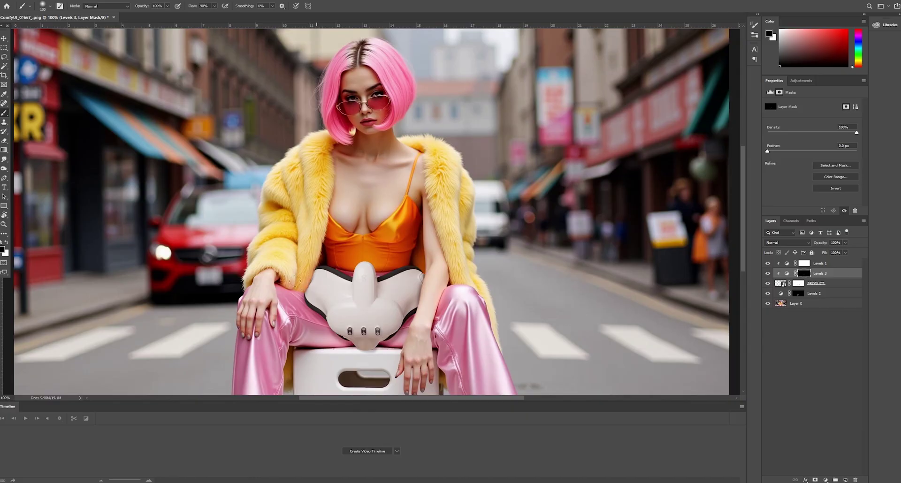
key(bracketright)
key(bracketright)
key(bracketright)
key(x)
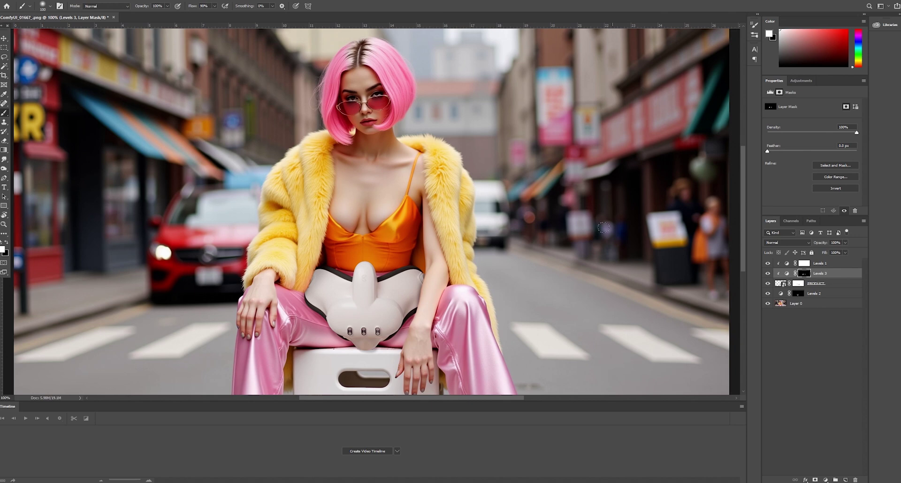
key(ctrl+minus)
key(ctrl+minus)
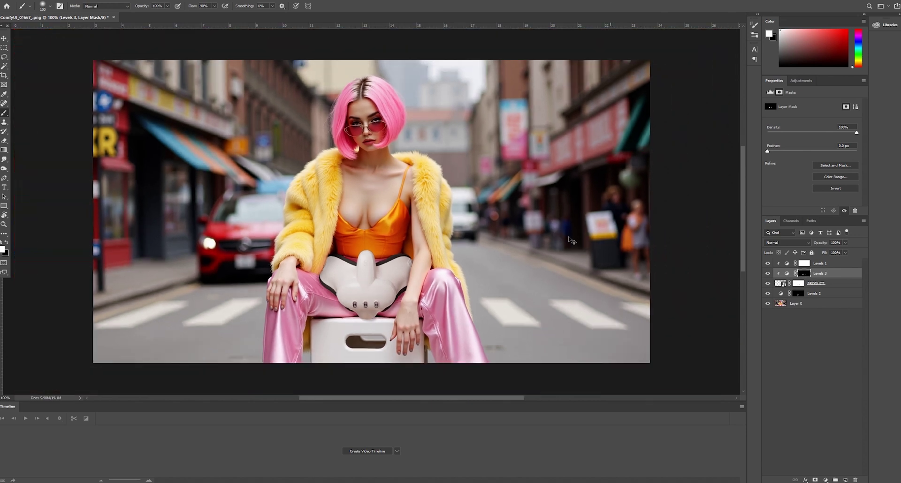
key(ctrl+plus)
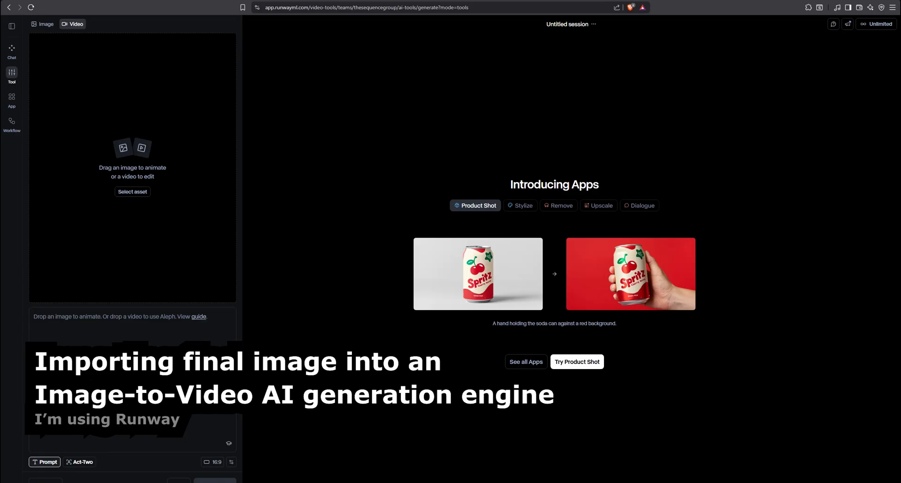
In Runway, upload the final image and enter "Dolly in slow camera, Pink haired model in a middle of a busy street, cars are moving in the background".
drag(438, 246, 127, 124)
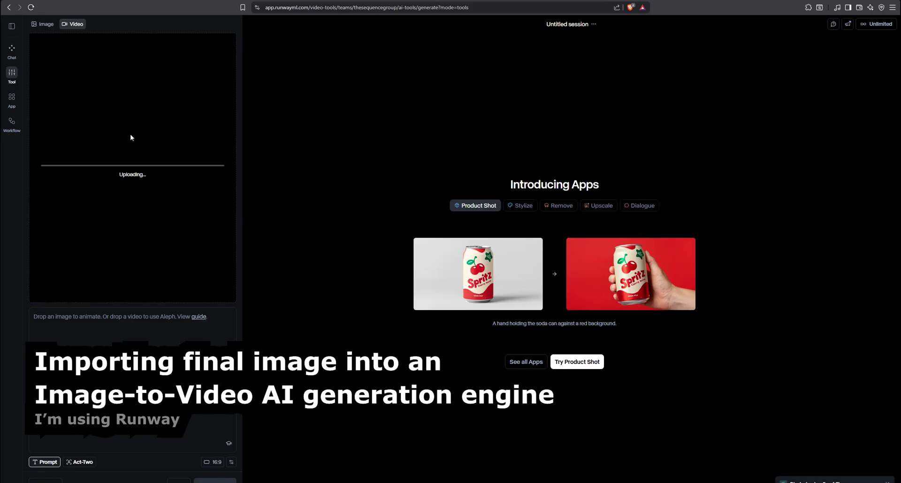
text(D)
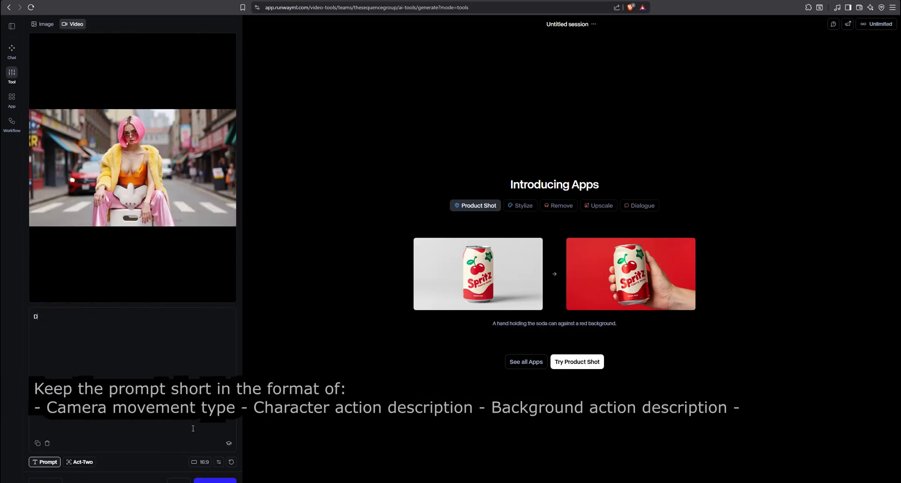
text(olly in slow camera, Pink haired model)
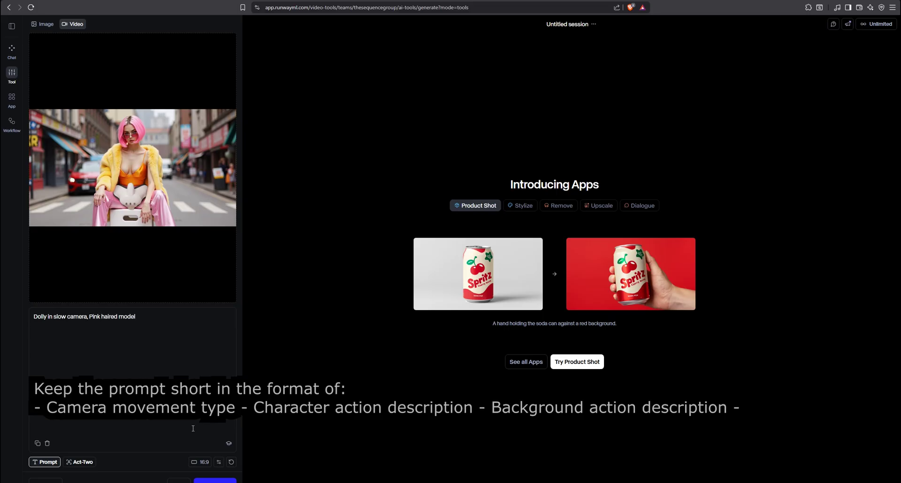
text( in a middle of a budy street, cars a)
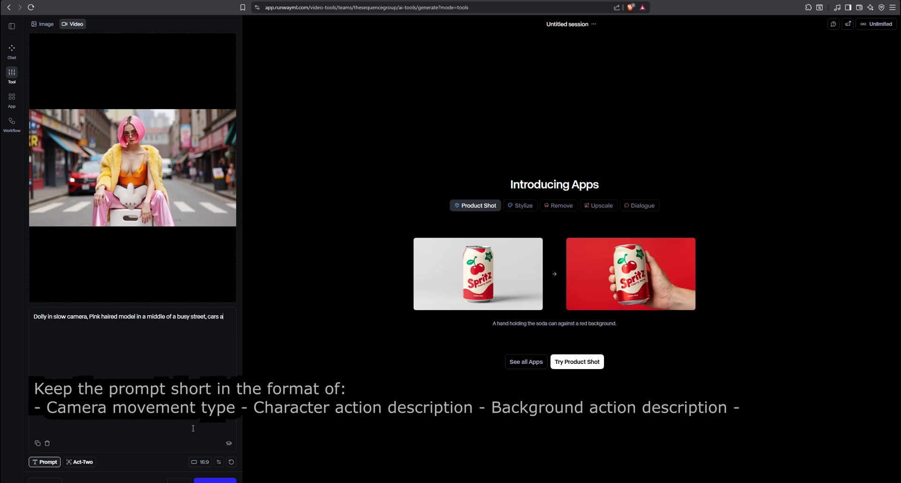
text(re moving in the background)
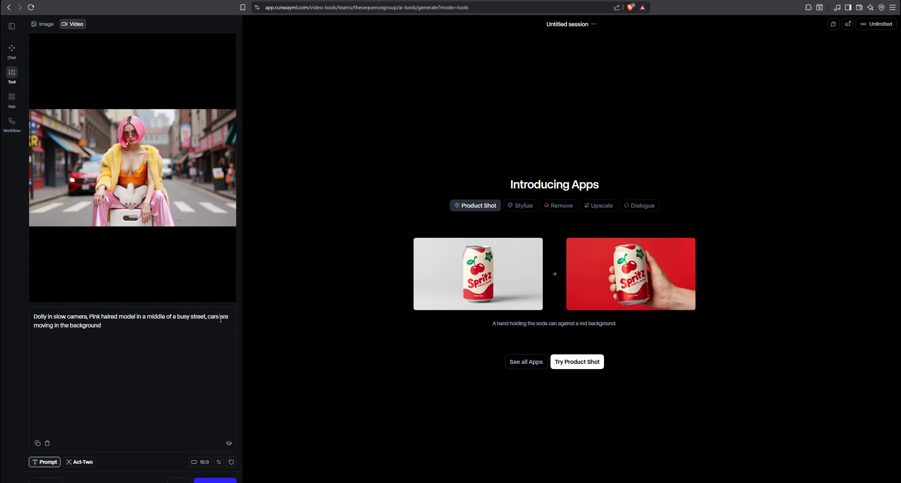
Reword the end of the prompt to "cars and people moving in the background".
text(a)
key(Delete)
key(Delete)
key(Delete)
text(nd people moving in the background)
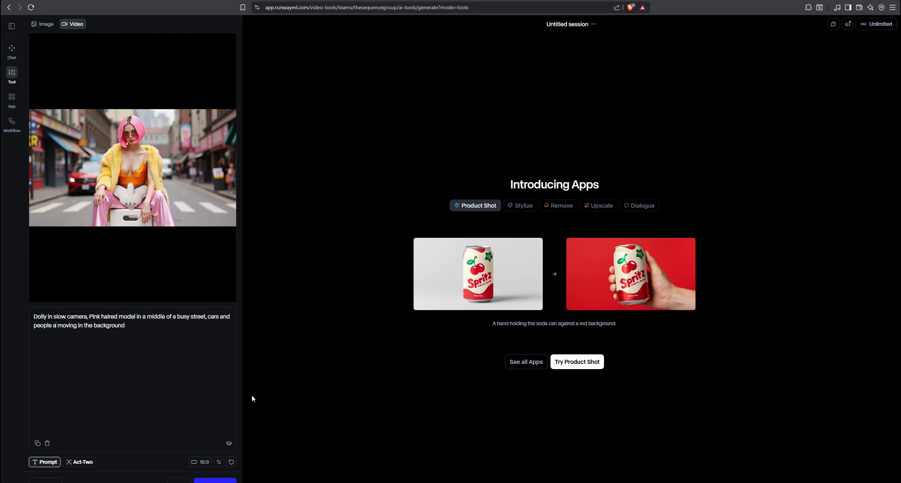
Add "staring intensely into the camera," after "Pink haired model" in the prompt, correcting the spelling of "intensely".
click(161, 332)
text(staring intensly int)
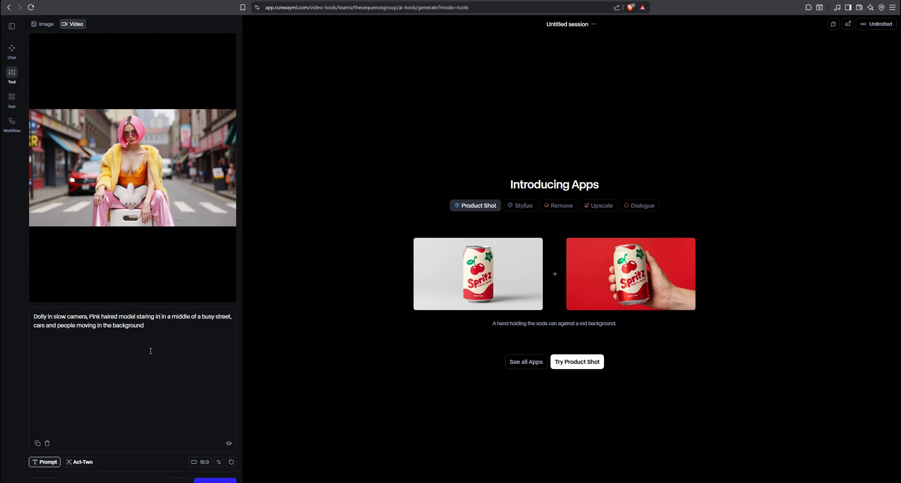
right_click(166, 318)
click(210, 327)
text(o the camera,)
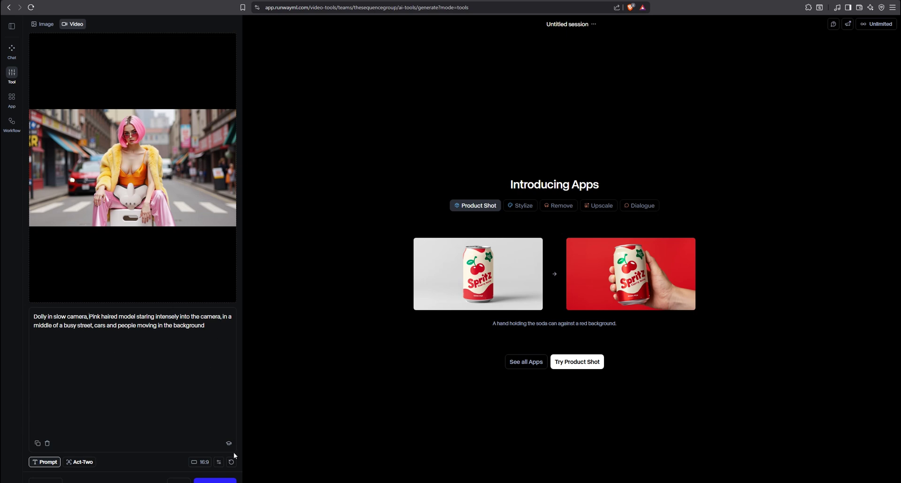
Review the finished prompt and start generating the video from the uploaded image.
drag(89, 317, 222, 318)
click(227, 320)
click(215, 481)
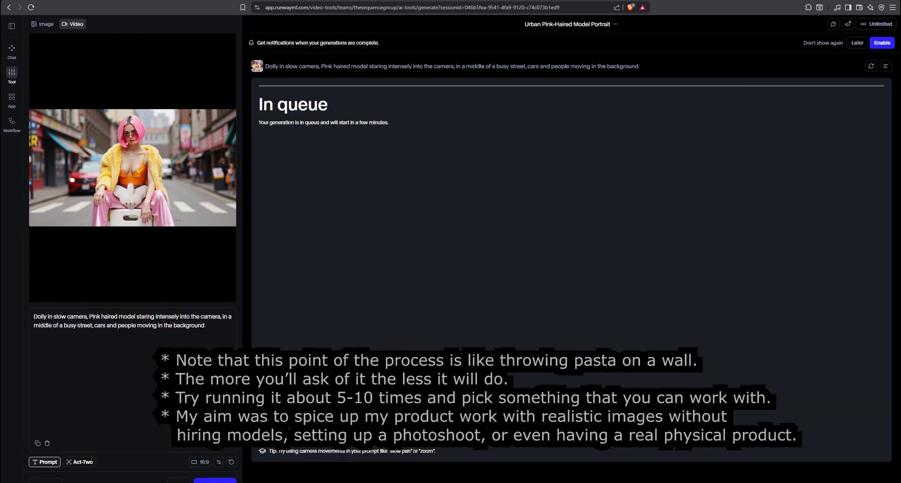